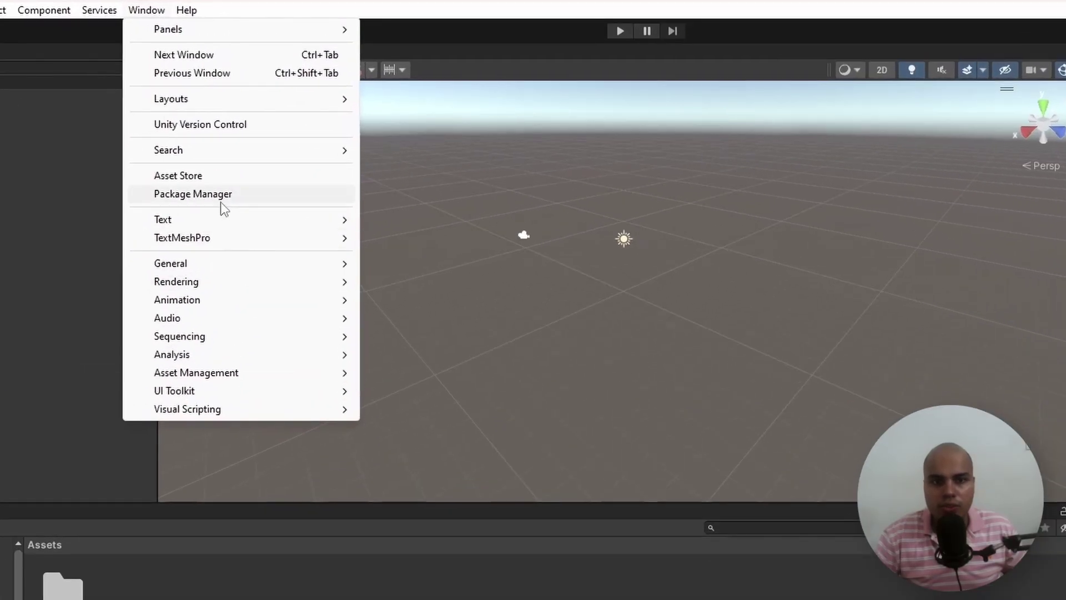
- Import the Spline Examples sample from the Splines package in Package Manager
left_click(192, 194)
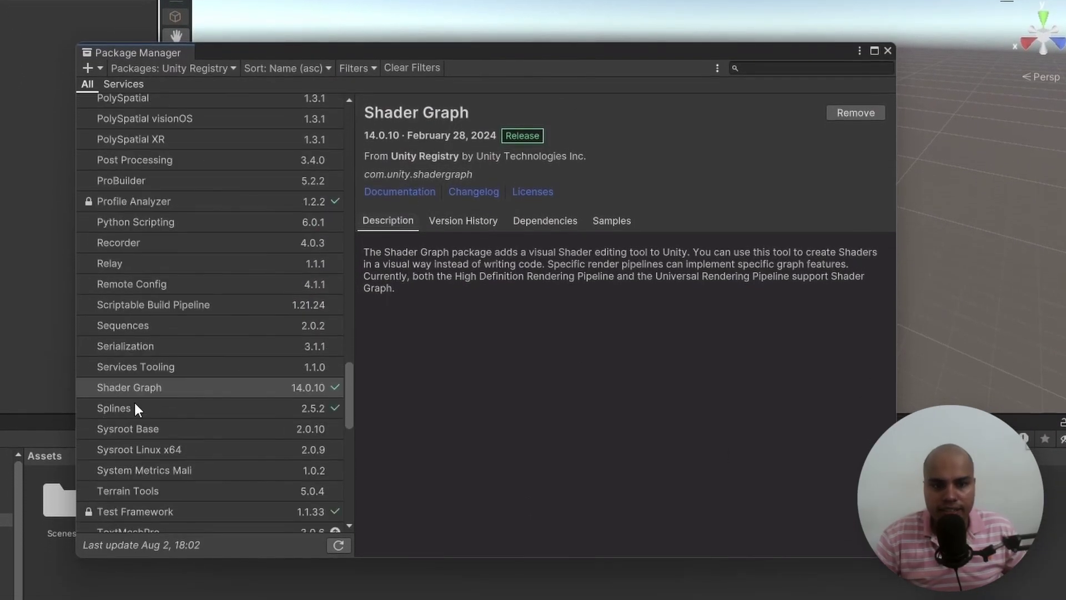
left_click(136, 408)
left_click(616, 222)
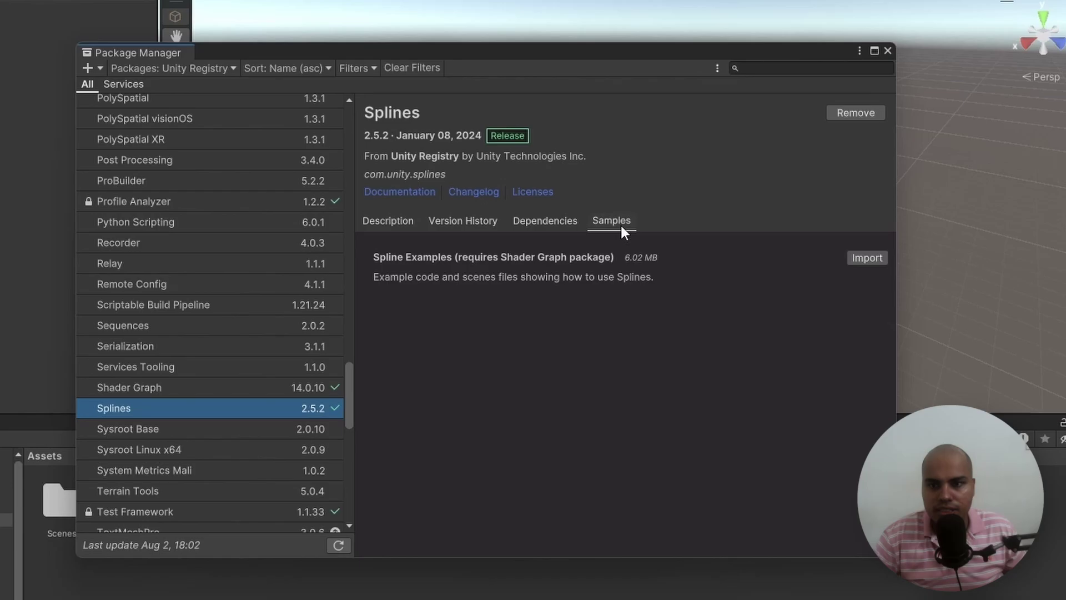
left_click(867, 259)
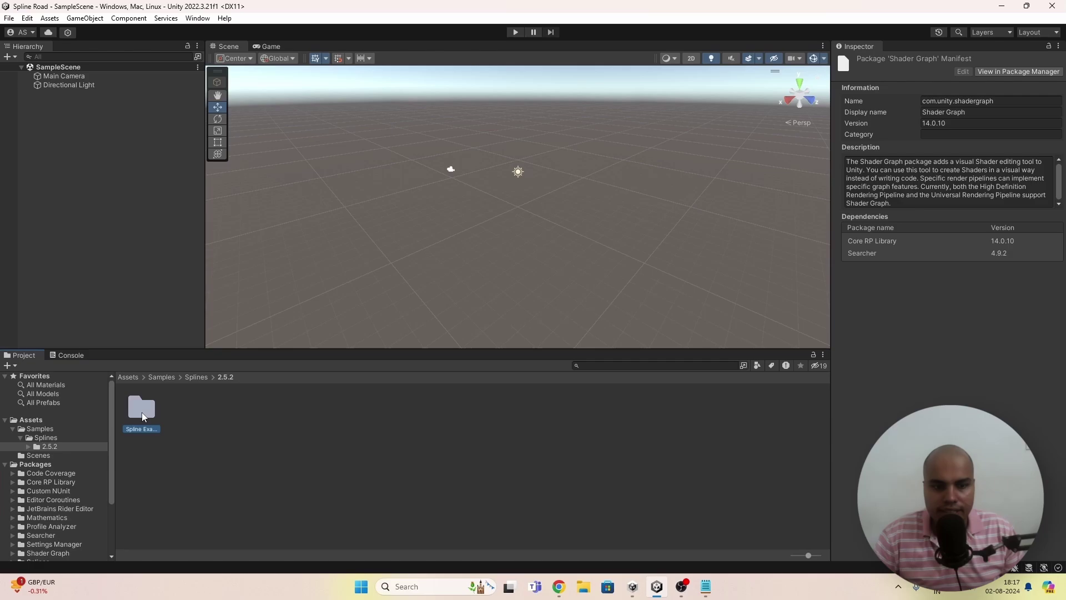
- In Spline Examples/Runtime, pick LoftRoadBehaviour and draw a four-knot curved spline
double_click(142, 412)
double_click(352, 413)
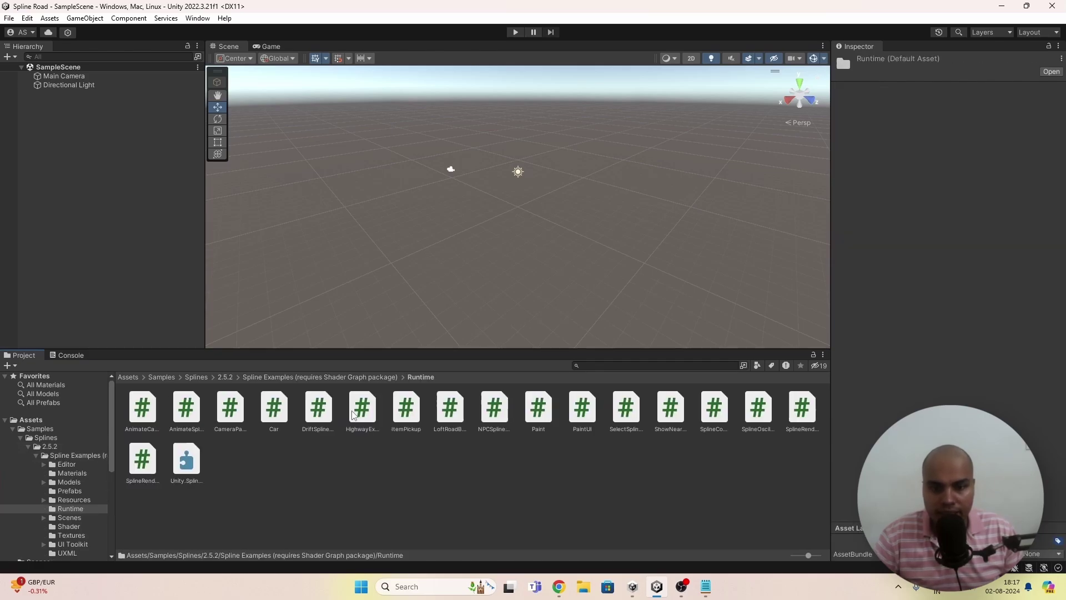
left_click(451, 413)
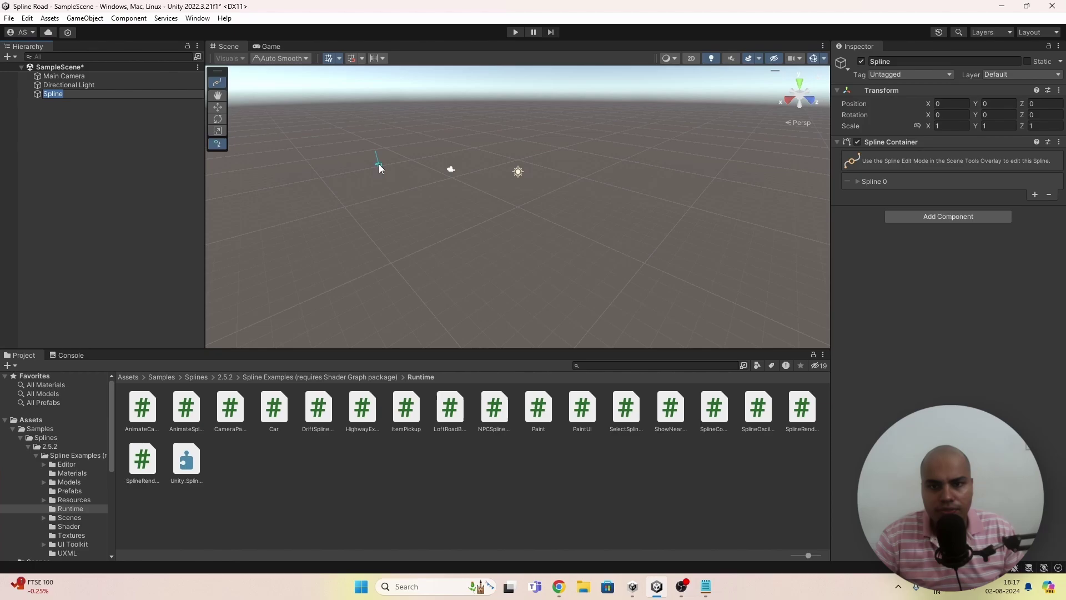
left_click(374, 172)
left_click(412, 208)
left_click(519, 210)
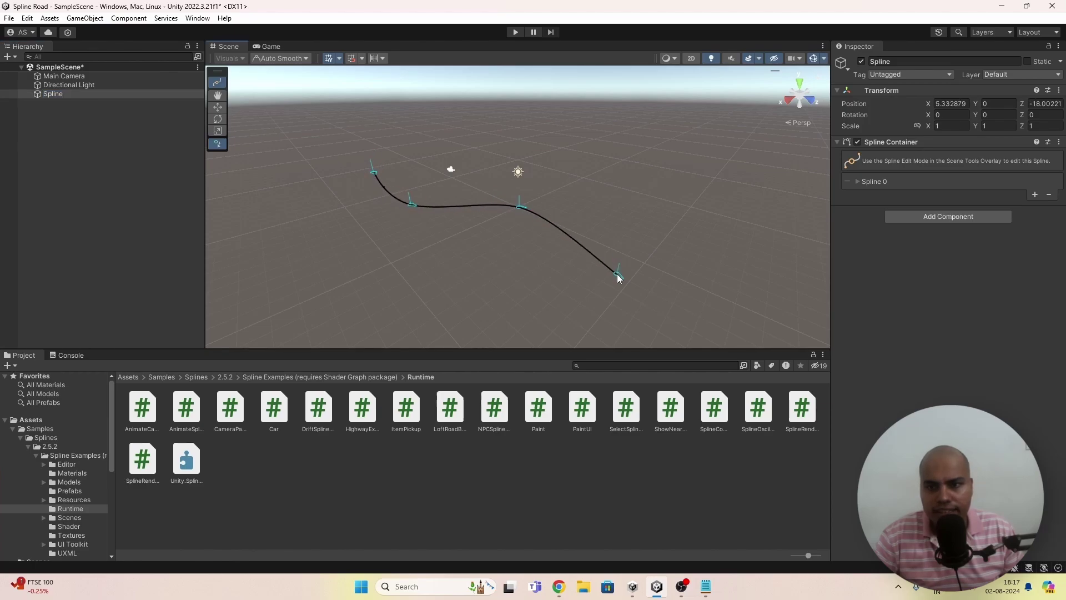
left_click(617, 274)
key("Escape")
- Attach LoftRoadBehaviour to the new spline and frame the resulting road
left_click_drag(783, 317, 878, 319)
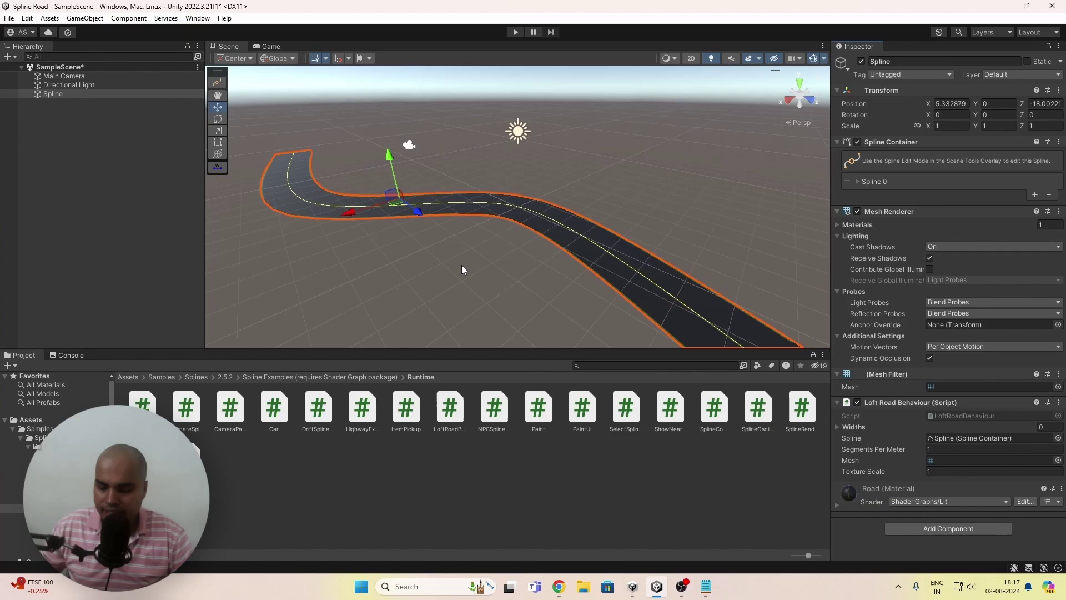
key("f")
scroll(482, 248, "up", 3)
left_click_drag(491, 246, 569, 249, "alt")
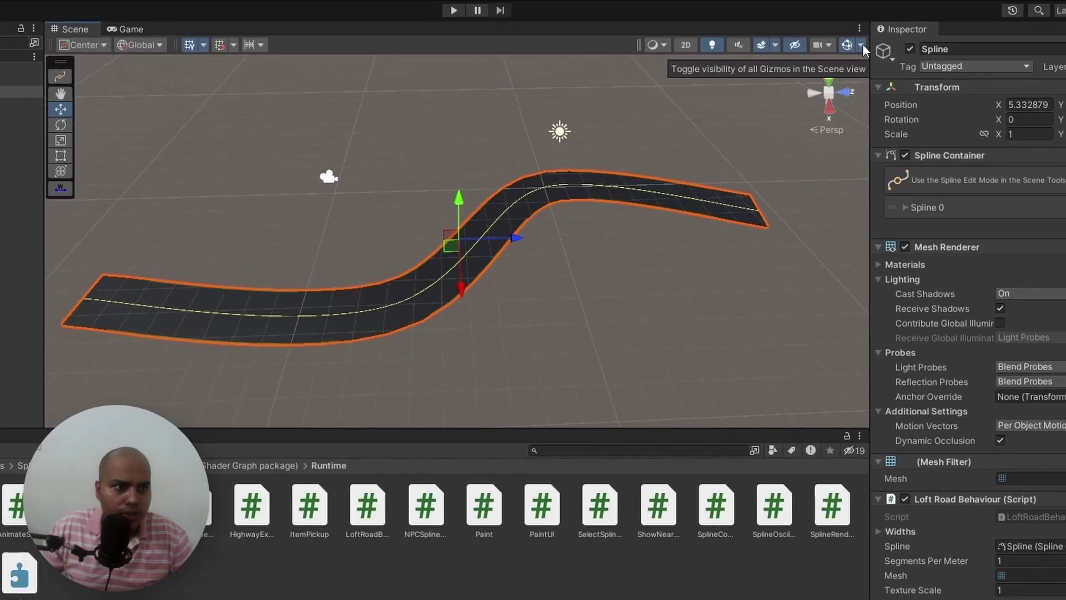
- Enable the Selection Wire gizmo and set the road's Segments Per Meter to 3
left_click(862, 45)
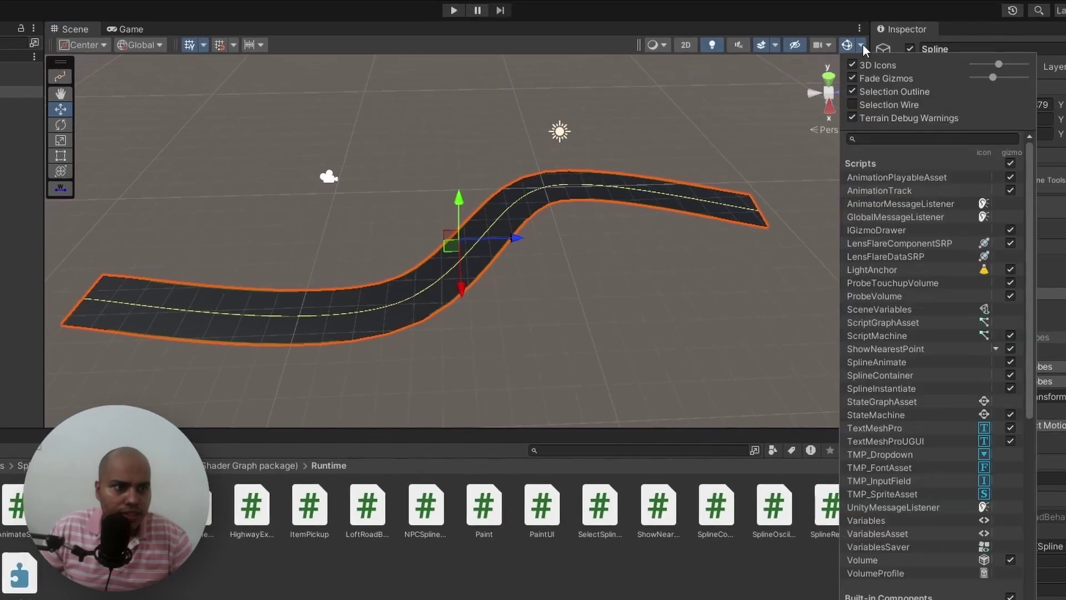
left_click(852, 104)
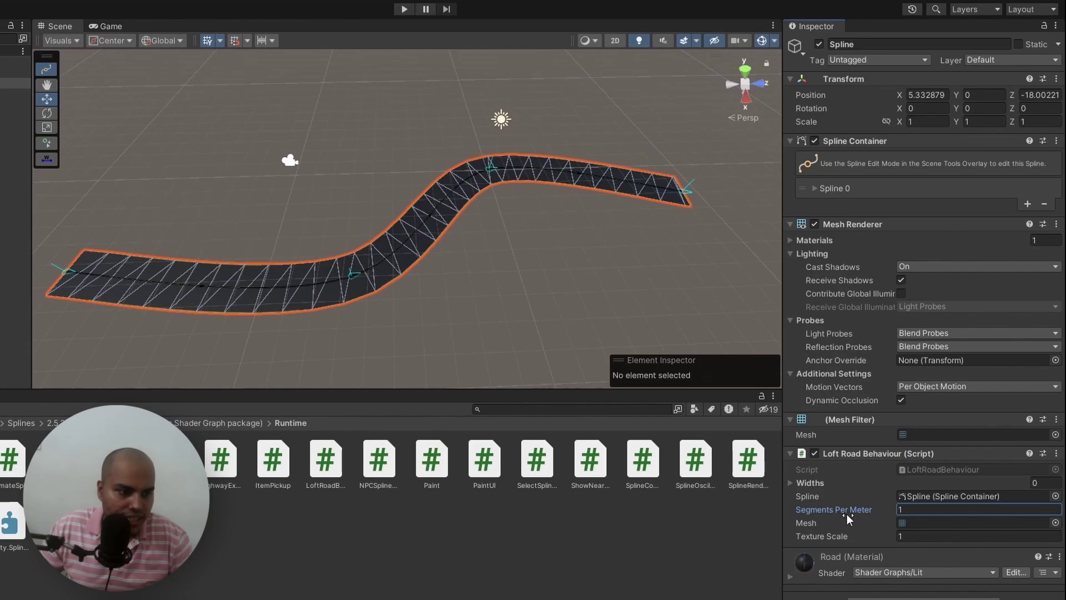
left_click_drag(859, 512, 859, 514)
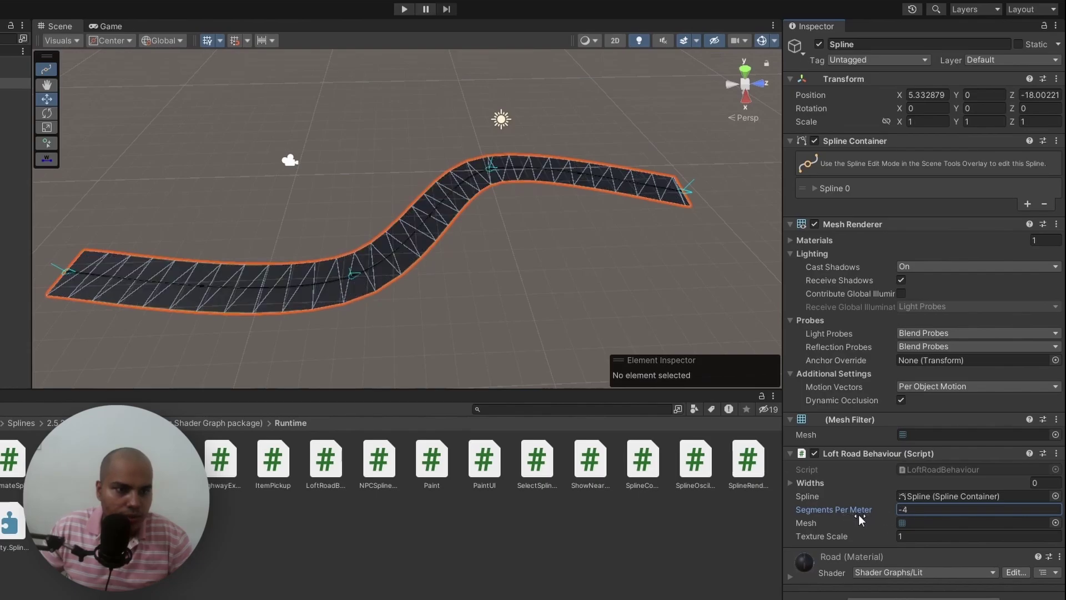
left_click(925, 510)
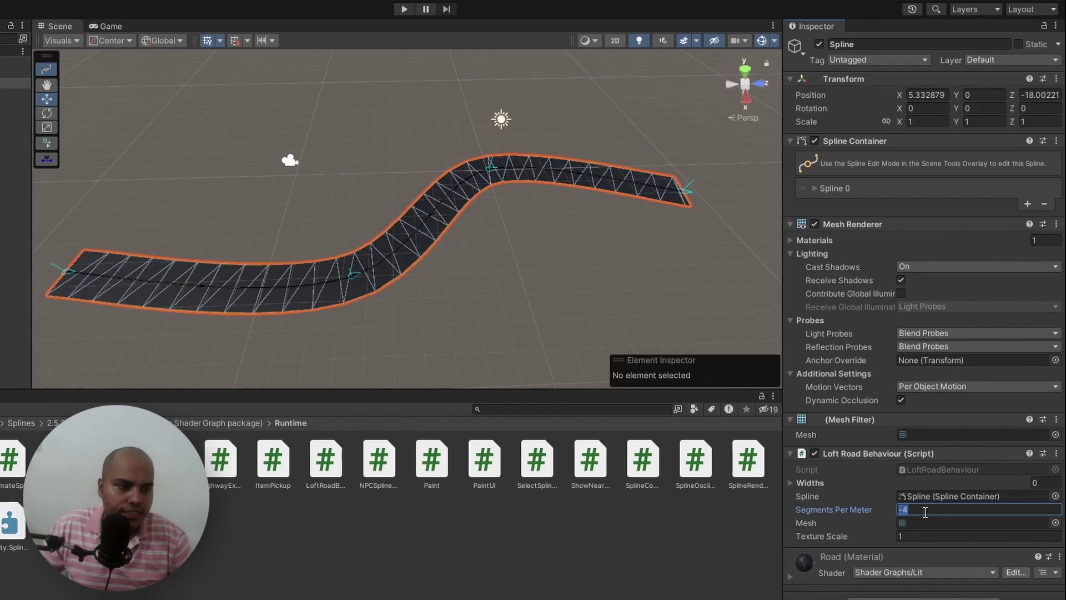
type("3")
key("Return")
- Set the road's Texture Scale to 10 and view the retiled road mesh
left_click(491, 167)
mouse_move(491, 168)
left_mouse_down()
mouse_move(482, 201)
mouse_move(493, 189)
left_mouse_up()
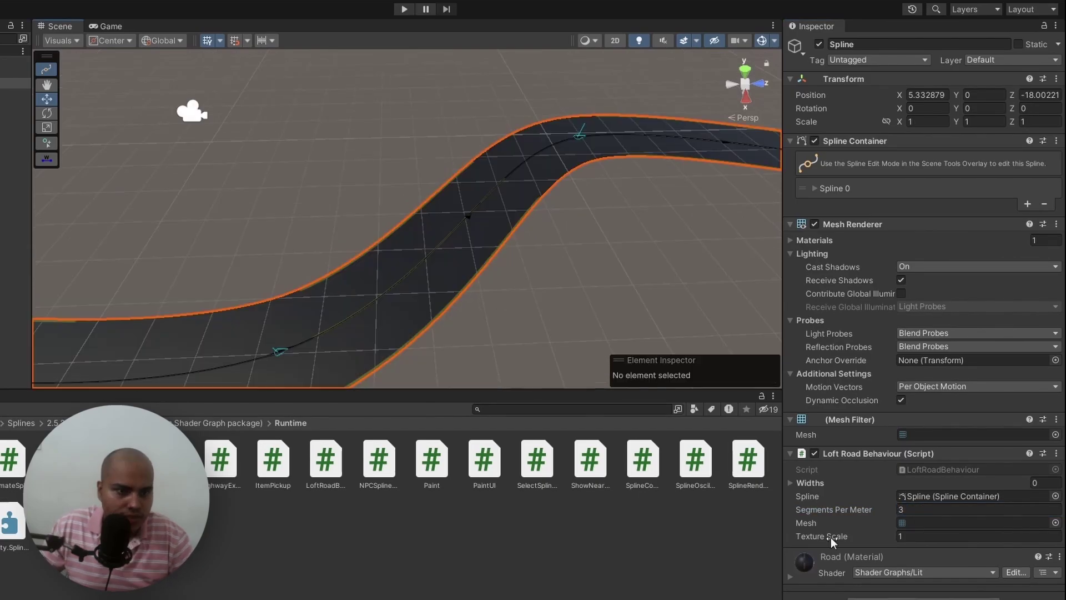
left_click_drag(503, 271, 220, 321, "alt")
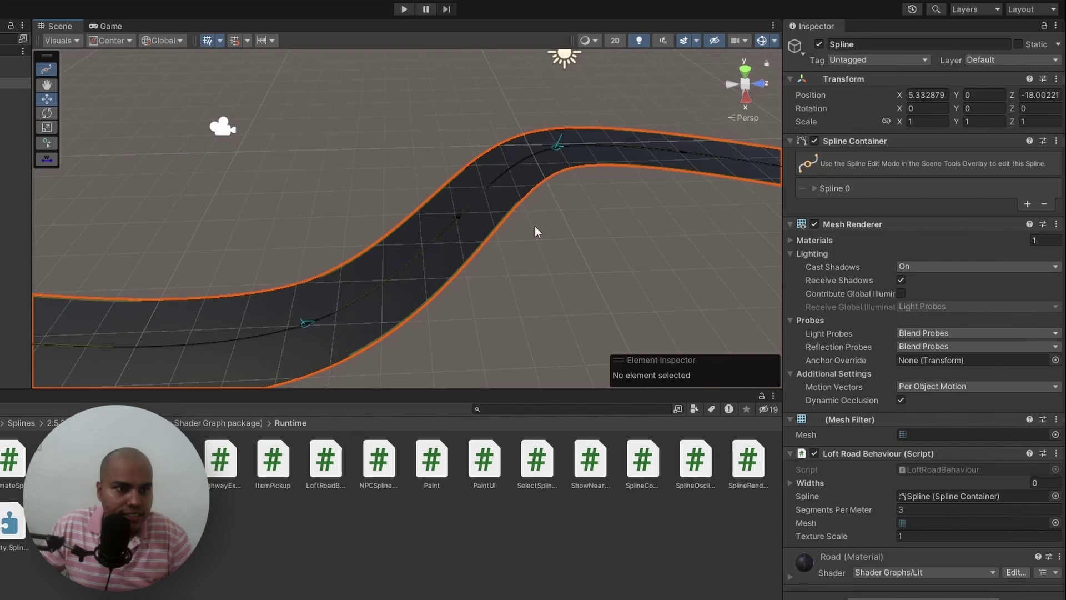
left_click(850, 535)
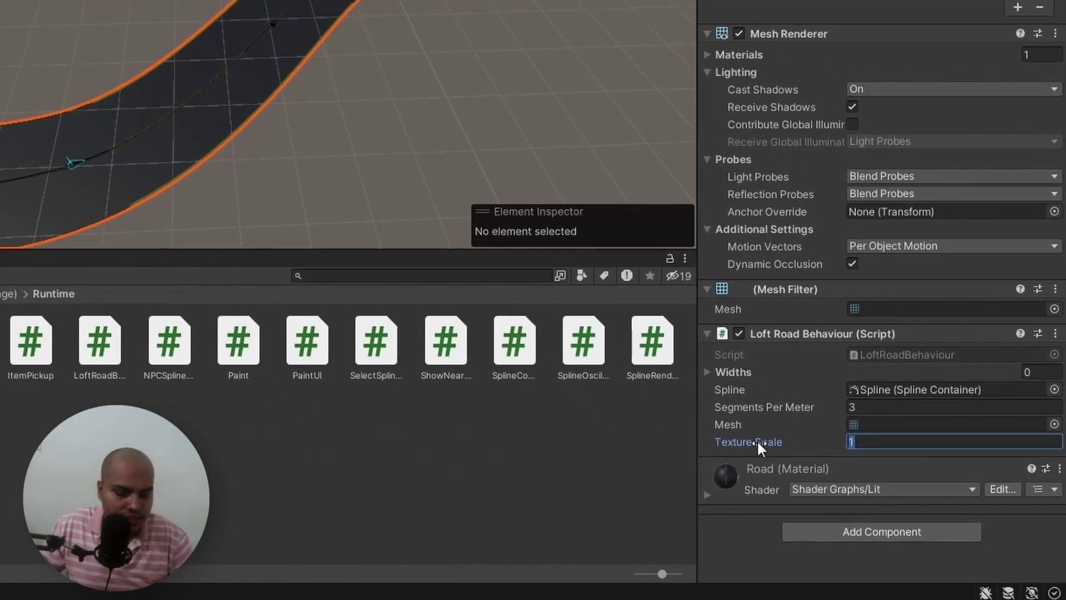
type("10")
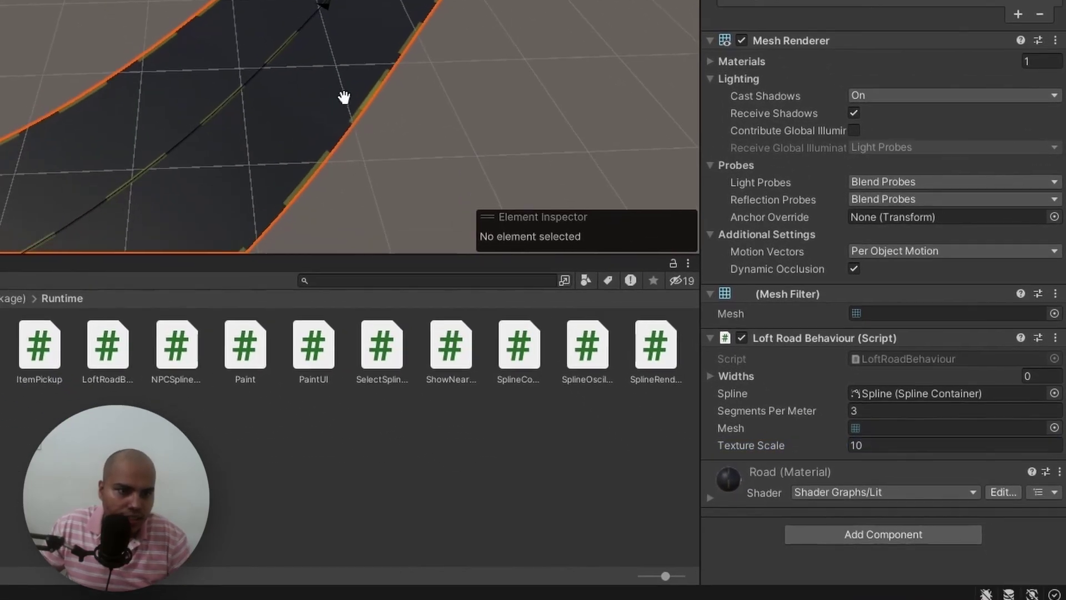
middle_click_drag(344, 98, 468, 260)
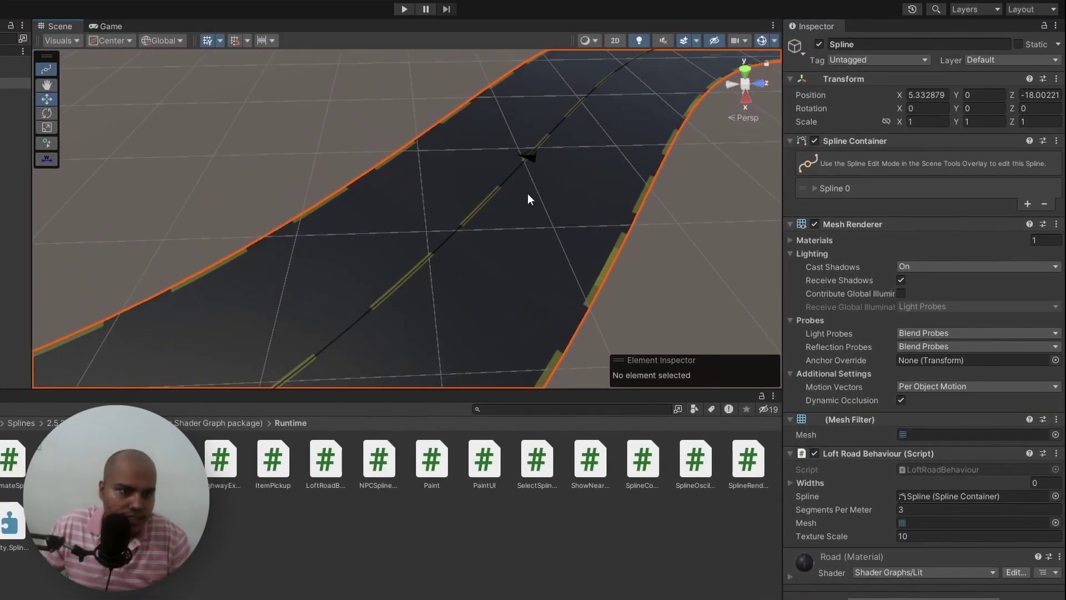
scroll(581, 144, "down", 2)
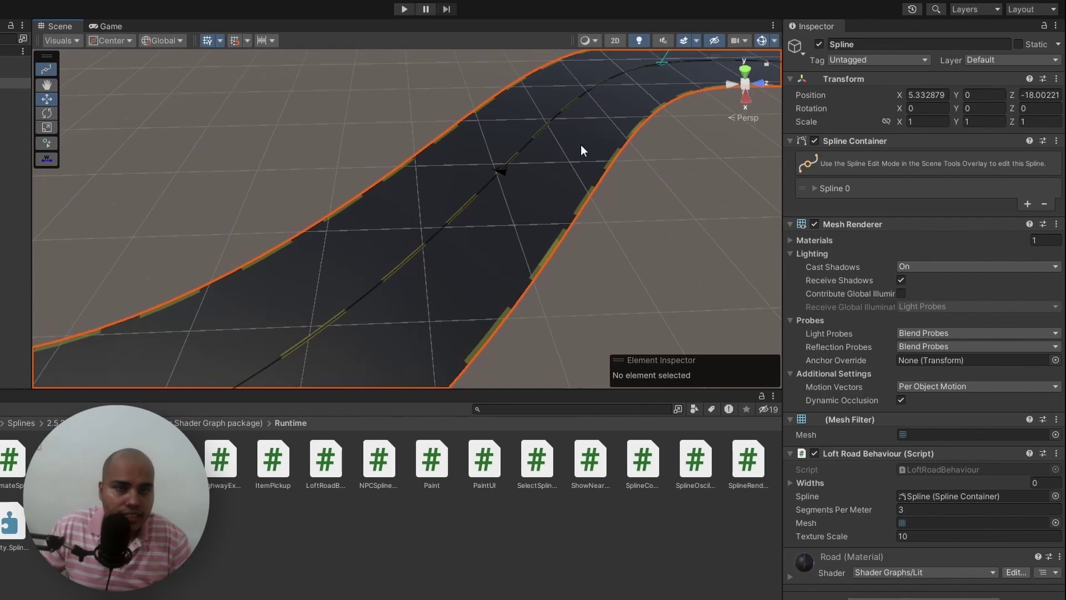
scroll(580, 146, "down", 2)
scroll(579, 148, "down", 2)
scroll(578, 148, "down", 2)
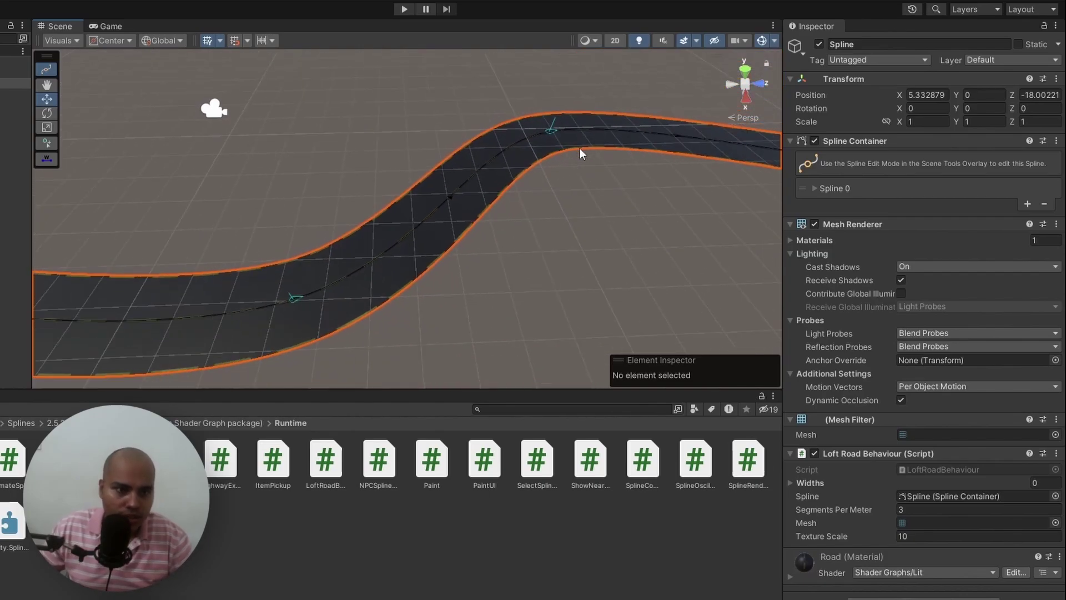
scroll(578, 147, "down", 3)
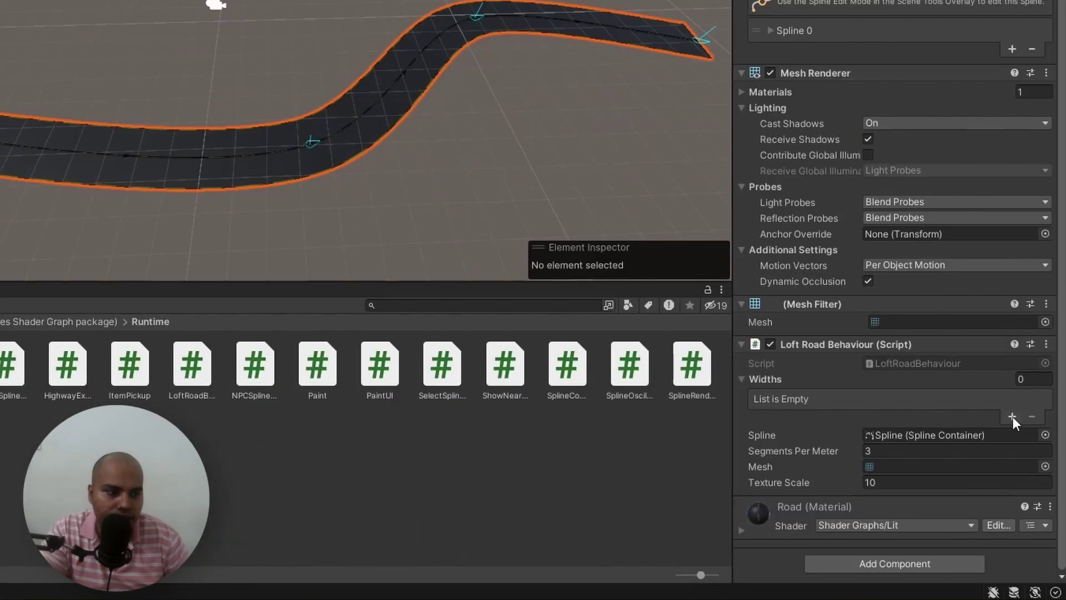
- Add a road width entry with three data points
left_click(1013, 417)
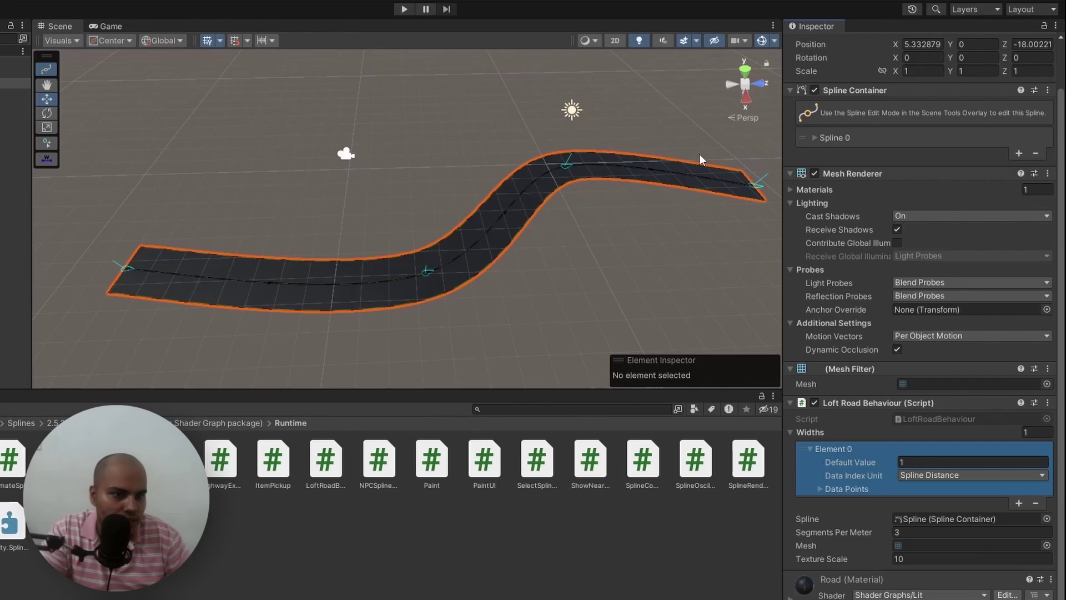
left_click(845, 465)
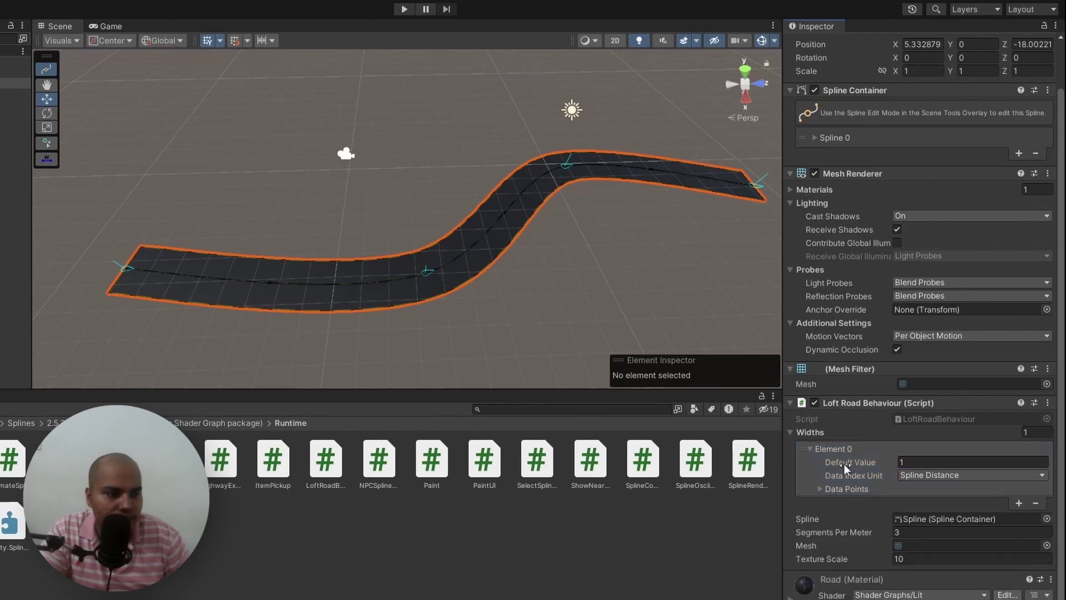
left_click(824, 489)
left_click(1014, 521)
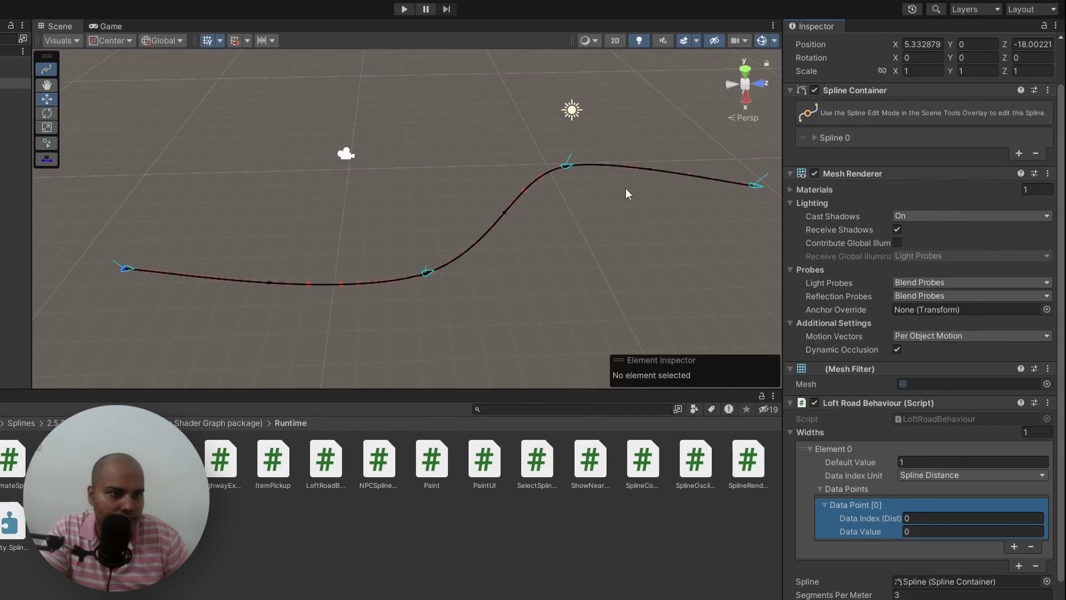
left_click(1014, 547)
left_click(1014, 587)
scroll(944, 527, "down", 5)
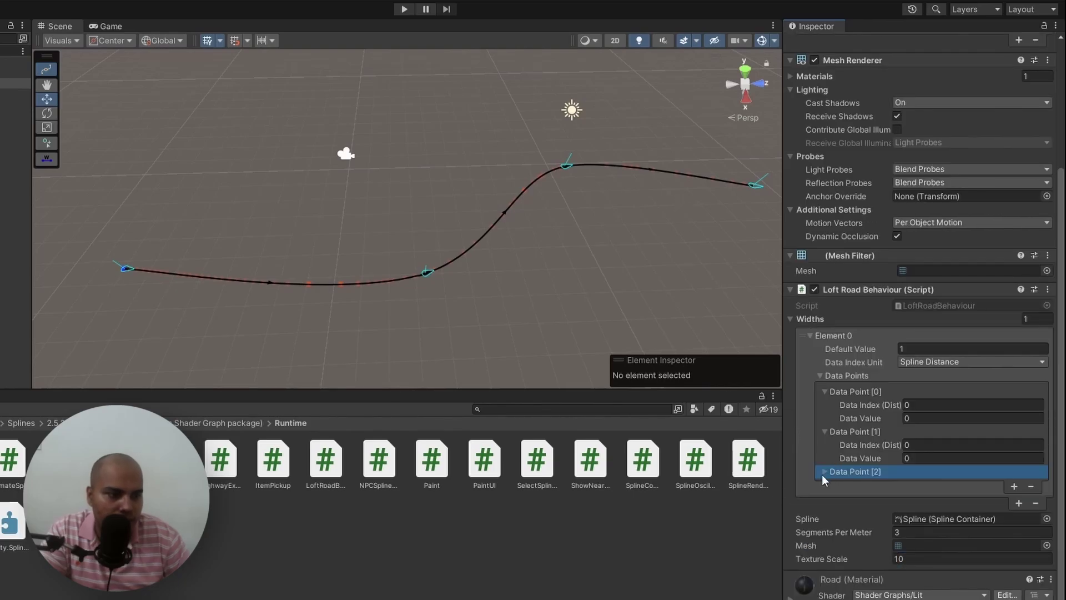
left_click(825, 472)
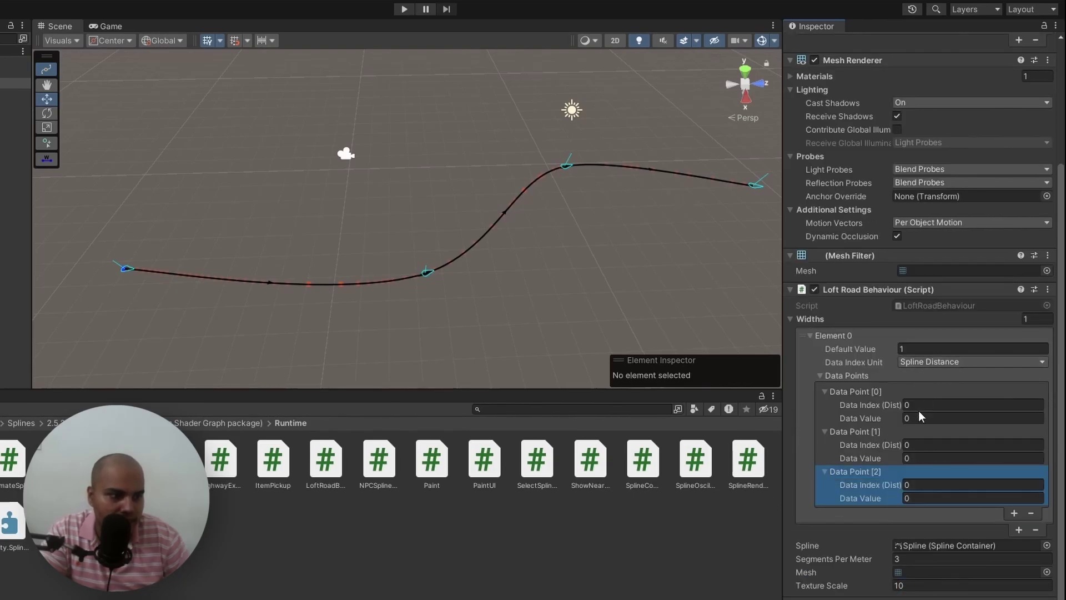
- Set the width data point distances to 3, 6 and 9
left_click_drag(148, 270, 214, 275)
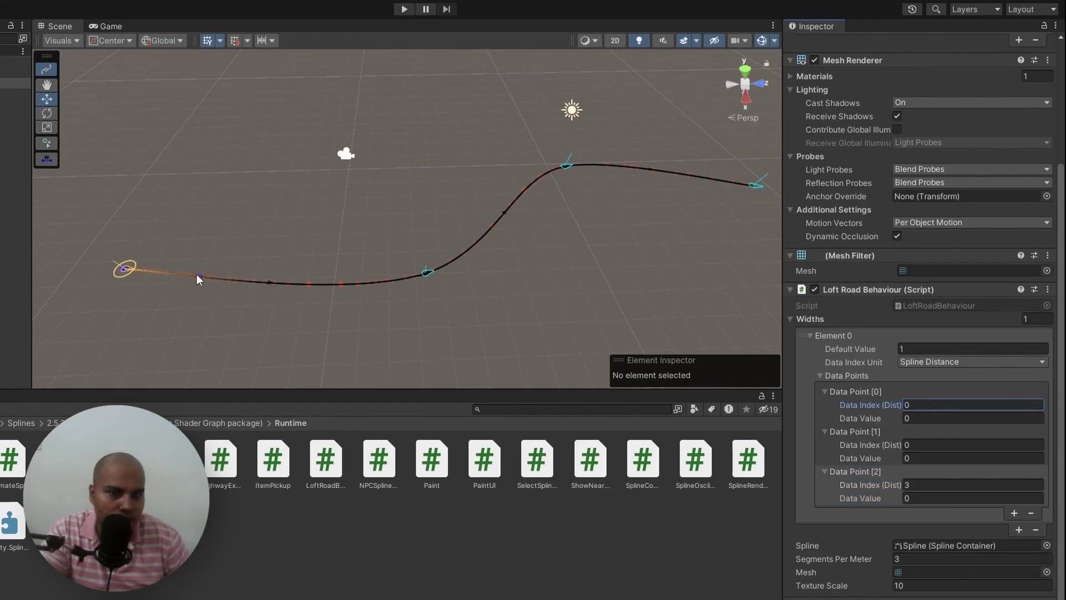
scroll(196, 274, "up", 3)
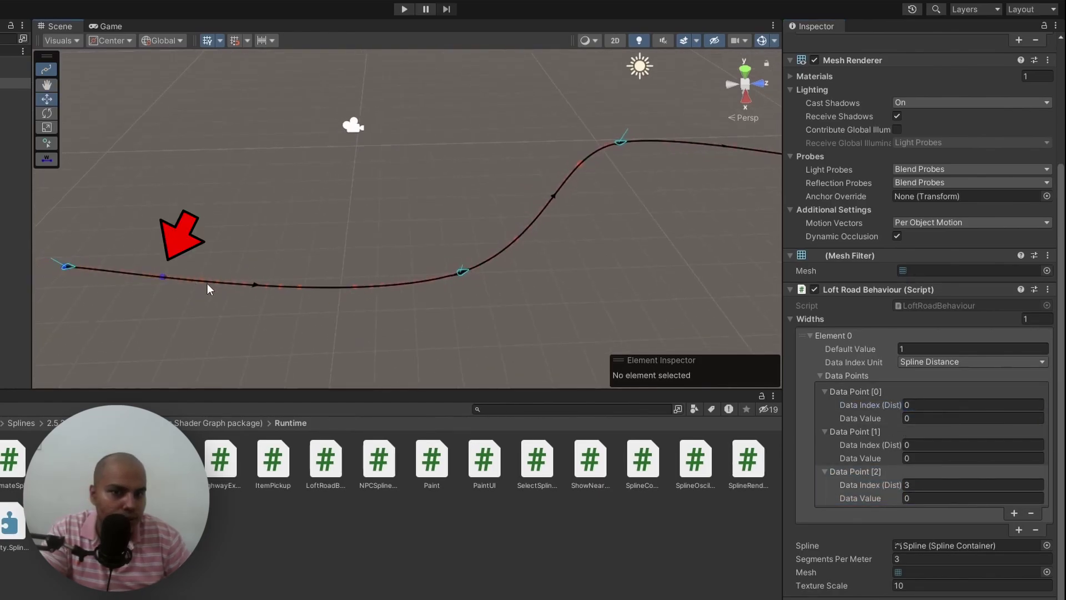
left_click(915, 445)
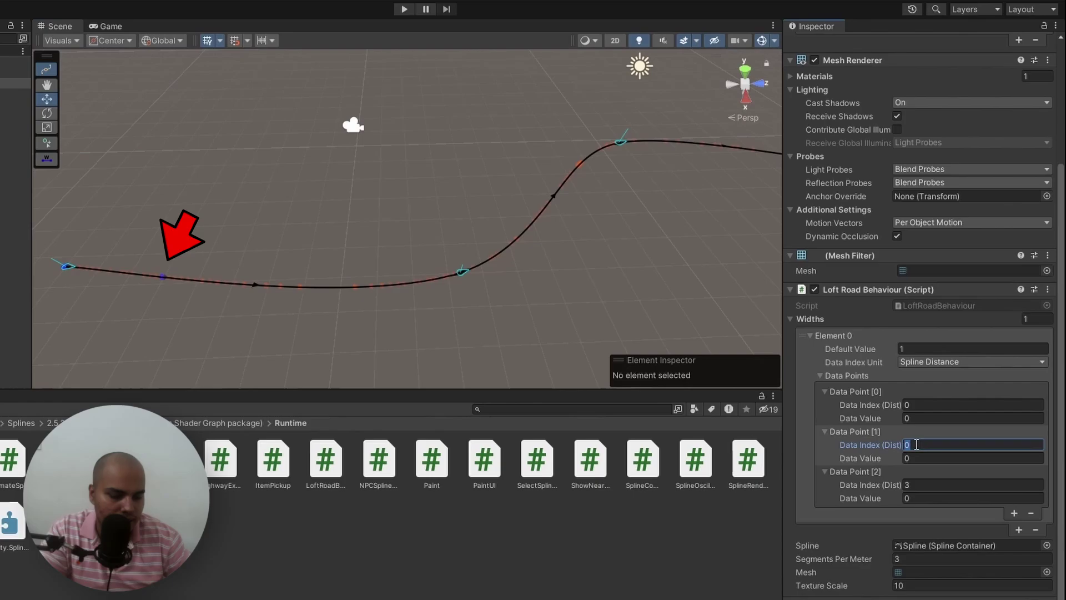
type("6")
key("Return")
left_click(941, 404)
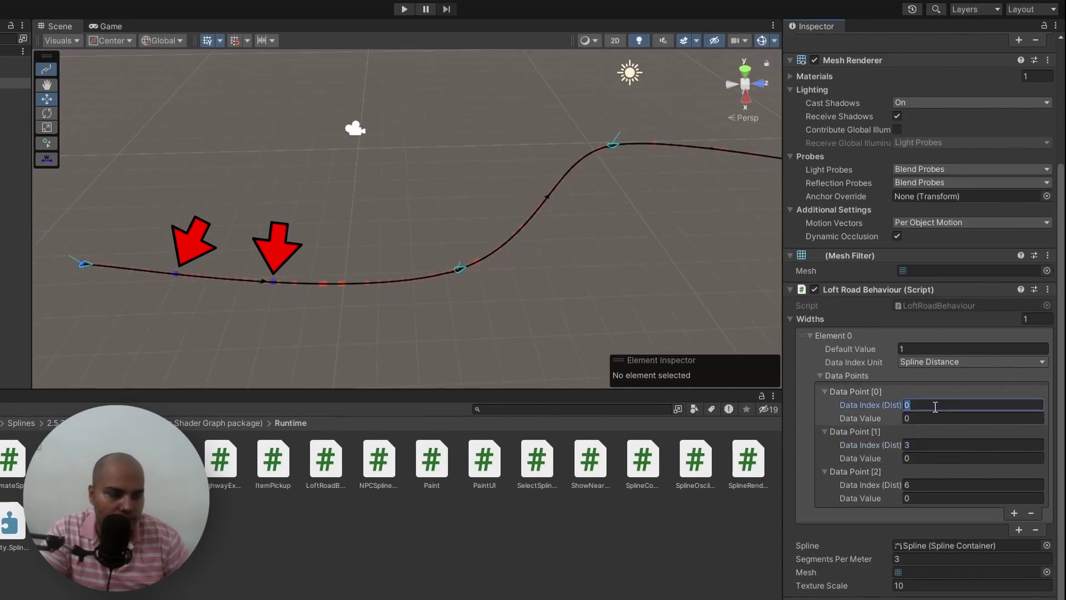
type("9")
key("Return")
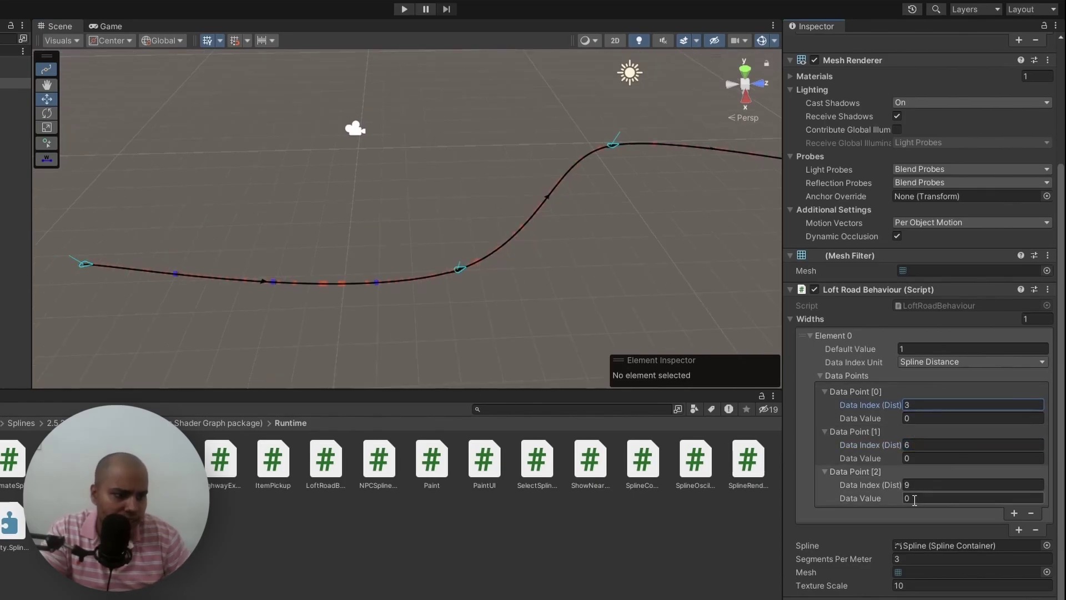
- Set the width data point values to 1, 1.5 and 1
left_click(924, 418)
type("1")
key("Return")
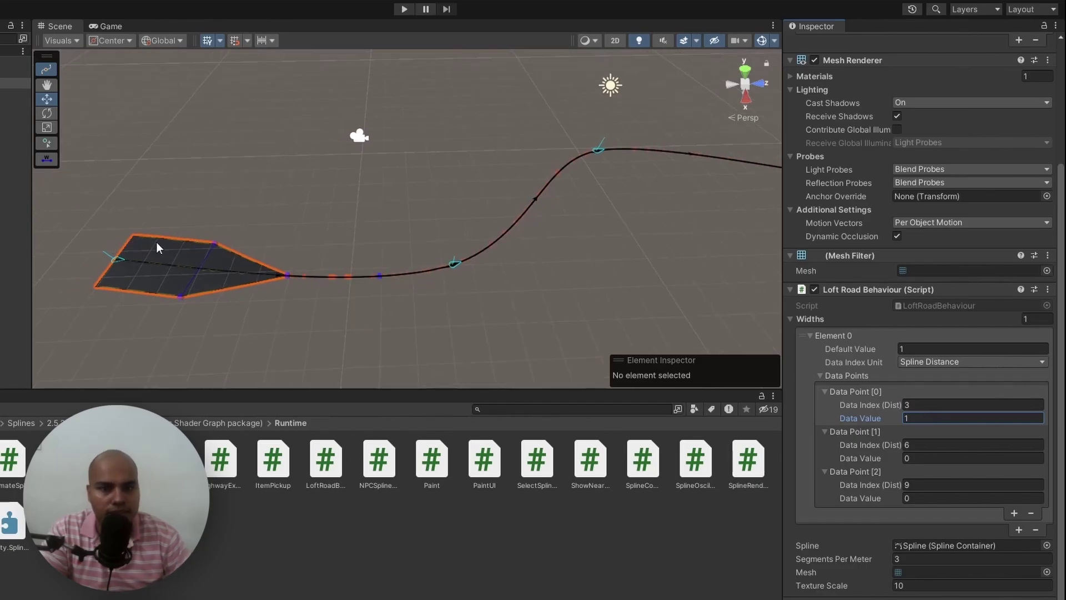
left_click(927, 457)
type("1.5")
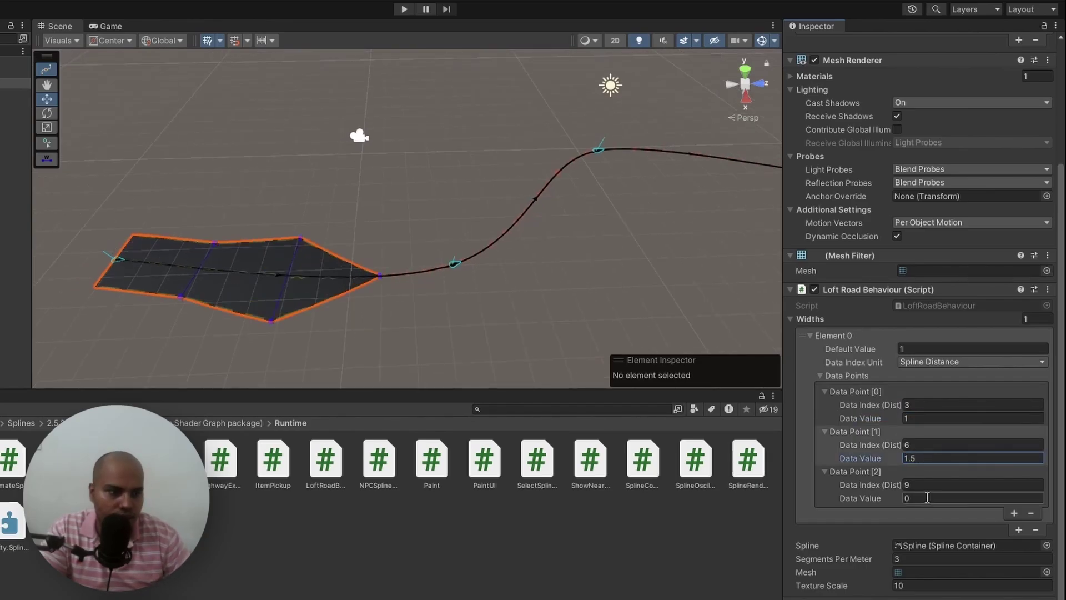
left_click(927, 498)
type("1")
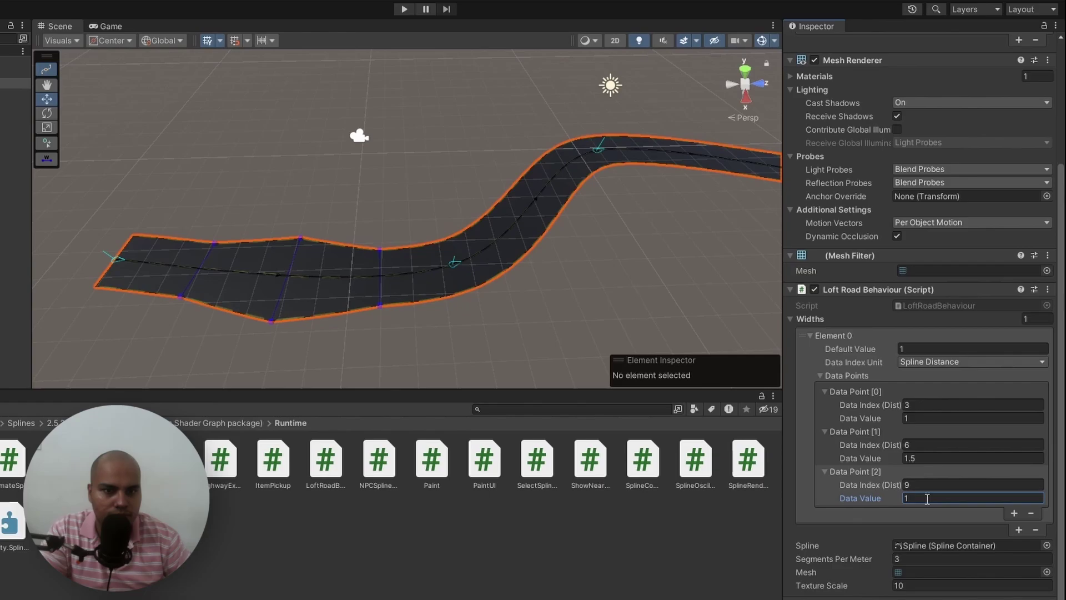
scroll(380, 264, "down", 3)
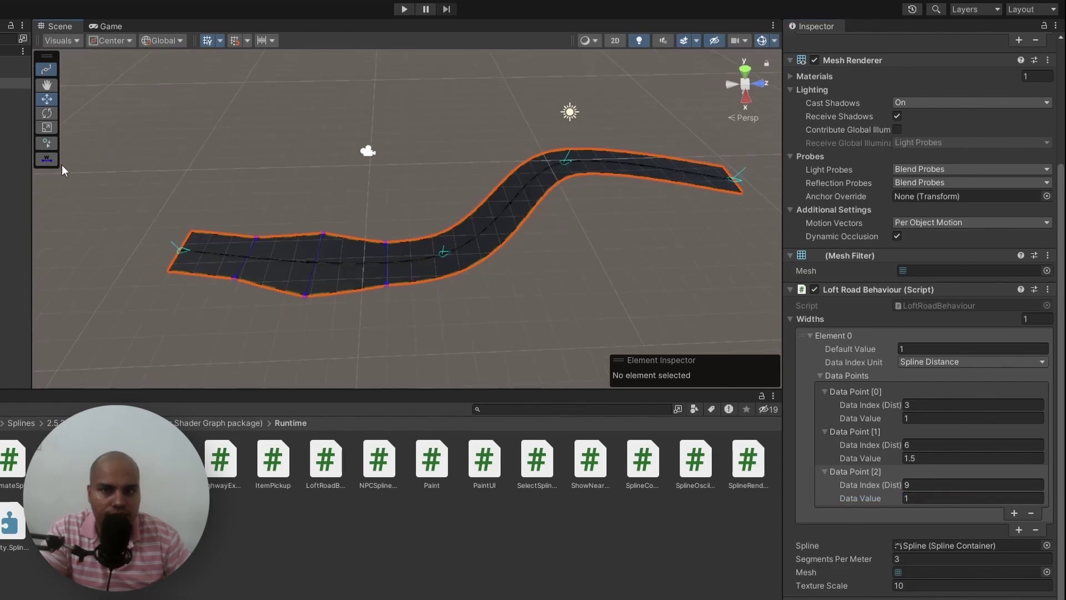
scroll(166, 184, "up", 4)
scroll(122, 177, "down", 2)
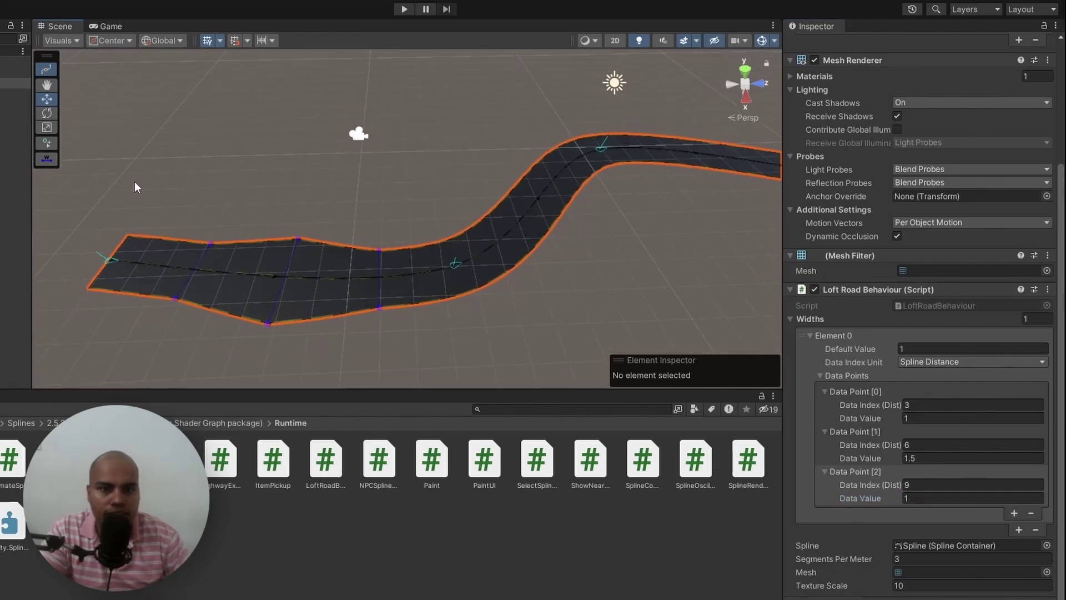
- Adjust the middle width handle with the Width tool, then reselect the road spline
left_click(46, 160)
left_click_drag(296, 239, 298, 241)
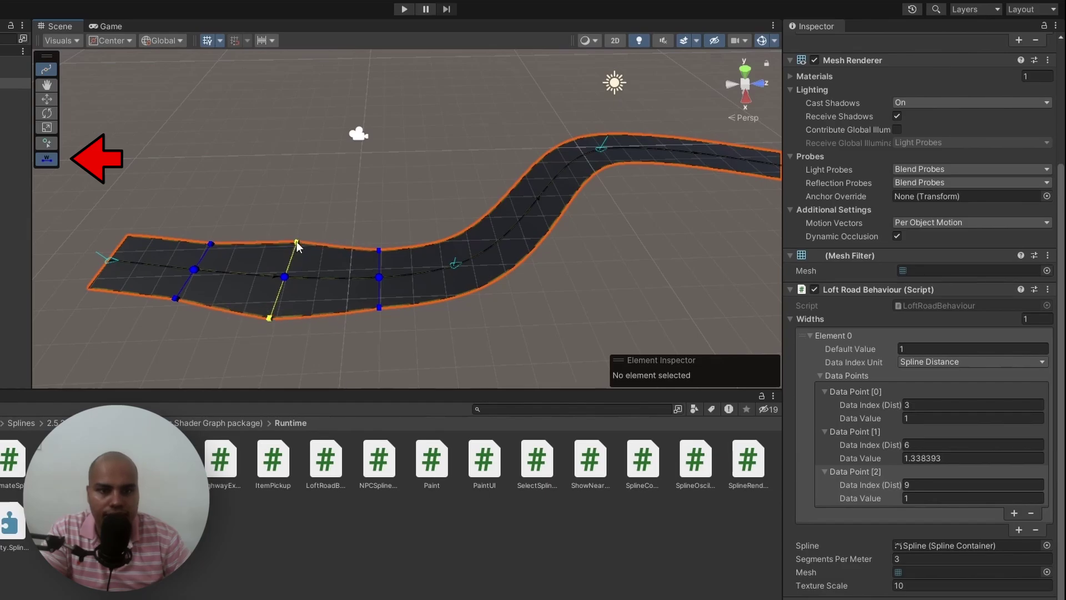
key("w")
left_click(362, 230)
left_click(405, 235)
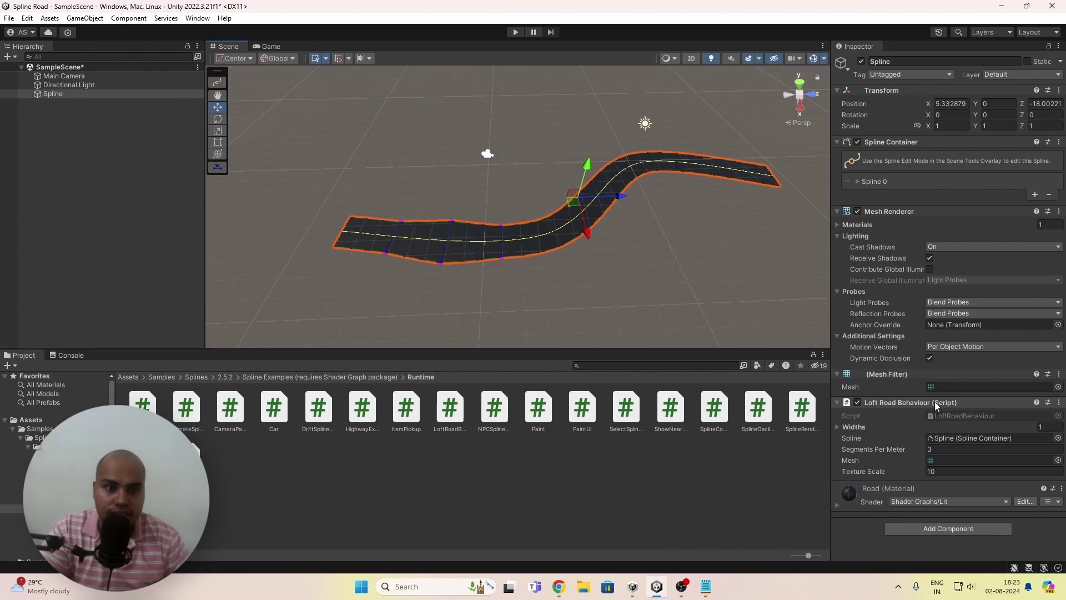
- Drag the spline's end knot further along Z to lengthen the road
left_click(823, 58)
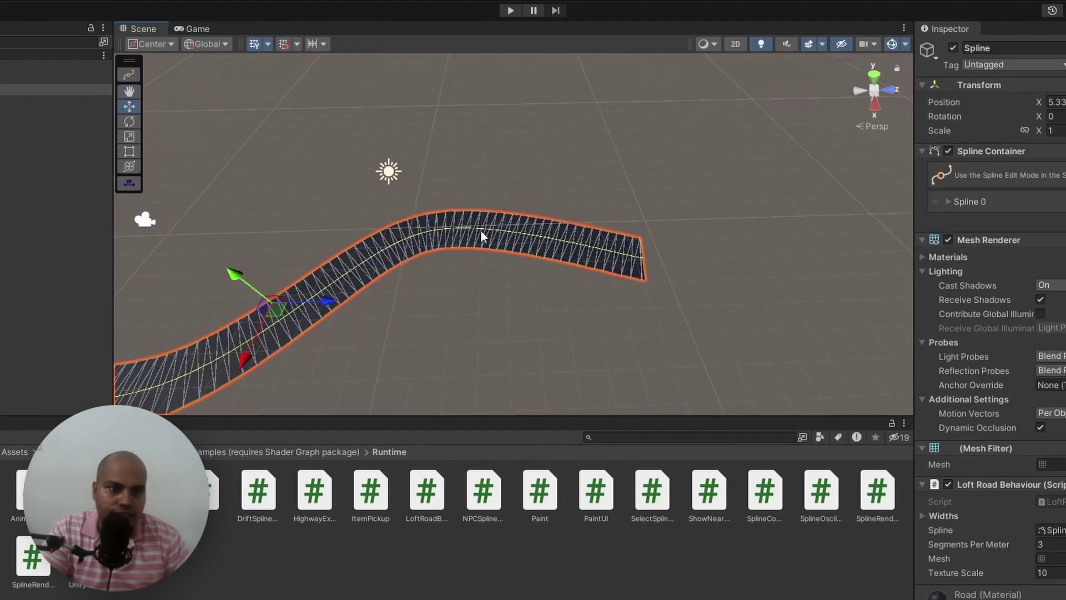
left_click(429, 285)
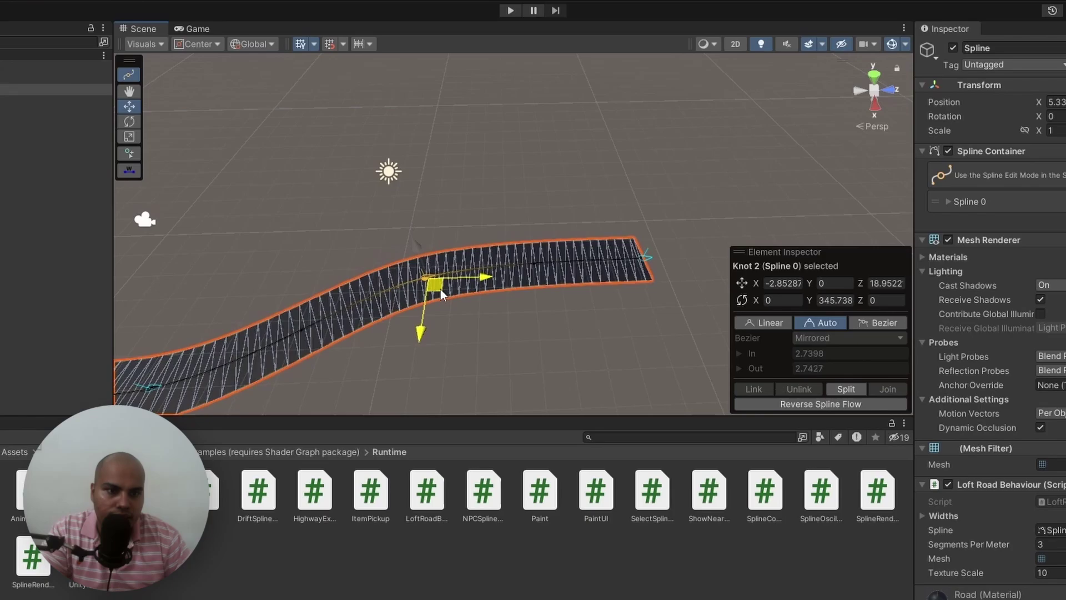
left_click(678, 256)
left_click_drag(469, 280, 857, 279)
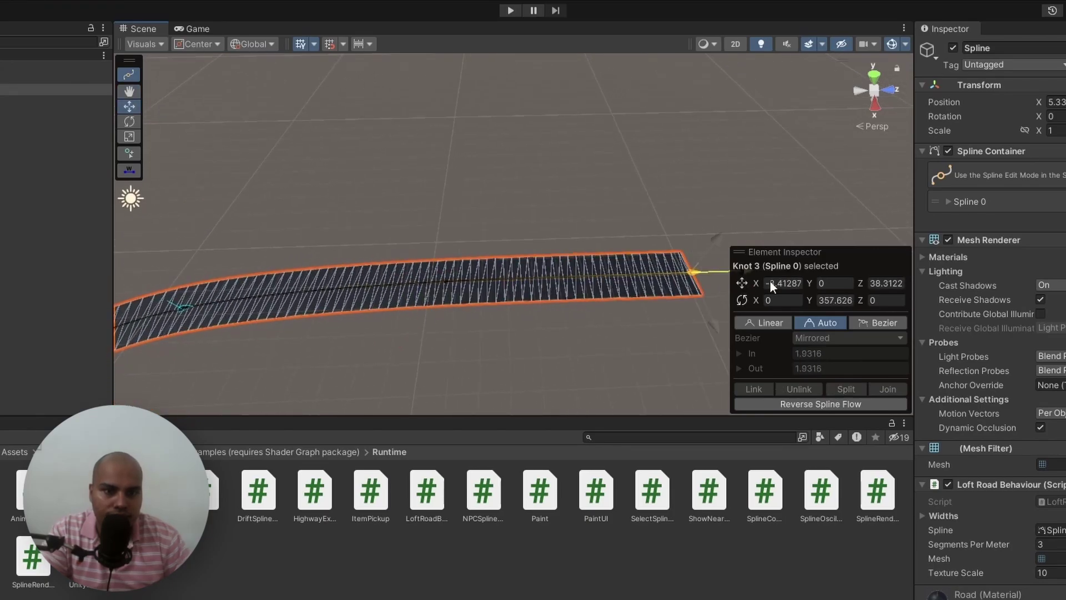
- Make two selected knots Linear so the far road section becomes angular
left_click(209, 305)
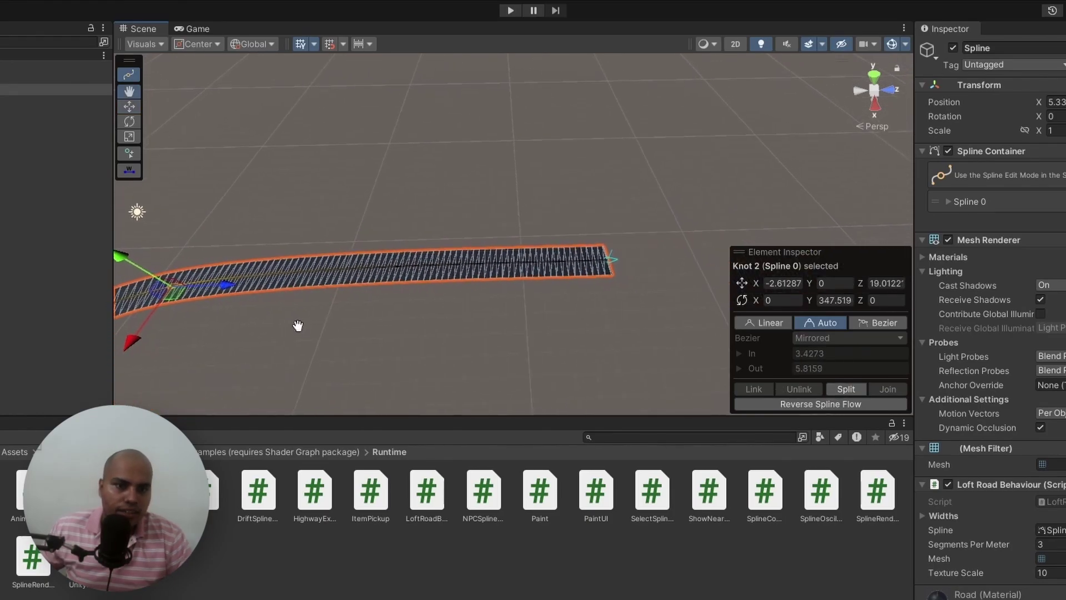
left_click(612, 258, "shift")
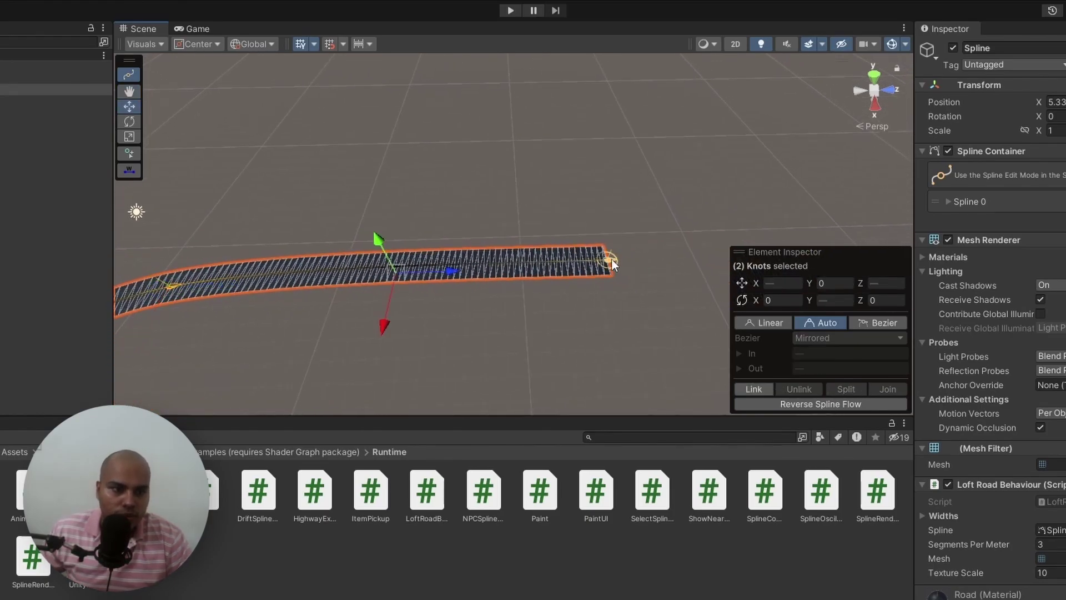
left_click(771, 324)
left_click(743, 285)
scroll(391, 301, "up", 2)
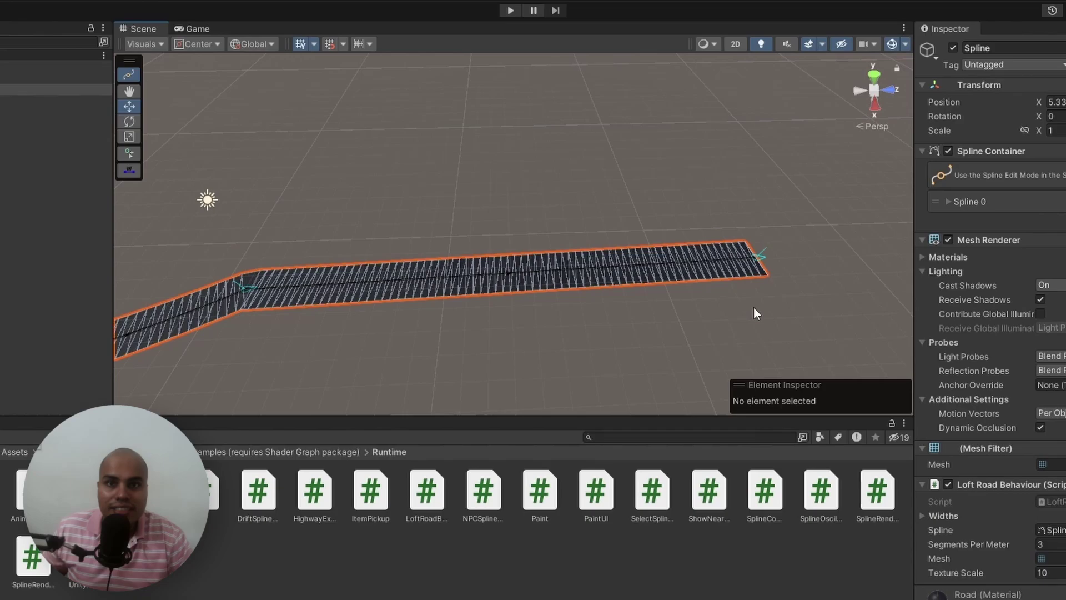
scroll(516, 368, "down", 2)
key("f")
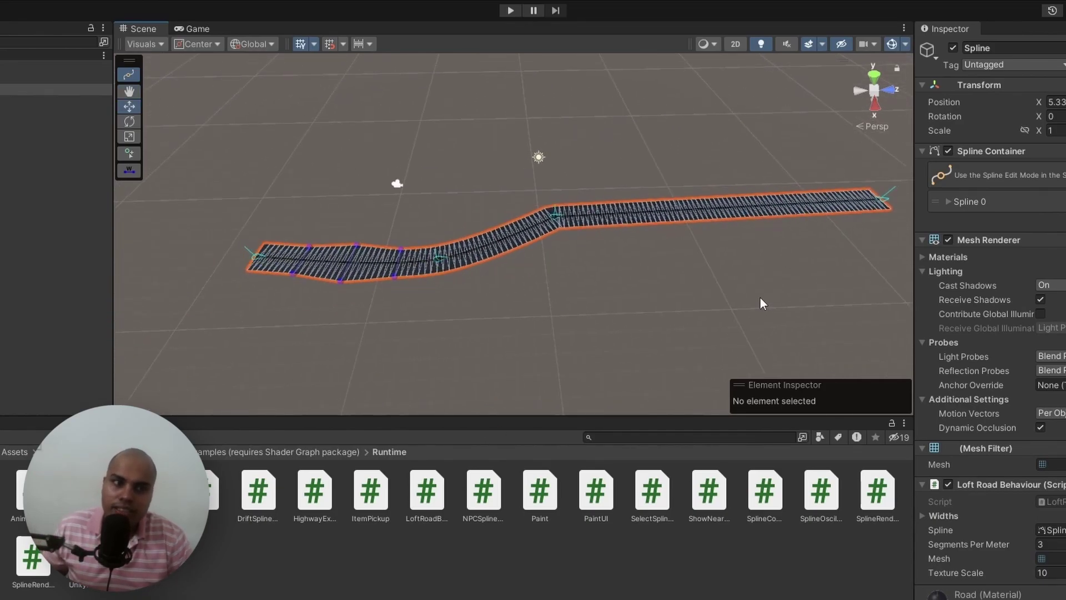
middle_click_drag(761, 302, 482, 248)
key("f")
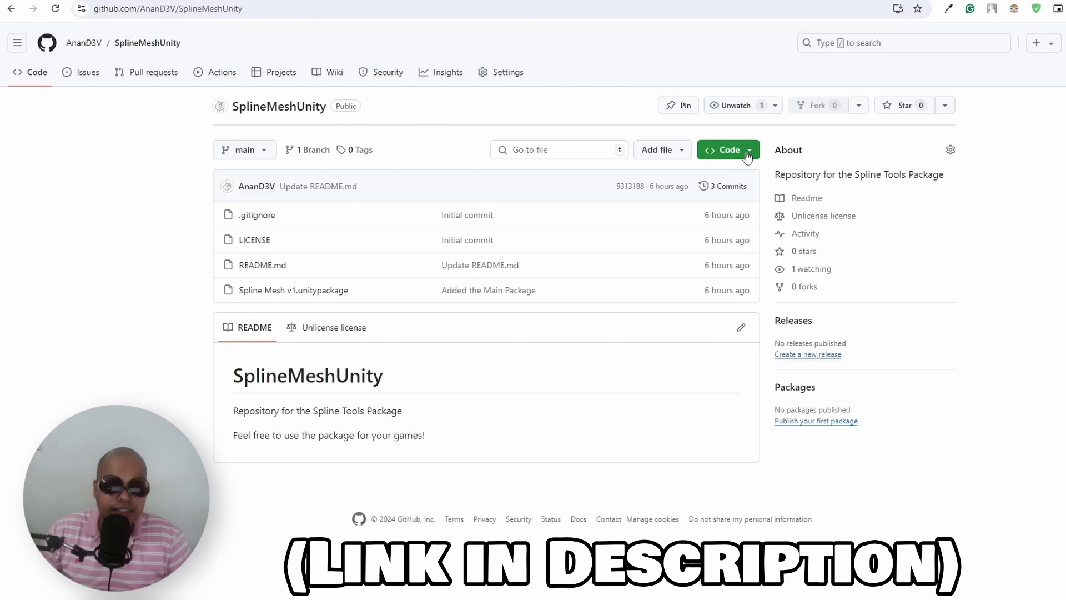
- Download the SplineMeshUnity repository ZIP and open Spline Mesh v1.unitypackage for import
left_click(721, 151)
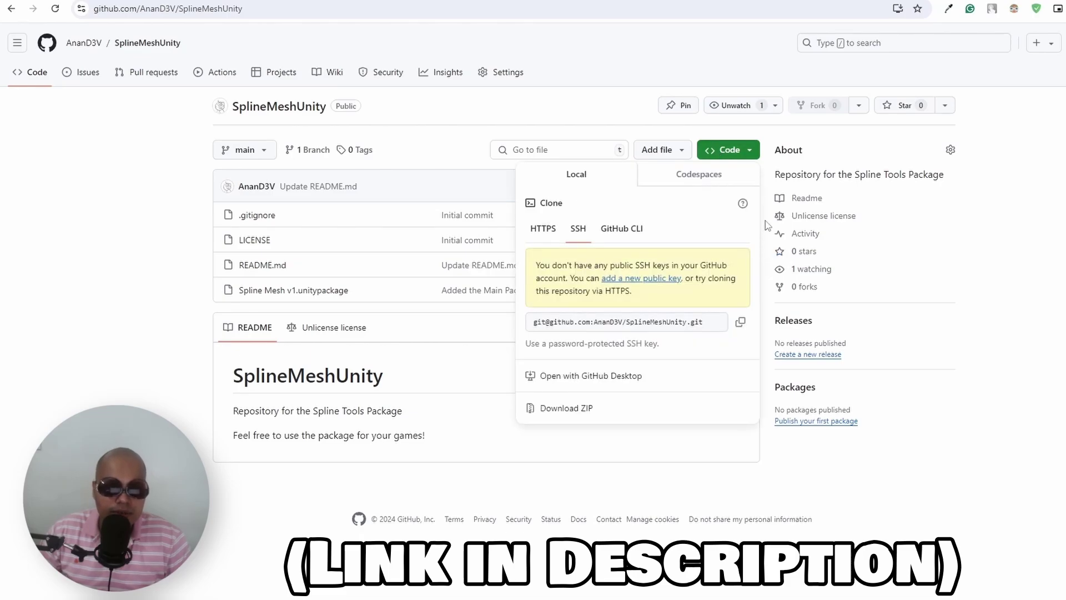
left_click(562, 405)
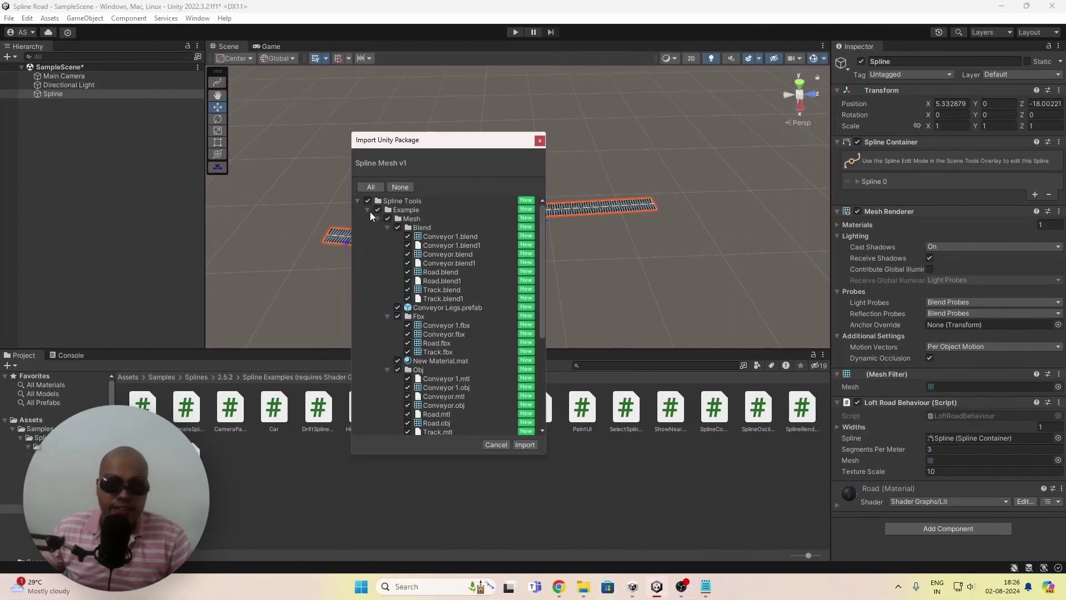
left_click(368, 211)
left_click(371, 218)
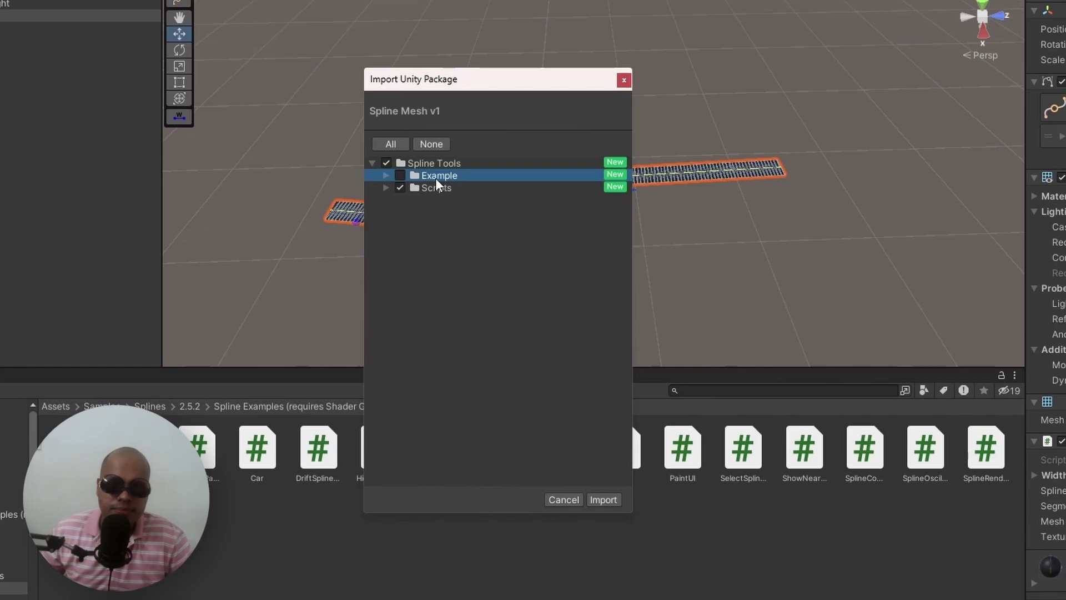
- Import Spline Mesh v1 with Example and Scripts folders, then duplicate the road spline
left_click(399, 175)
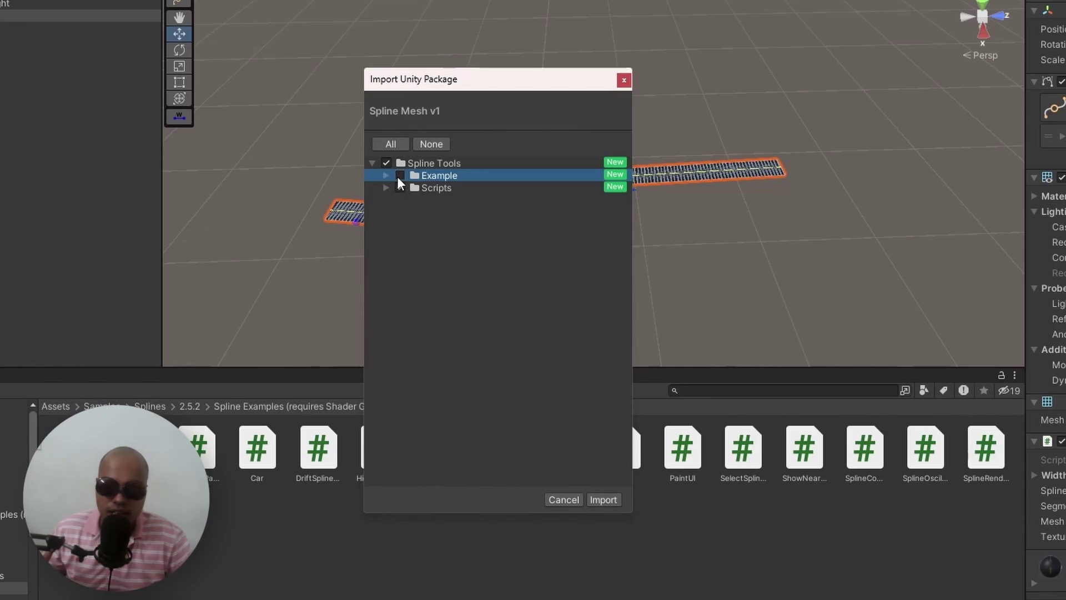
left_click(604, 500)
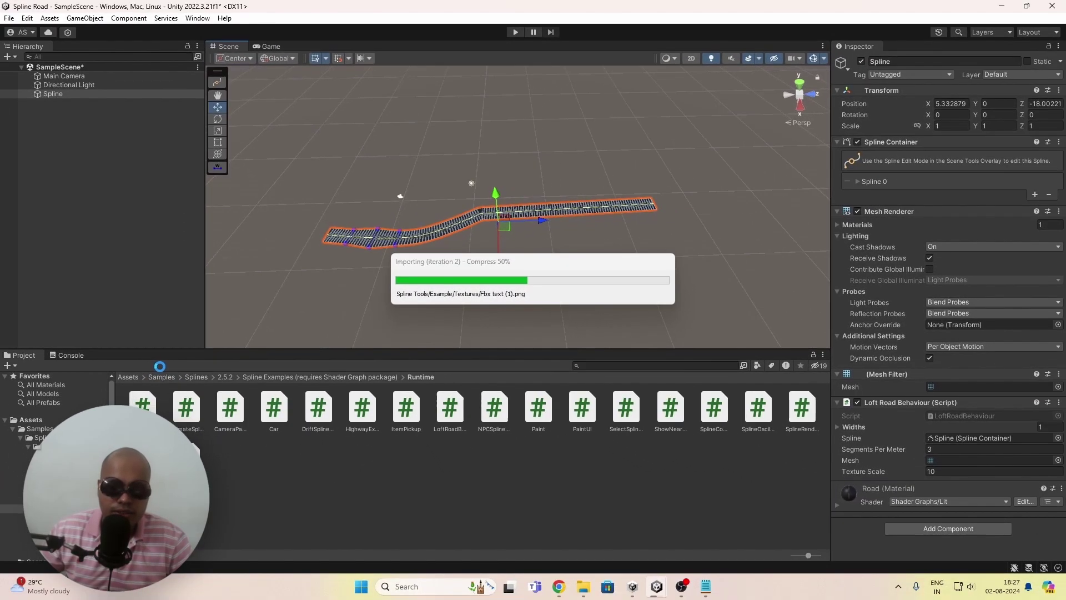
key("ctrl+d")
- Move the spline copy along X and remove its Loft Road Behaviour, Mesh Filter and Mesh Renderer
left_click_drag(498, 247, 499, 309)
left_click(1059, 402)
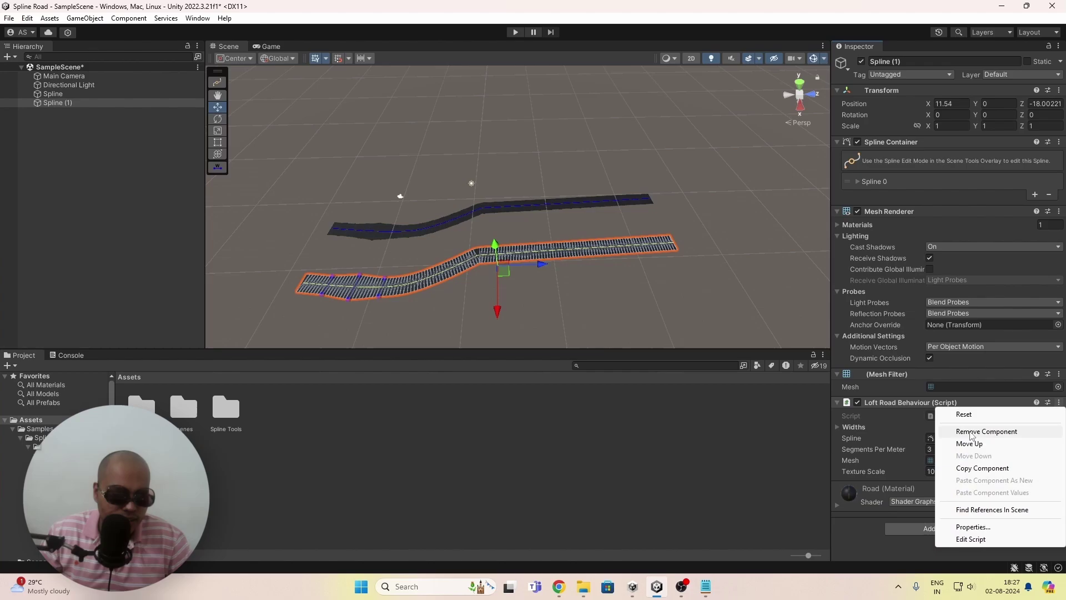
left_click(972, 431)
left_click(1058, 374)
left_click(980, 402)
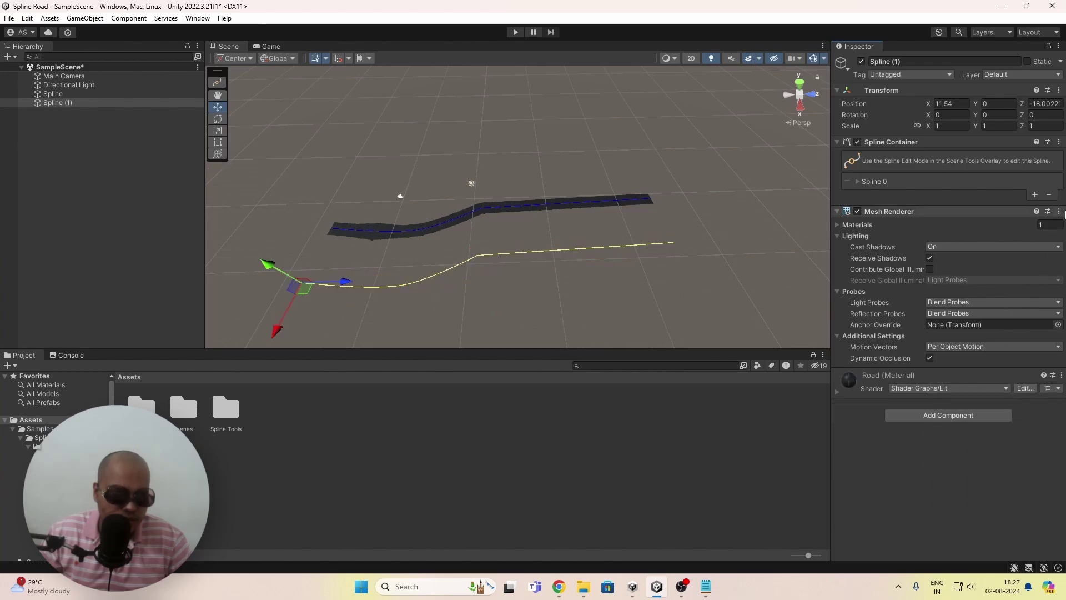
left_click(1059, 211)
- Open Assets/Spline Tools/Scripts and inspect the SplineMesh and SplineMeshResolution scripts
left_click(978, 241)
double_click(226, 408)
double_click(269, 410)
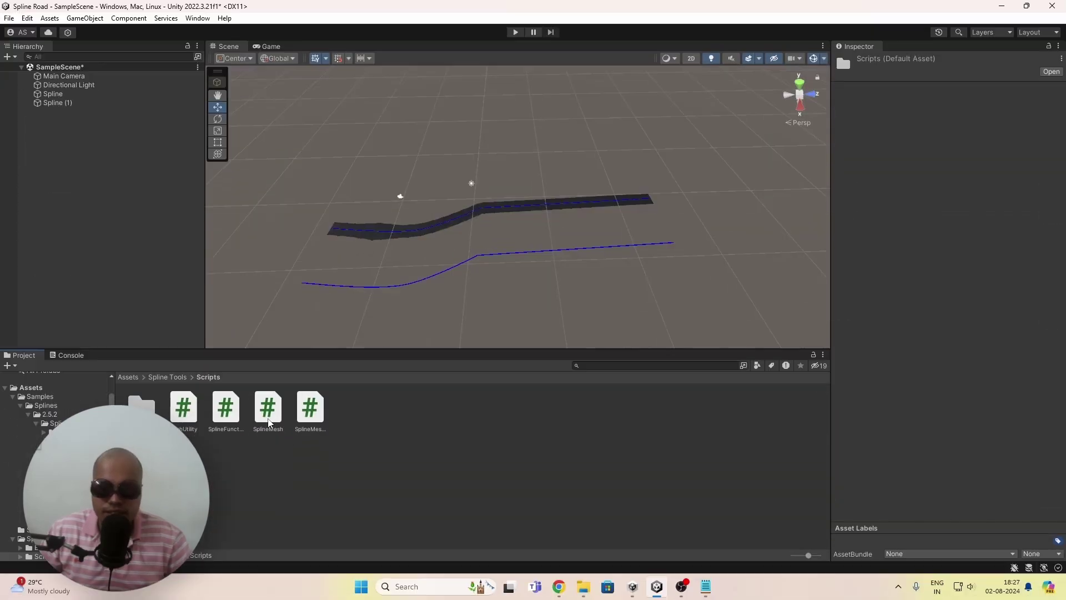
left_click(269, 417)
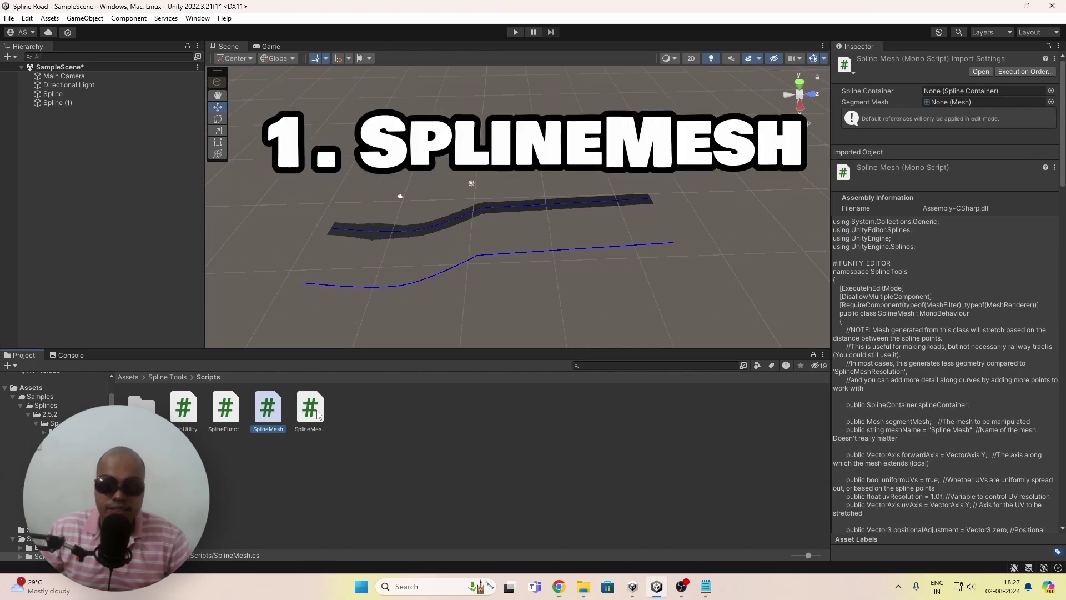
left_click(317, 415)
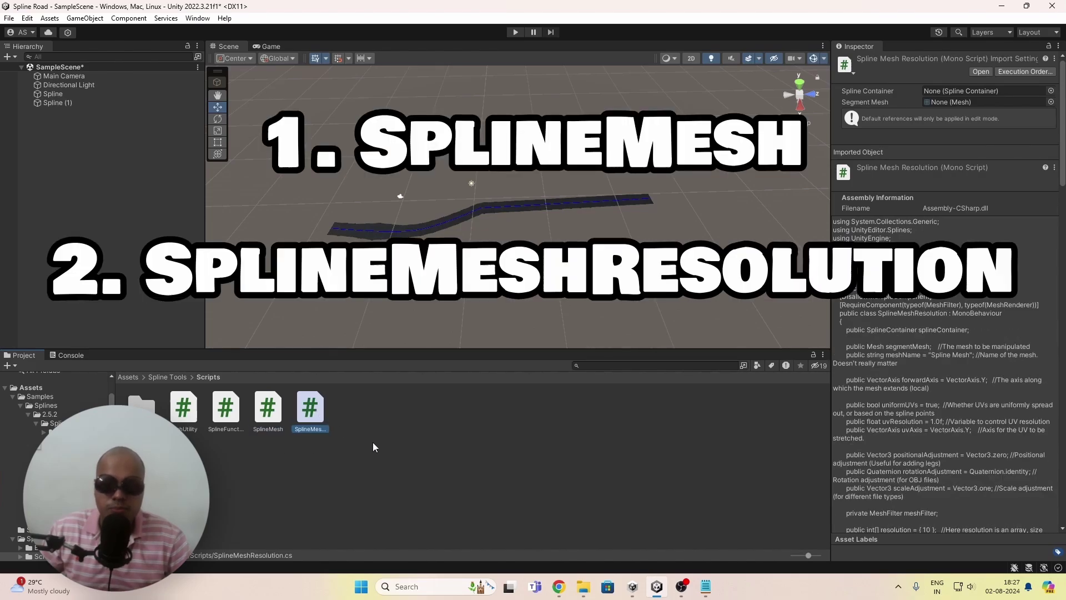
left_click(268, 410)
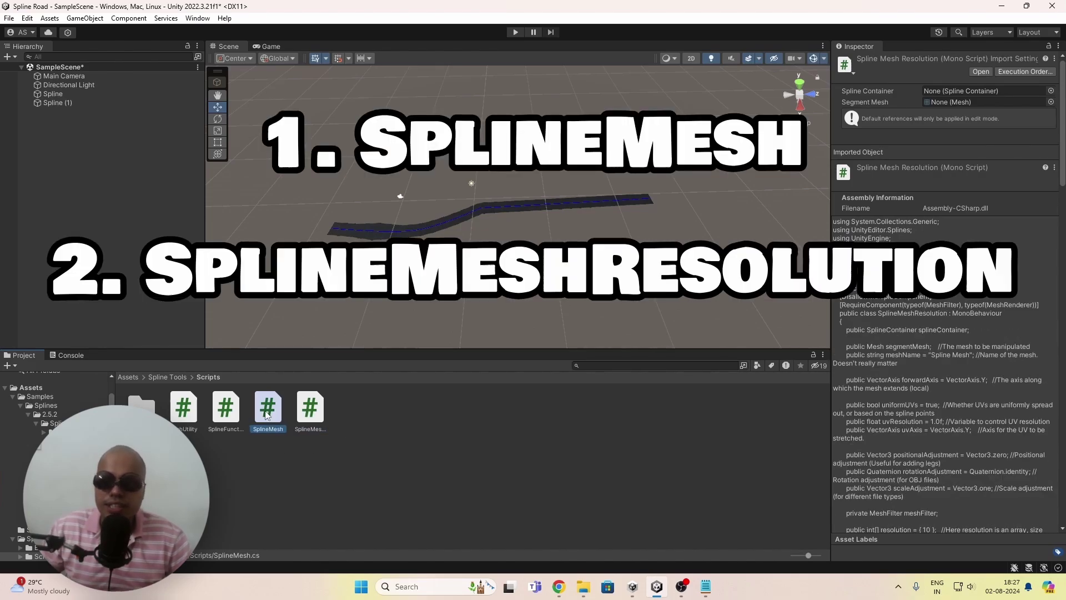
left_click(312, 417)
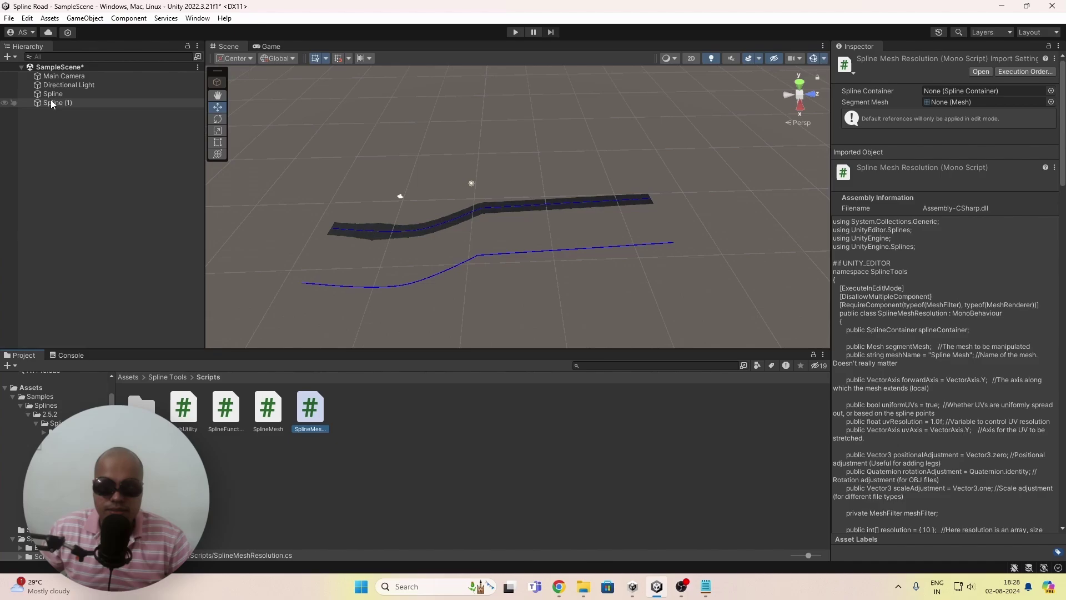
- Name the bare spline 'Spline Mesh 1' and add the Spline Mesh script component
left_click(52, 101)
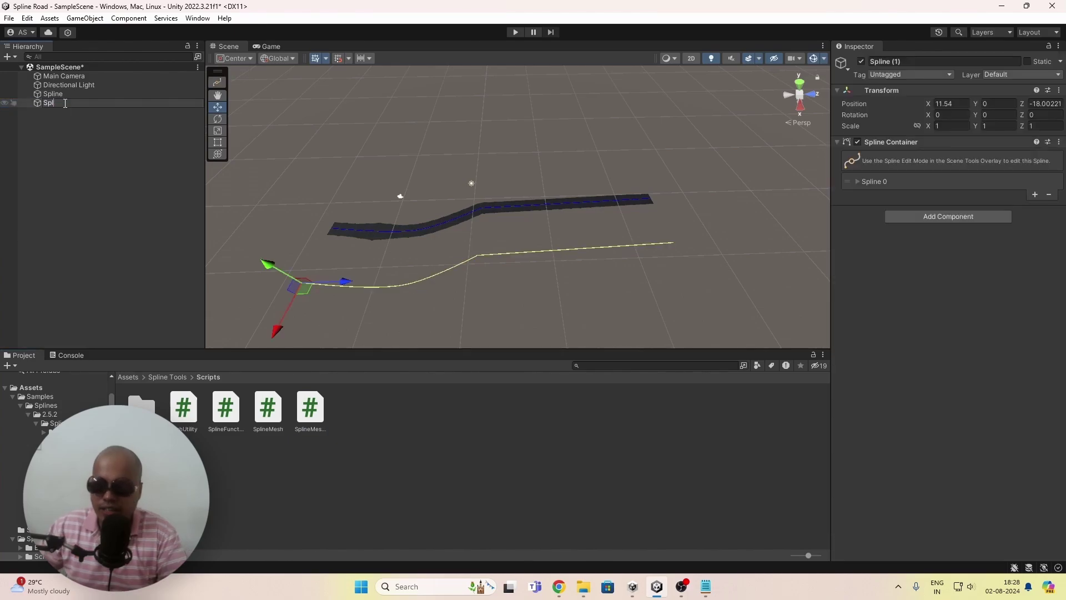
type("ine Mesh")
key("Return")
left_click(927, 216)
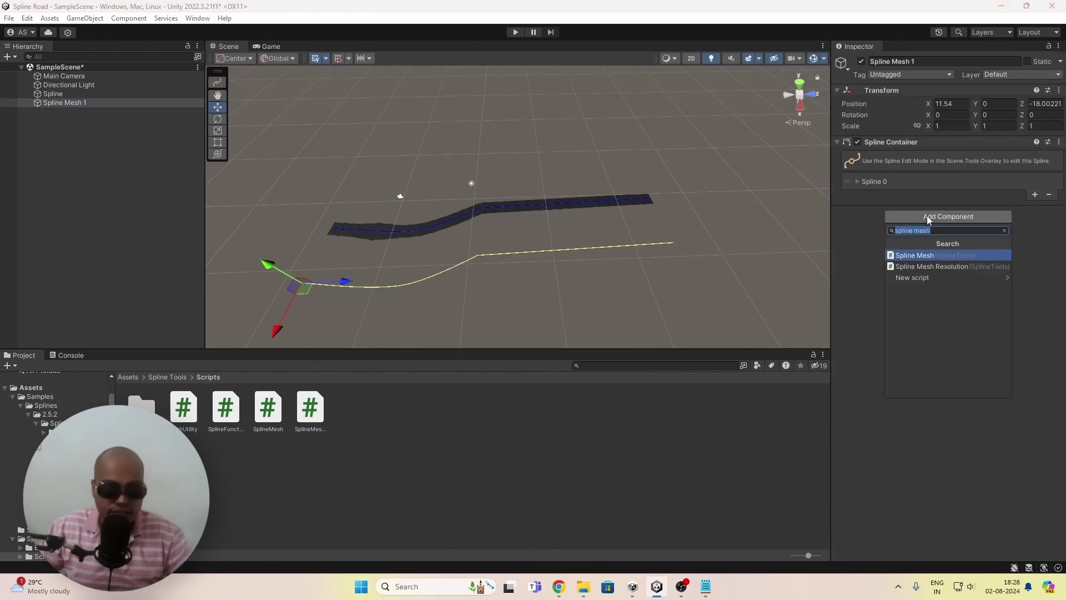
type("spline mesh")
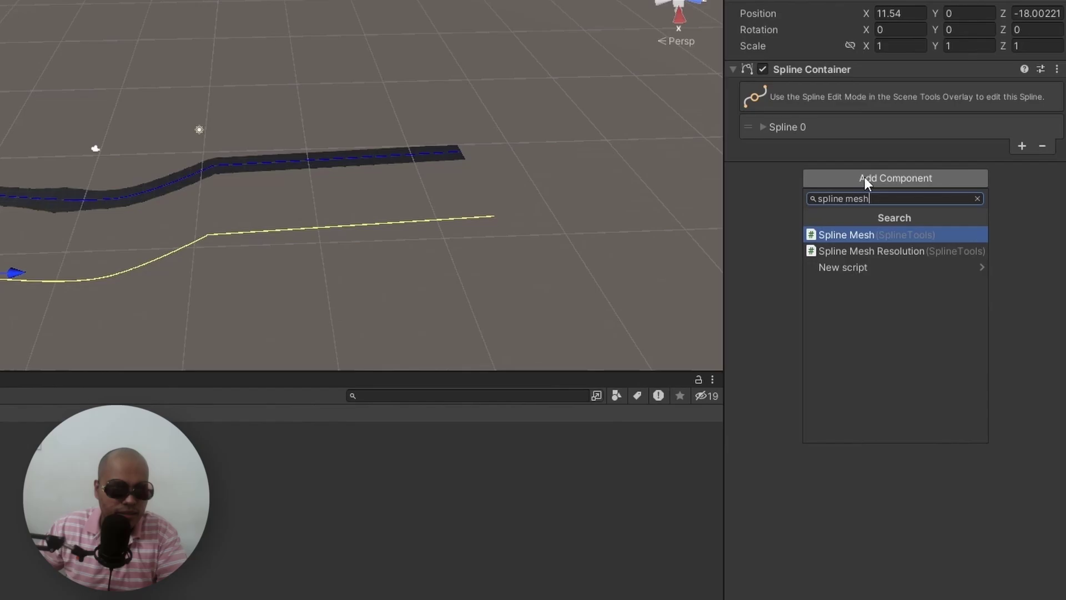
key("Return")
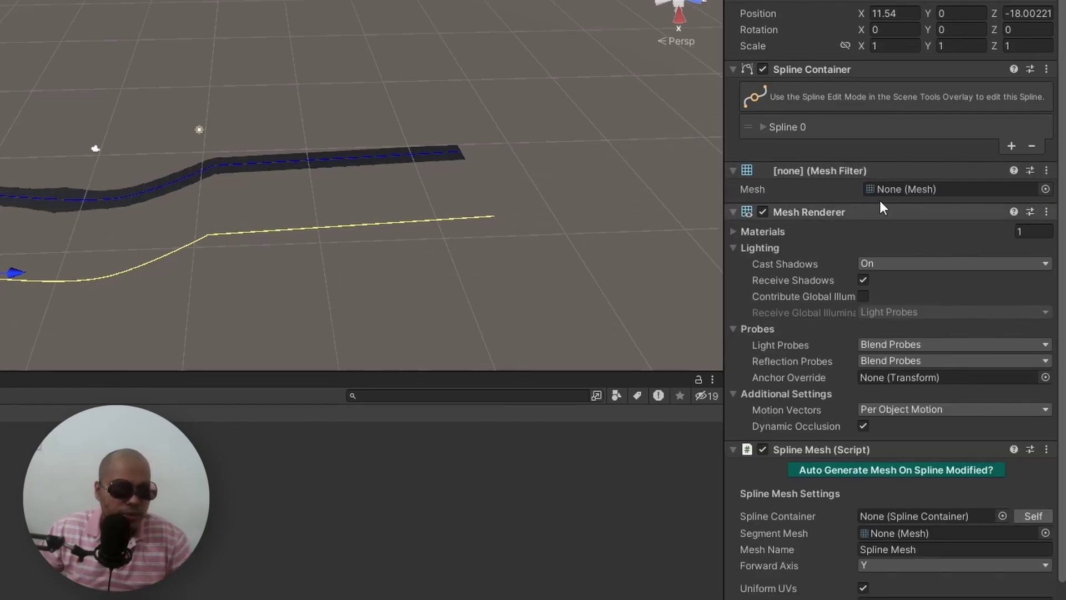
scroll(860, 210, "down", 3)
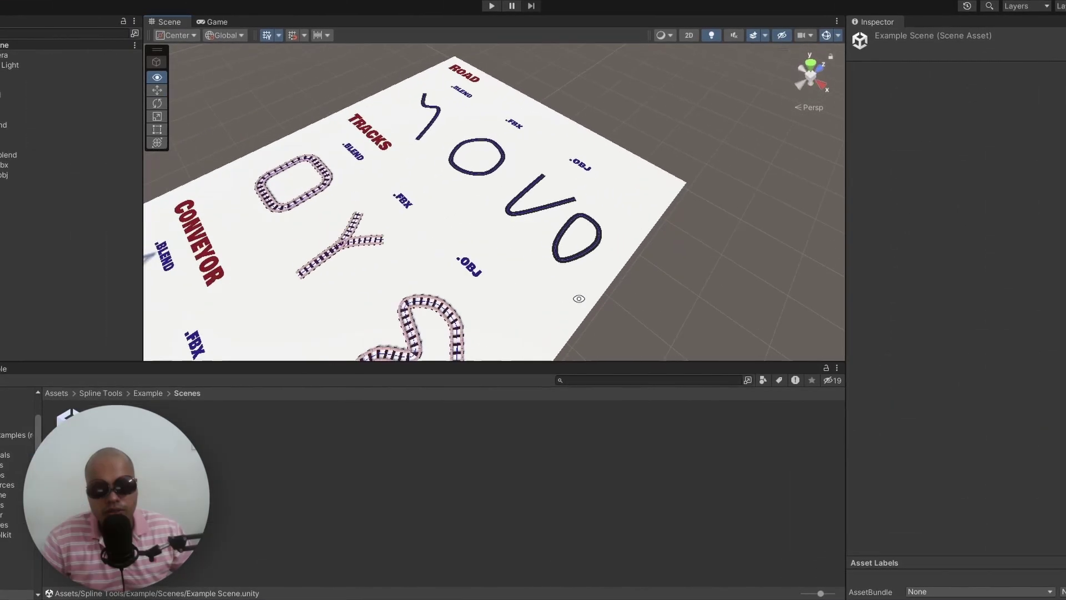
- Browse the Fbx and Obj example mesh folders, then open Blend and inspect its Road asset
left_click_drag(578, 298, 472, 219, "alt")
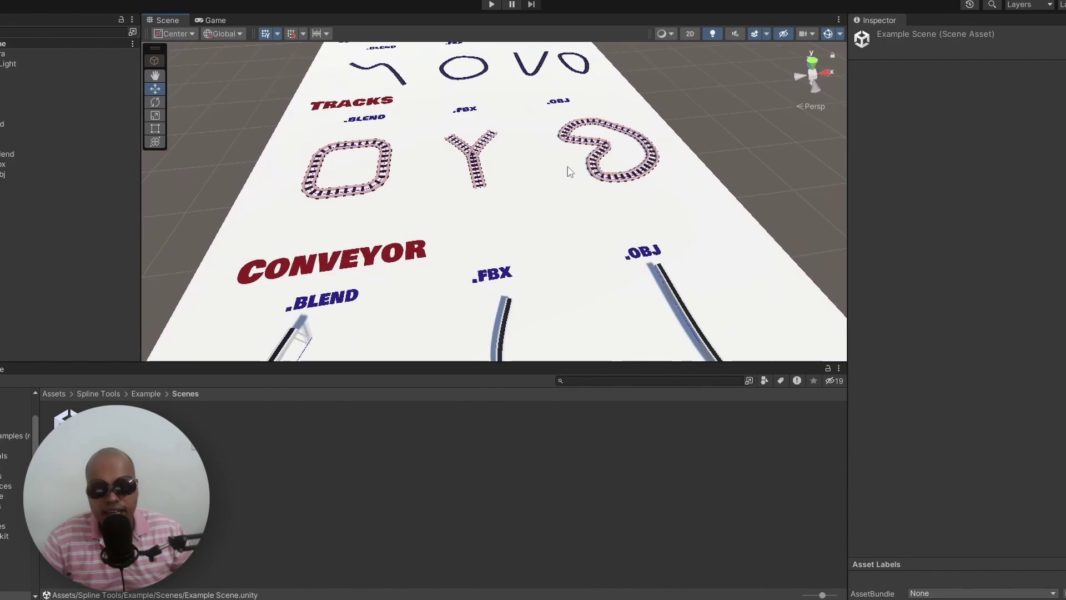
scroll(478, 233, "up", 5)
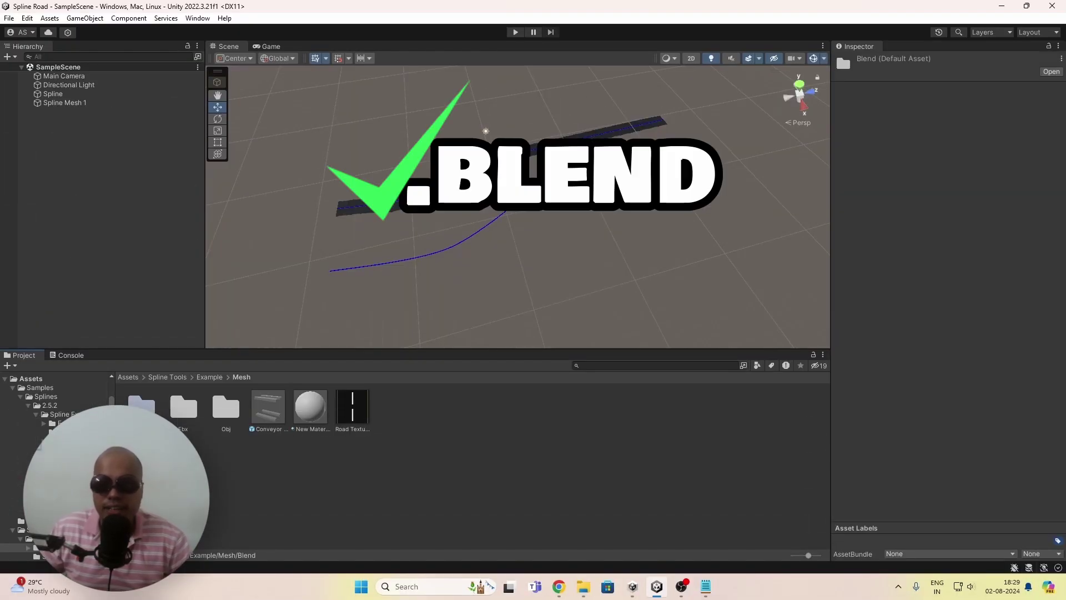
left_click(184, 409)
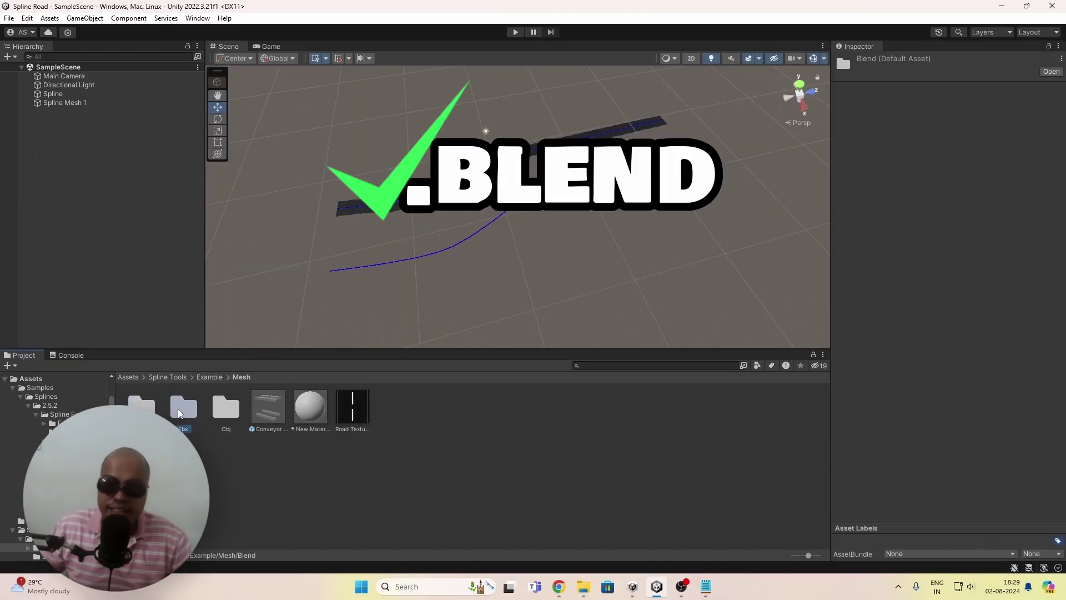
left_click(233, 410)
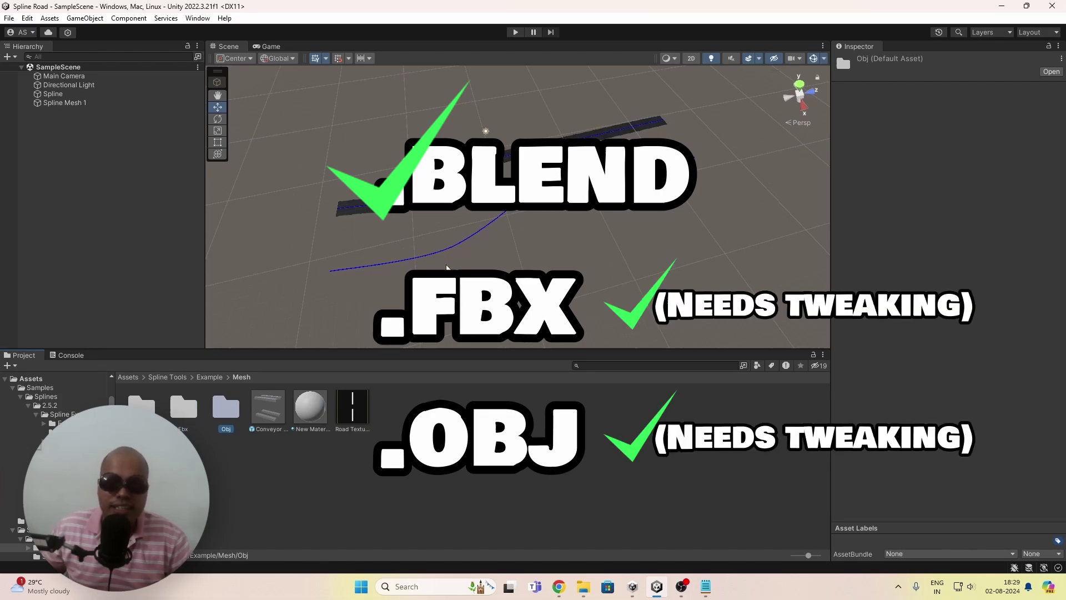
left_click(458, 245)
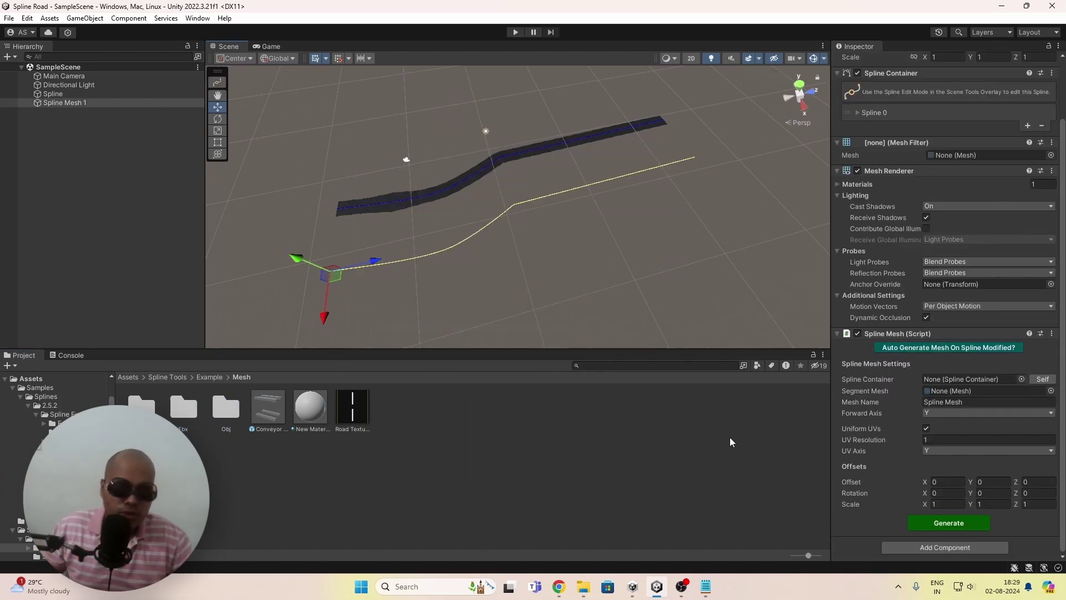
double_click(142, 408)
left_click(310, 408)
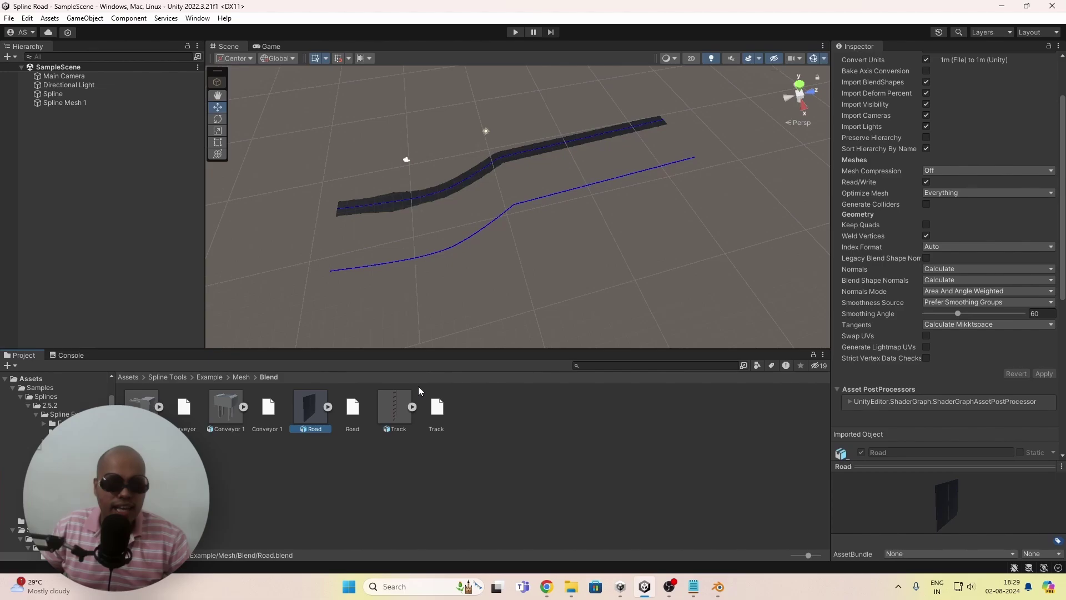
- Switch to Blender and orbit and zoom around the Road plane to inspect it
key("alt+Tab")
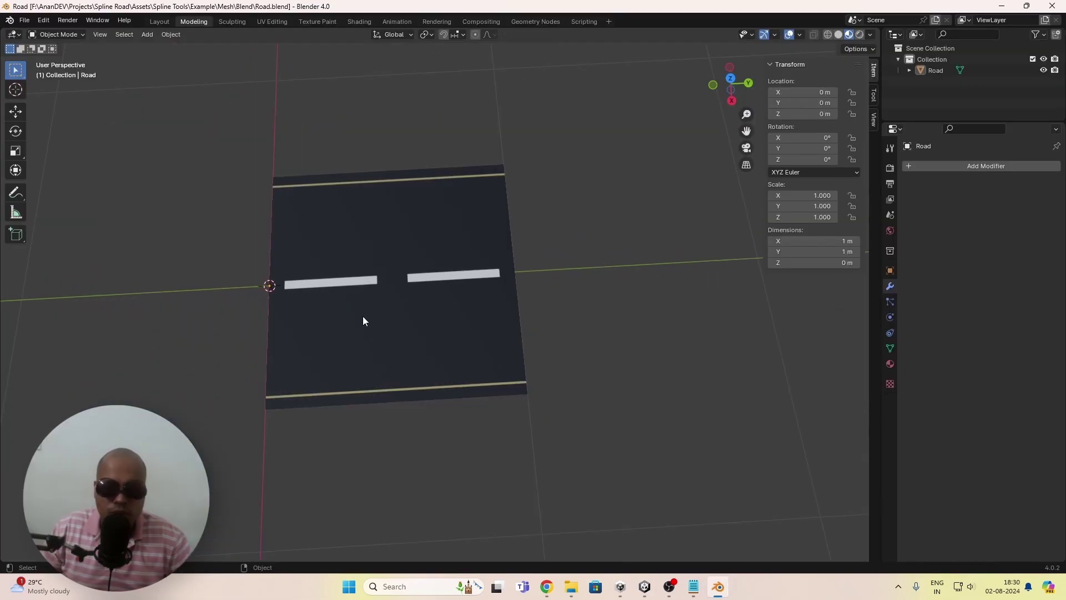
middle_click_drag(362, 316, 375, 313)
scroll(359, 340, "up", 2)
mouse_move(341, 343)
middle_mouse_down()
mouse_move(456, 311)
mouse_move(407, 272)
mouse_move(340, 265)
middle_mouse_up()
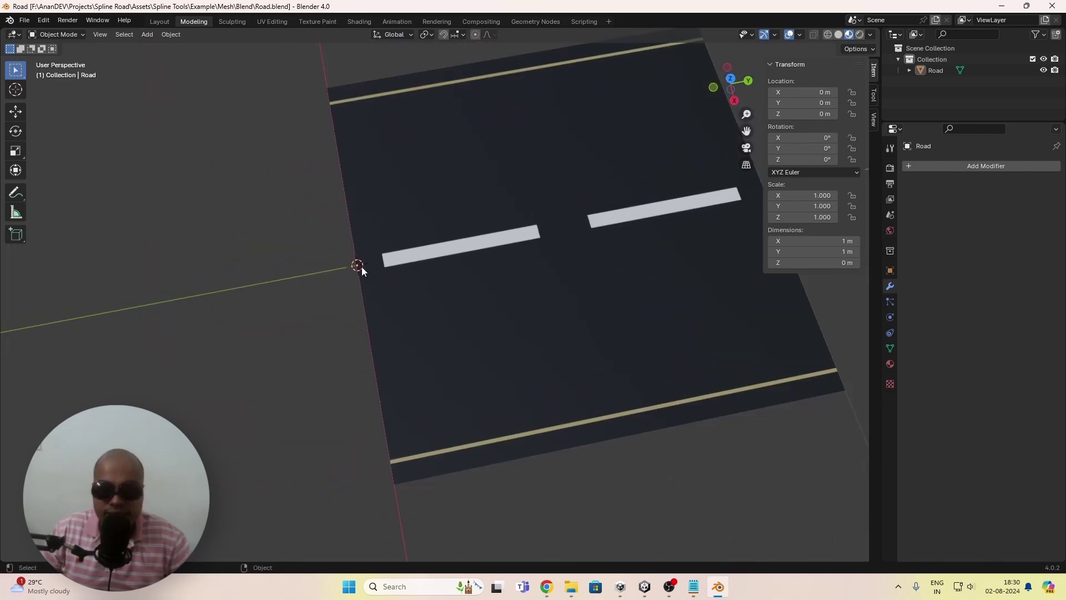
scroll(361, 268, "down", 3)
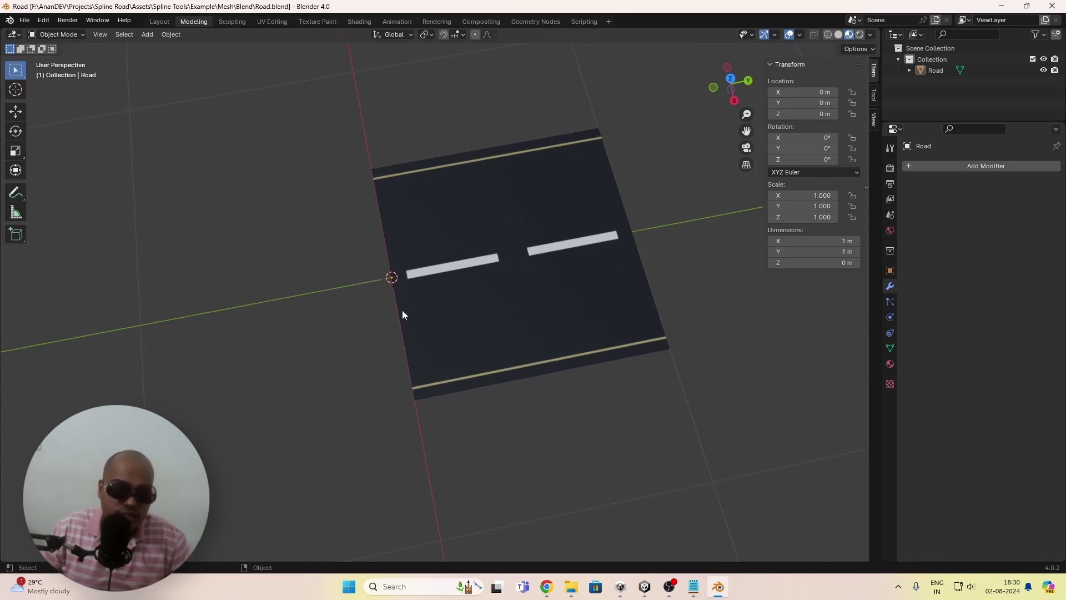
scroll(403, 315, "down", 4)
scroll(372, 272, "up", 6)
scroll(372, 277, "down", 3)
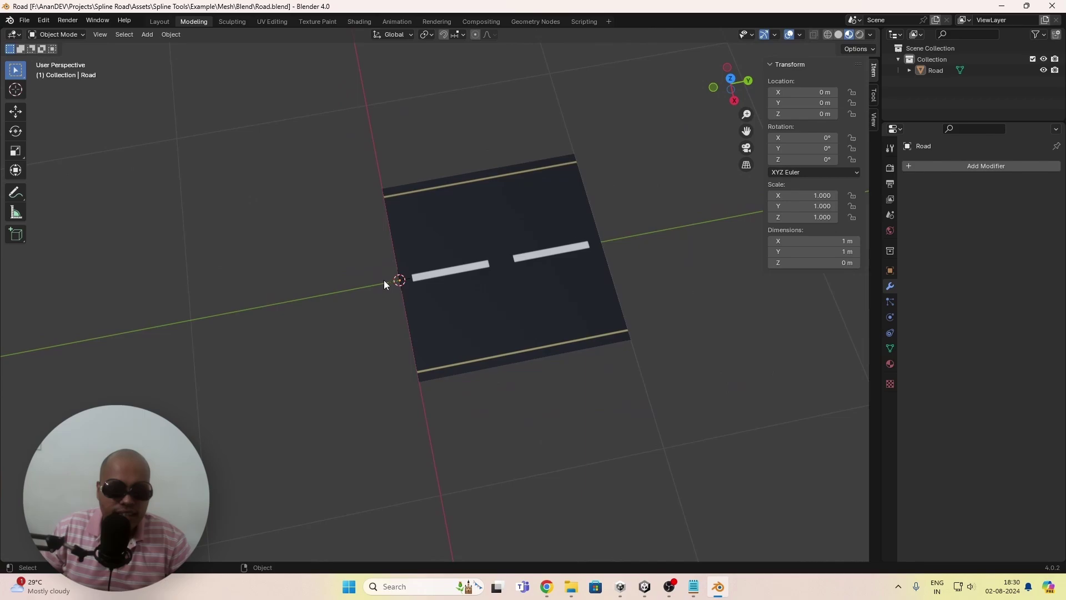
scroll(681, 218, "down", 1)
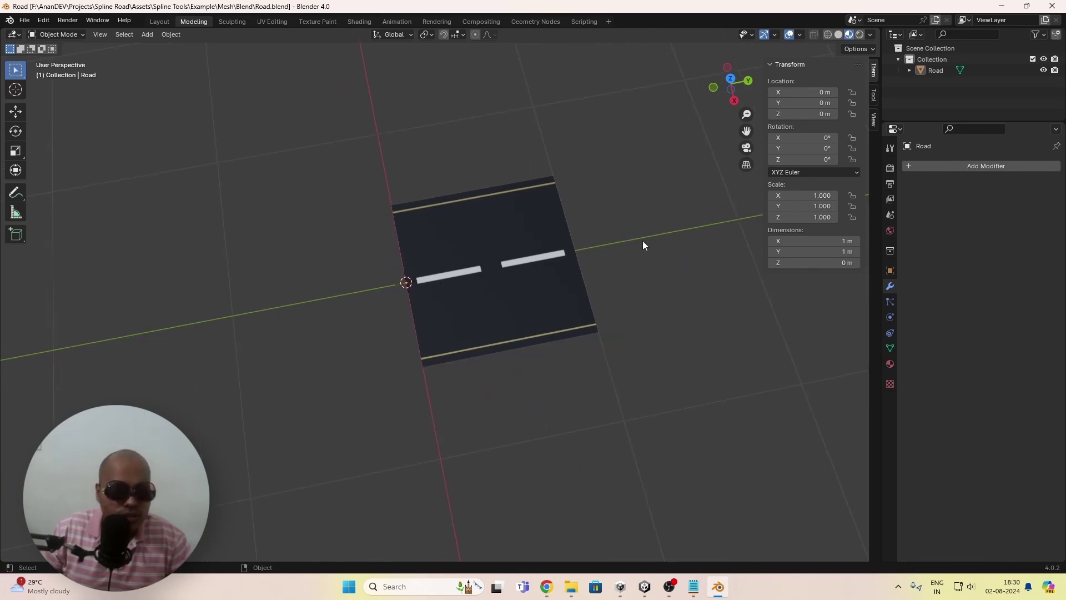
scroll(620, 294, "up", 1)
- Check the Road plane's lengthwise strip edges in Edit Mode, then save Road.blend
left_click(541, 309)
key("Tab")
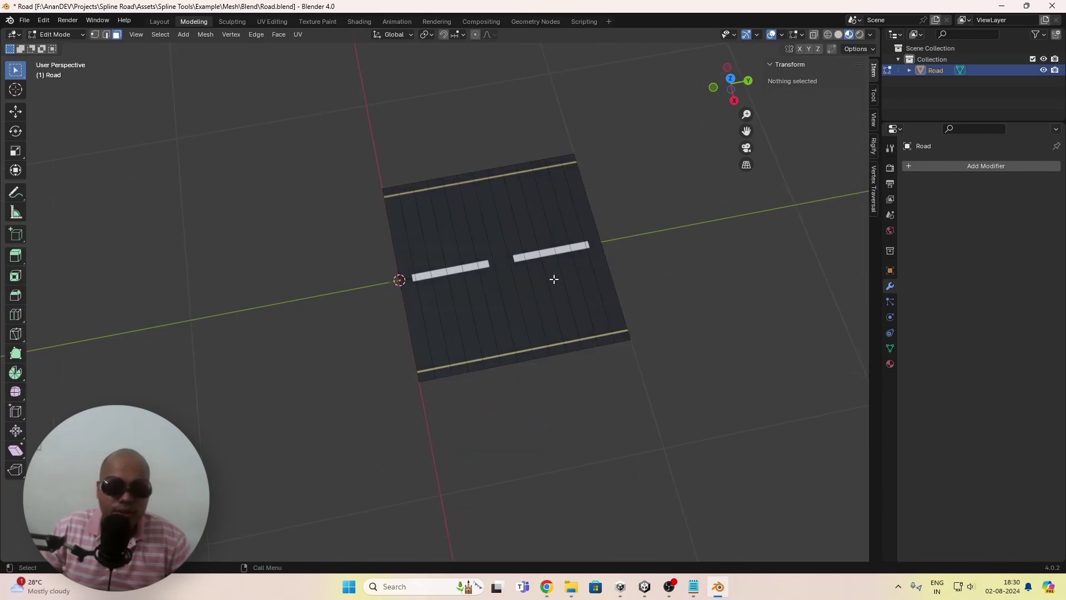
scroll(554, 279, "up", 2)
scroll(434, 192, "down", 3)
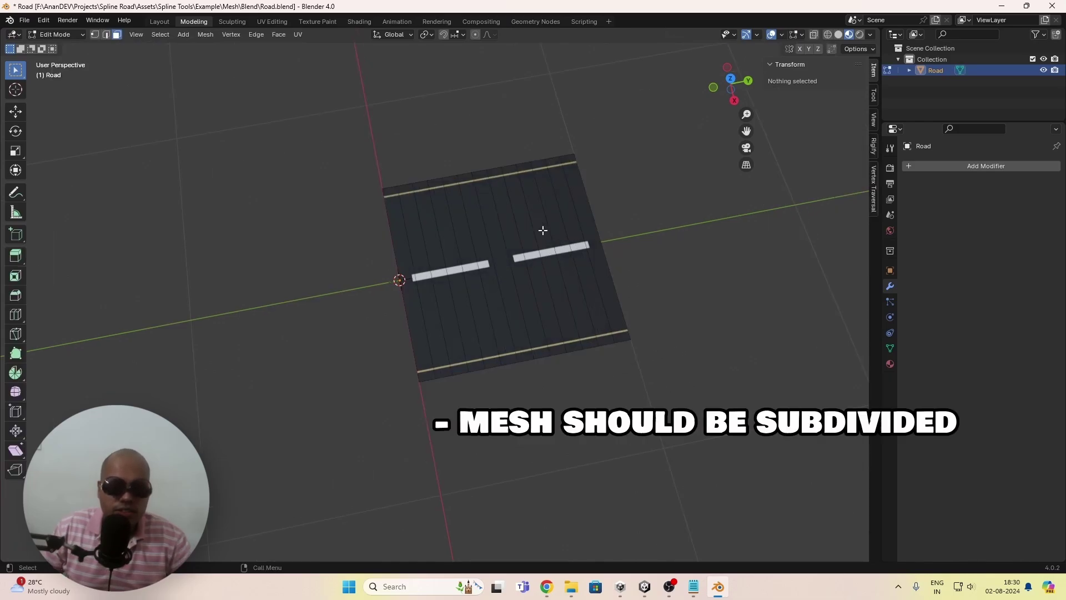
key("Tab")
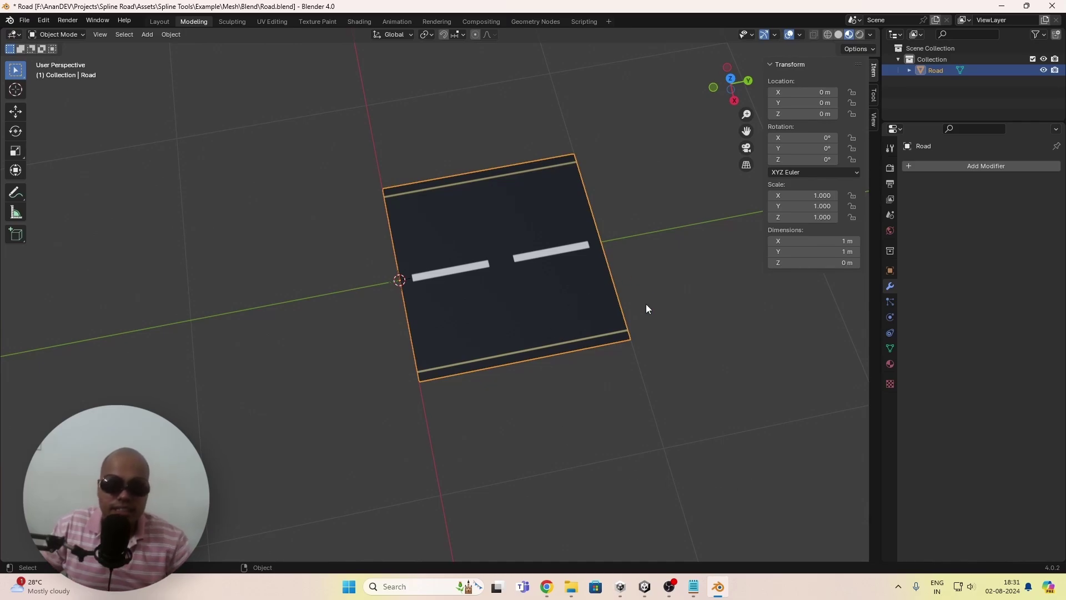
key("ctrl+s")
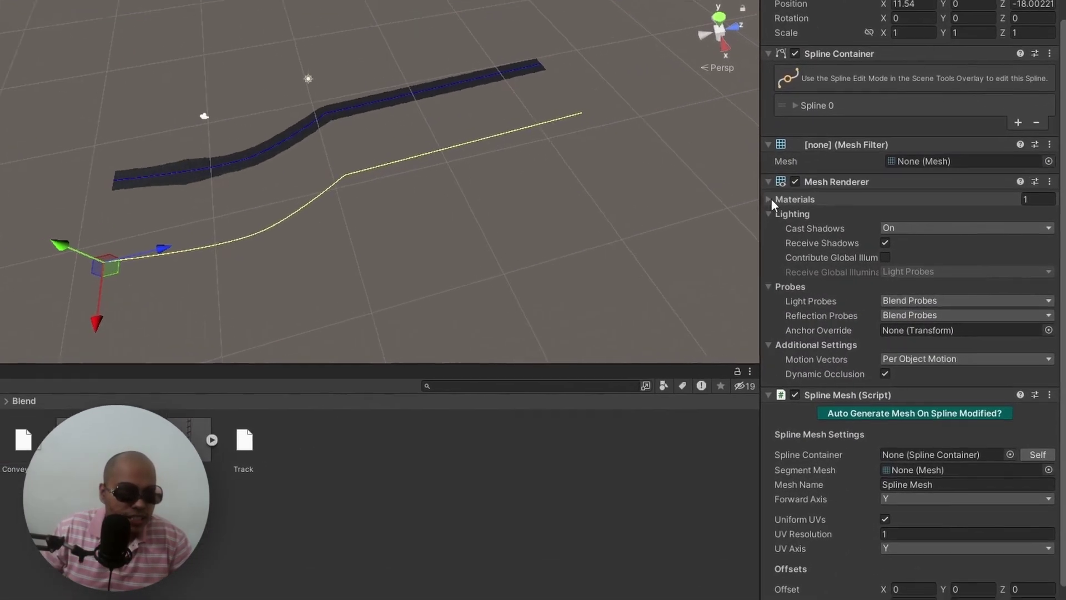
- Assign Road Mat to Element 0 of the Mesh Renderer's materials
left_click(770, 198)
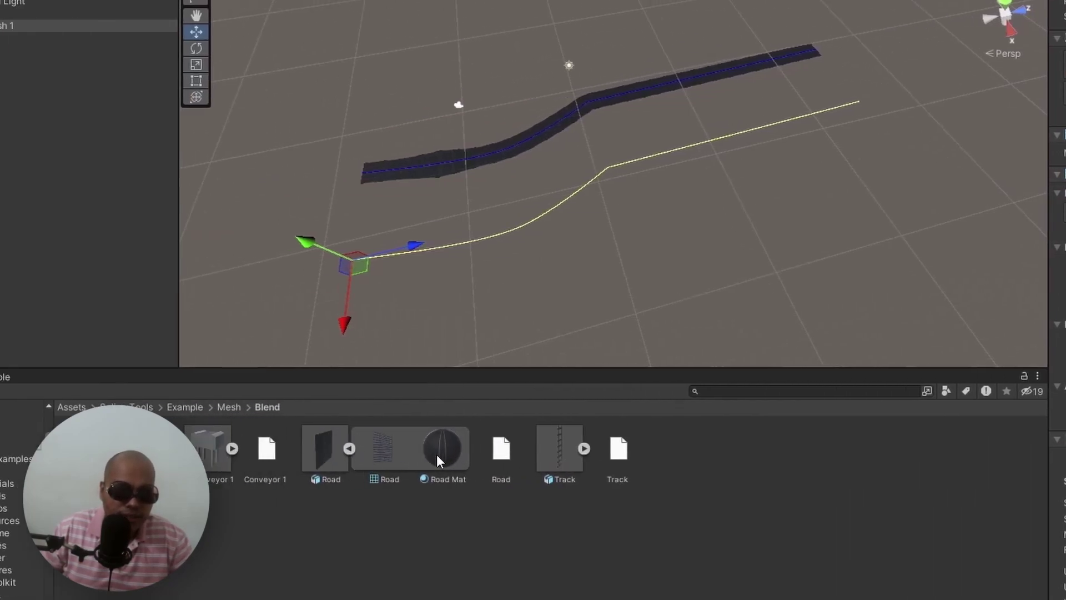
left_click_drag(437, 455, 945, 214)
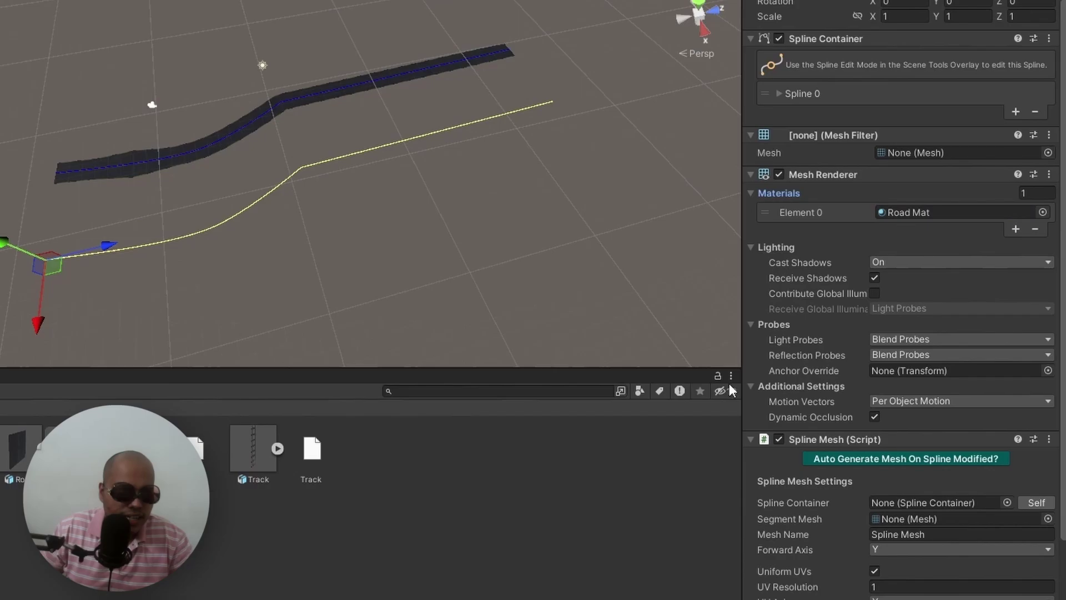
scroll(746, 406, "down", 5)
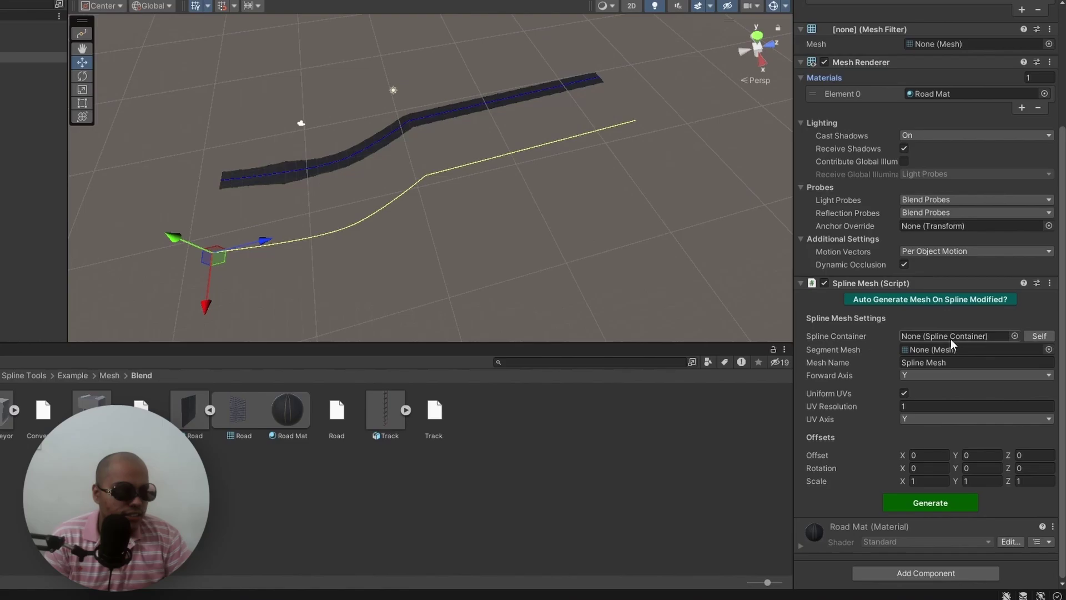
scroll(950, 338, "up", 5)
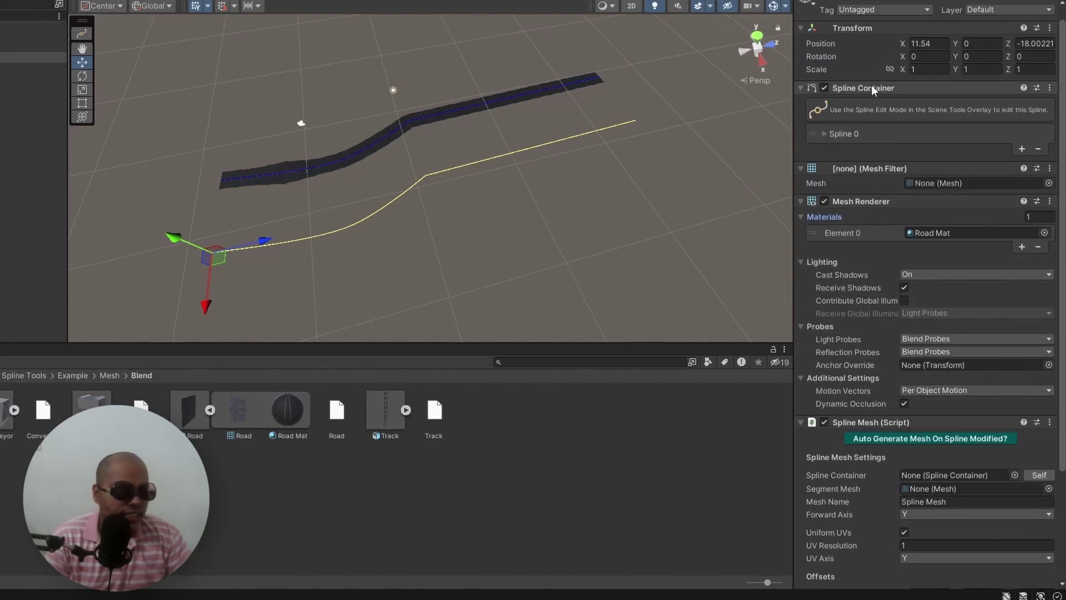
scroll(944, 483, "down", 5)
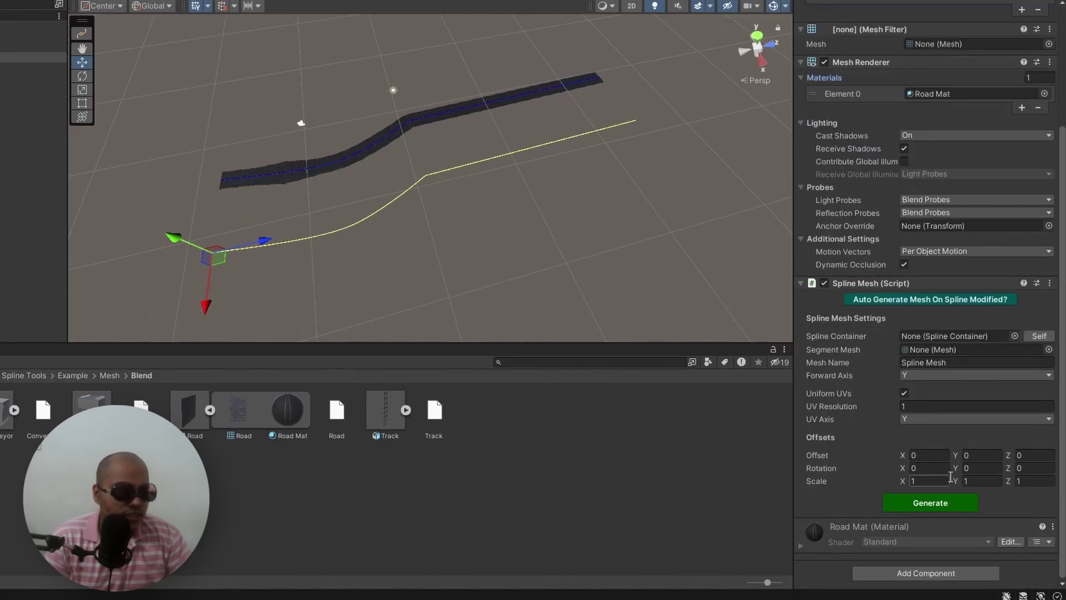
- Point the Spline Container field at the object's own spline using Self
left_click(1039, 336)
scroll(903, 112, "up", 5)
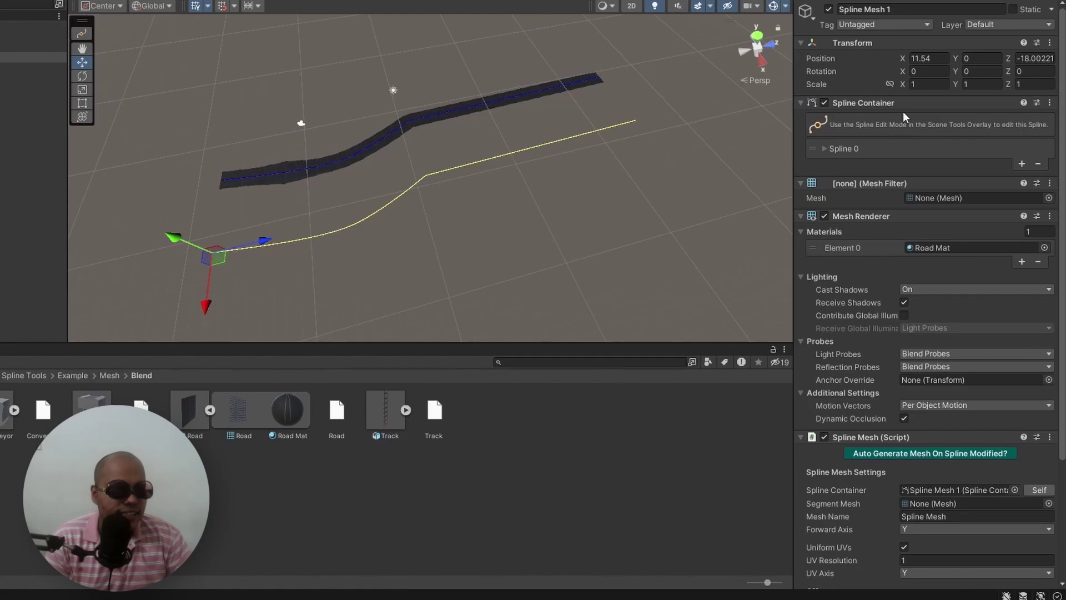
scroll(964, 452, "down", 3)
scroll(972, 422, "down", 3)
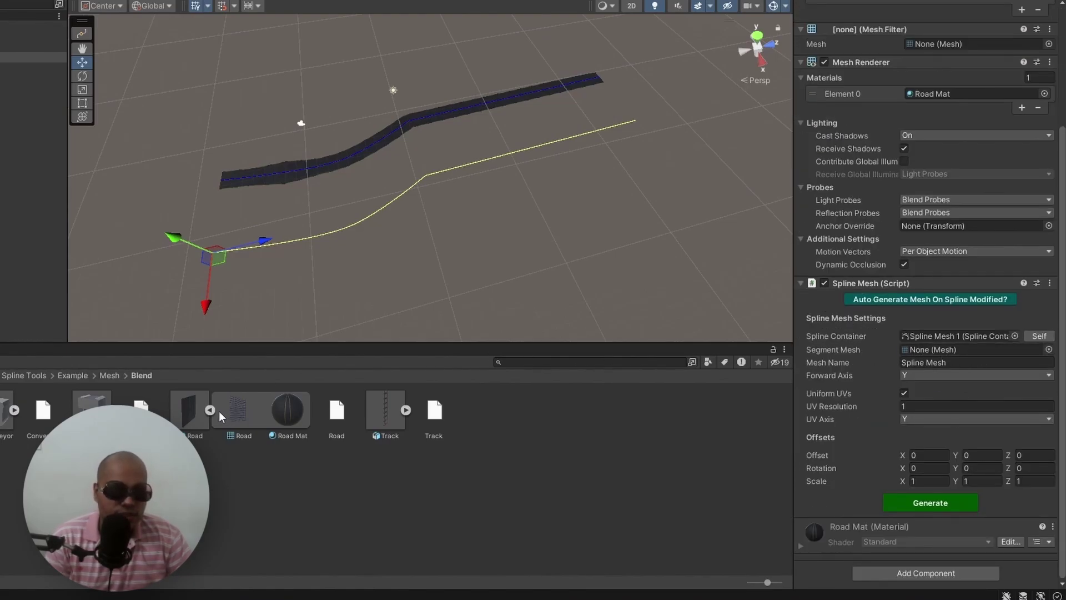
- Set Segment Mesh to the Road model, edit the mesh name and keep Y as forward axis
left_click_drag(532, 416, 922, 349)
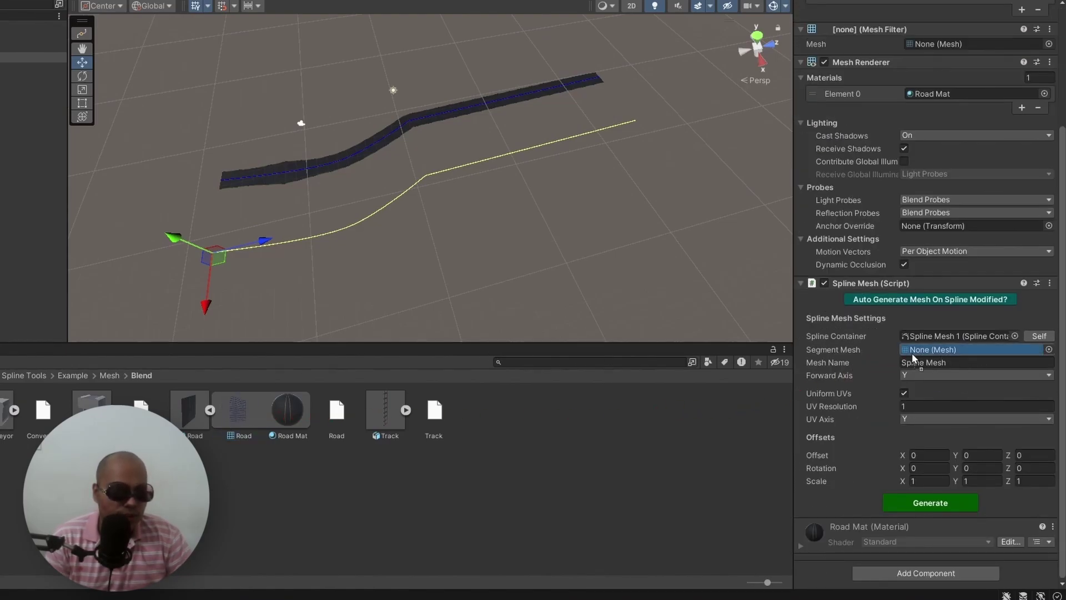
left_click(950, 364)
double_click(955, 365)
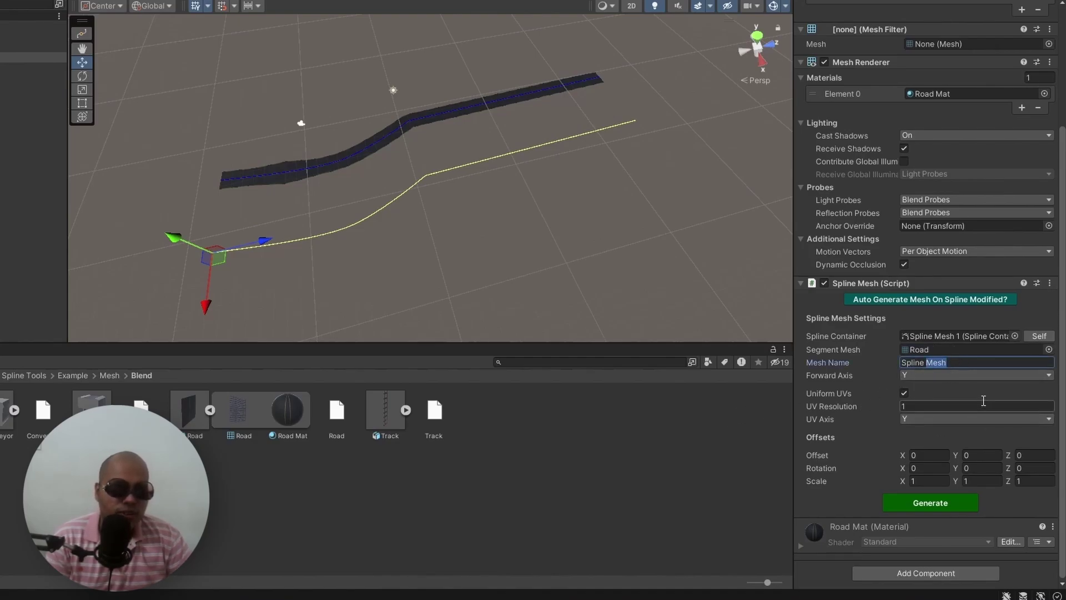
left_click(924, 376)
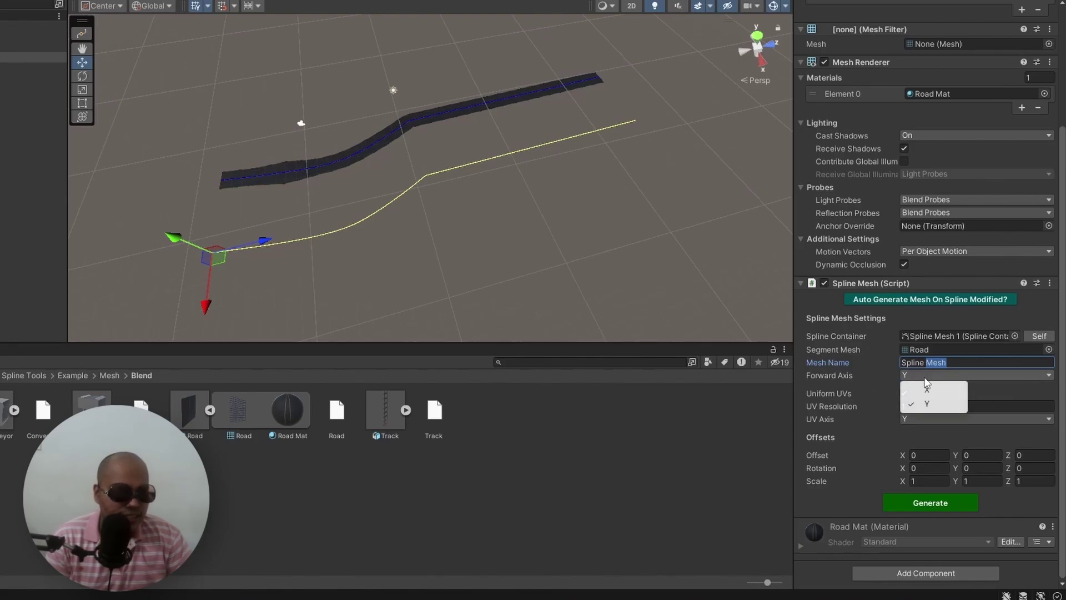
left_click(930, 401)
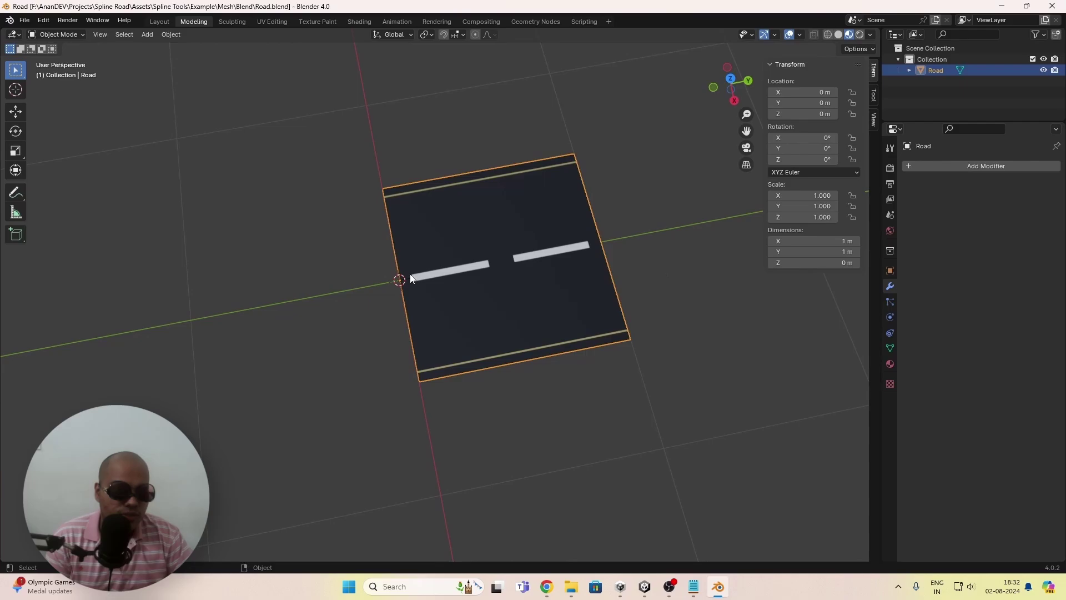
scroll(554, 270, "down", 2)
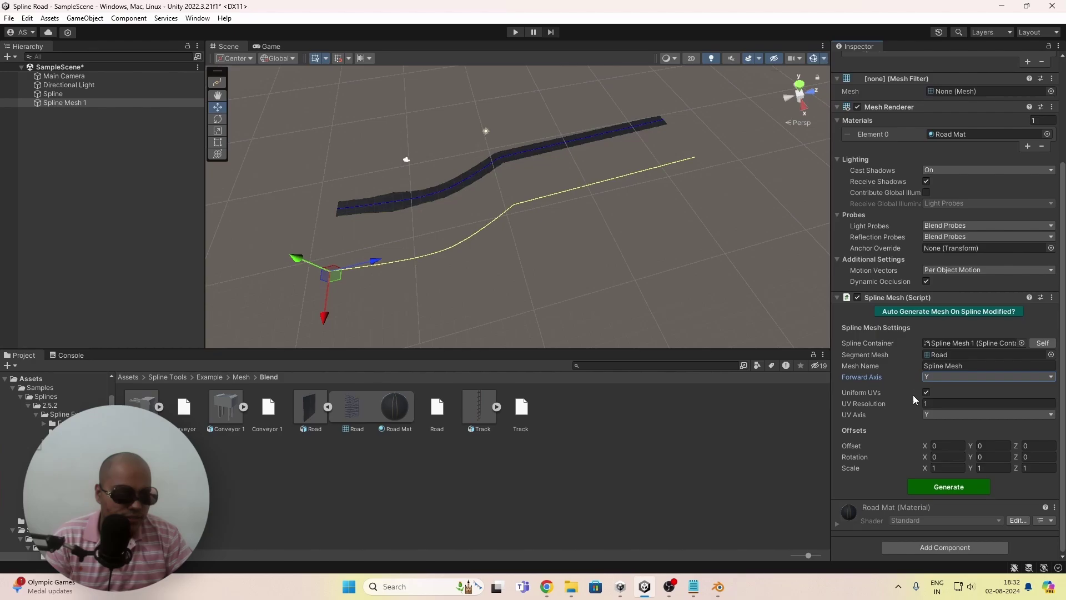
- Generate the road along Spline Mesh 1's spline and orbit to compare both roads
left_click(966, 487)
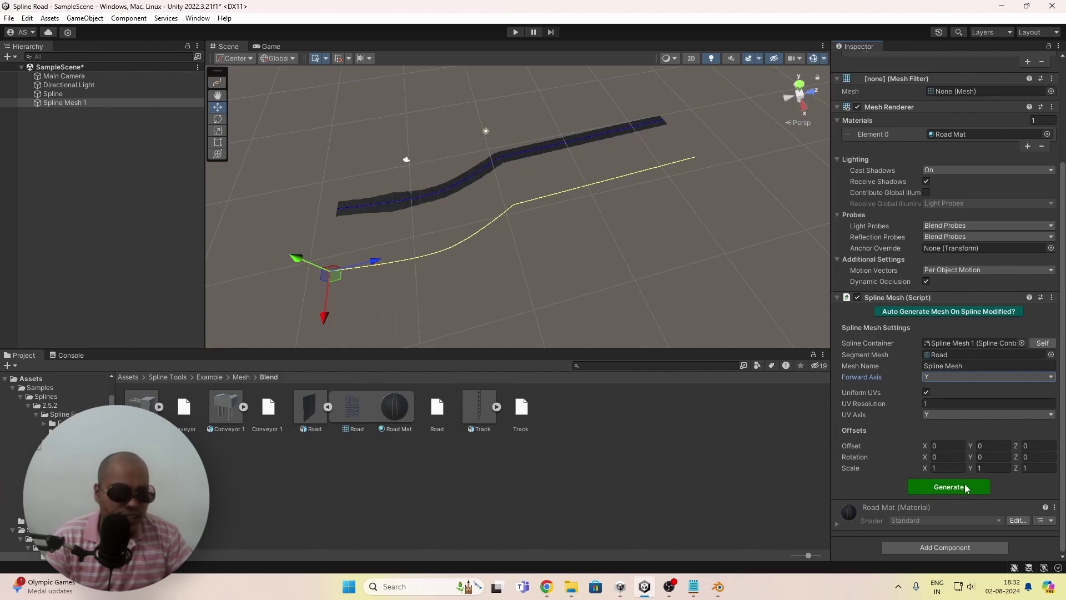
mouse_move(429, 245)
right_mouse_down()
mouse_move(443, 252)
mouse_move(312, 313)
right_mouse_up()
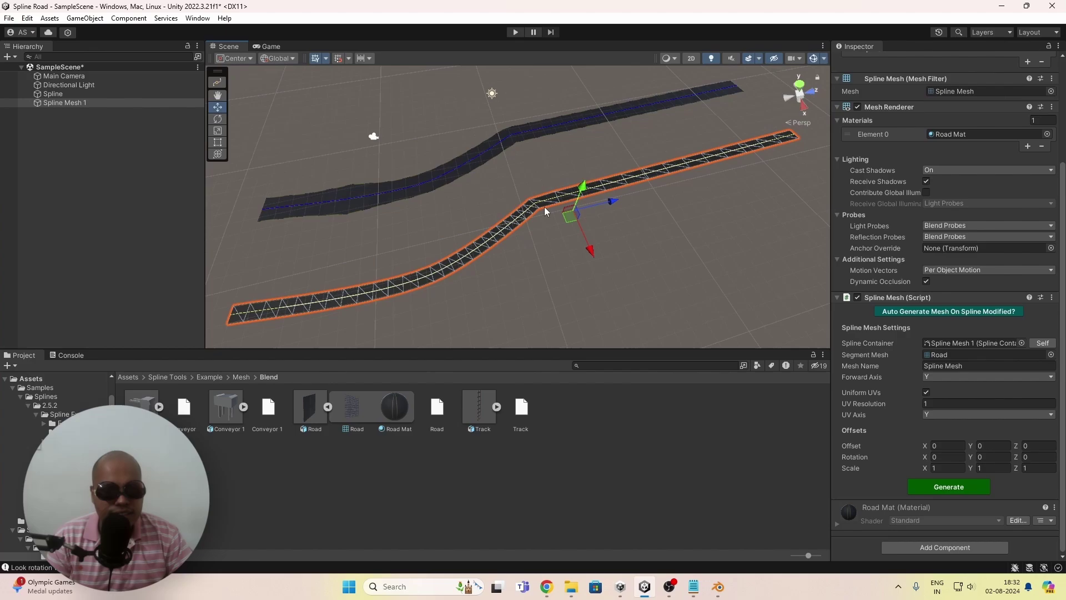
left_click(718, 586)
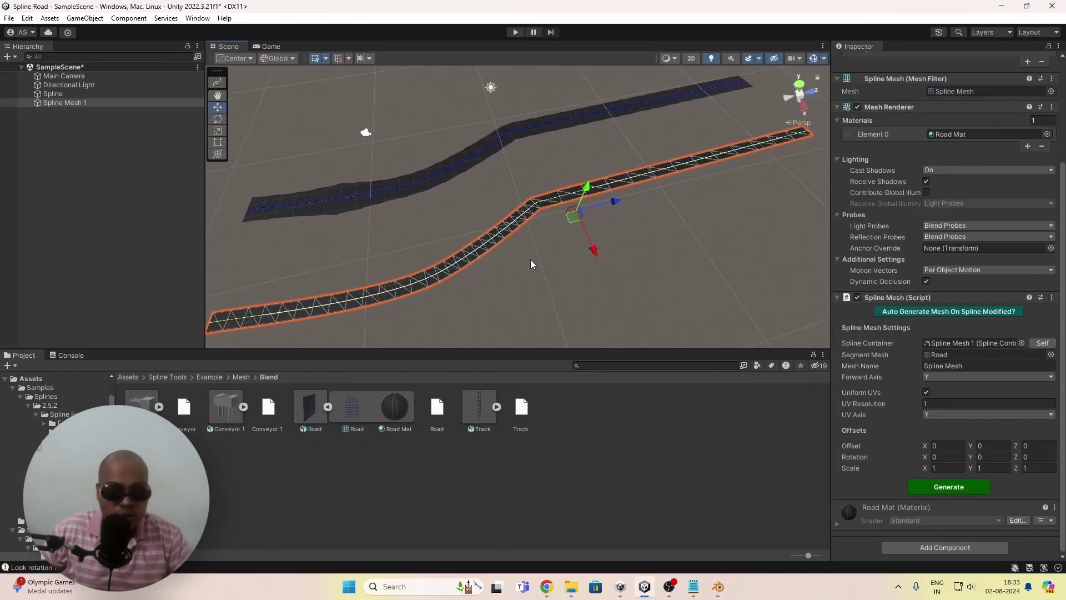
right_click_drag(530, 258, 526, 156)
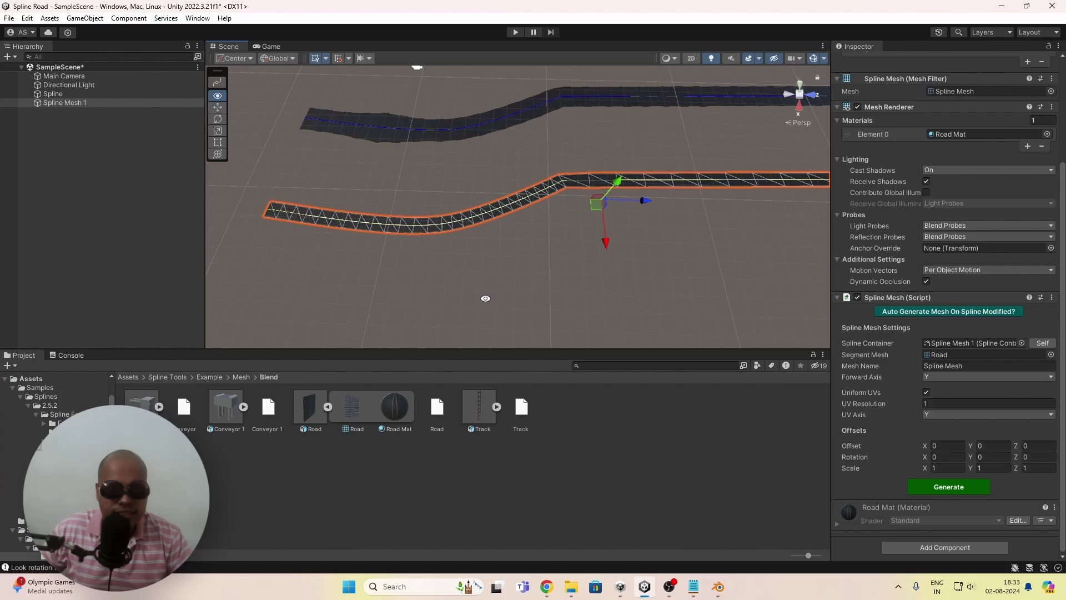
left_click(542, 118)
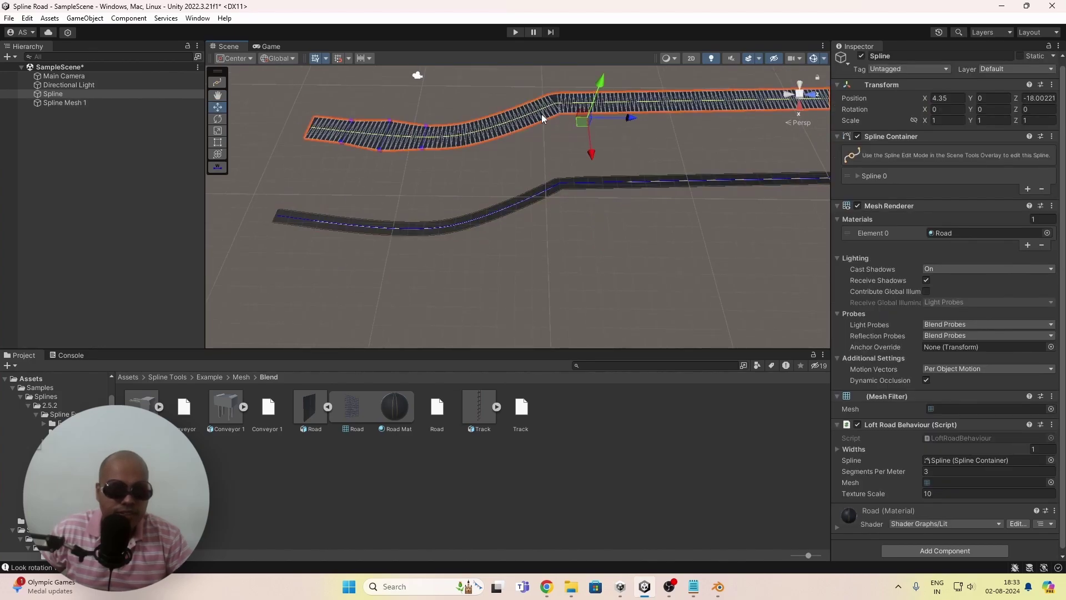
left_click(572, 191, "shift")
key("f")
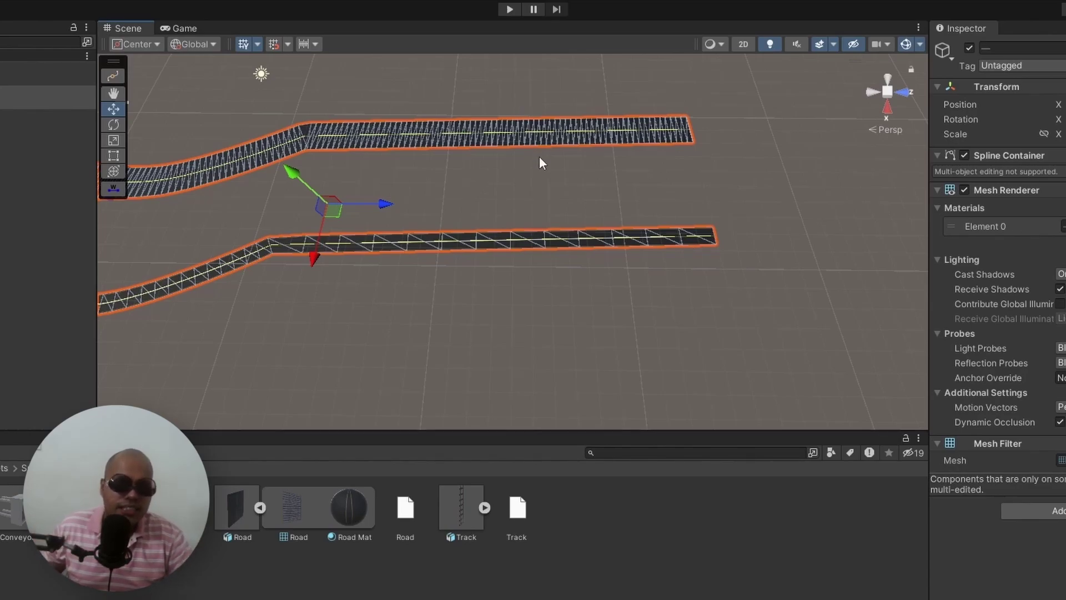
right_click_drag(571, 305, 302, 231)
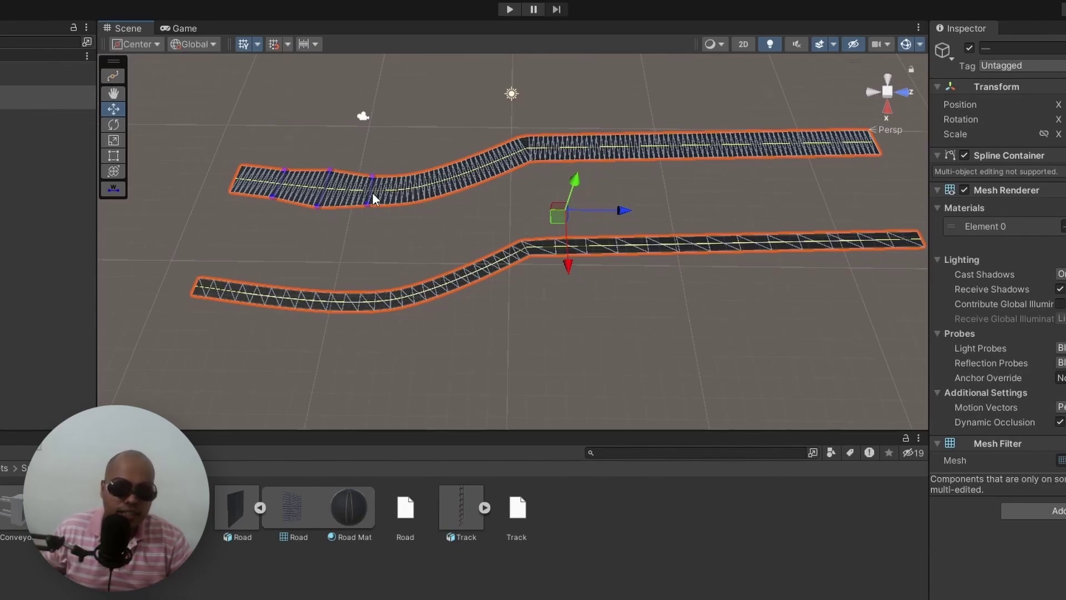
- Select the lower road, set Offset Y to 0.1 and regenerate it
left_click(453, 312)
scroll(958, 500, "down", 5)
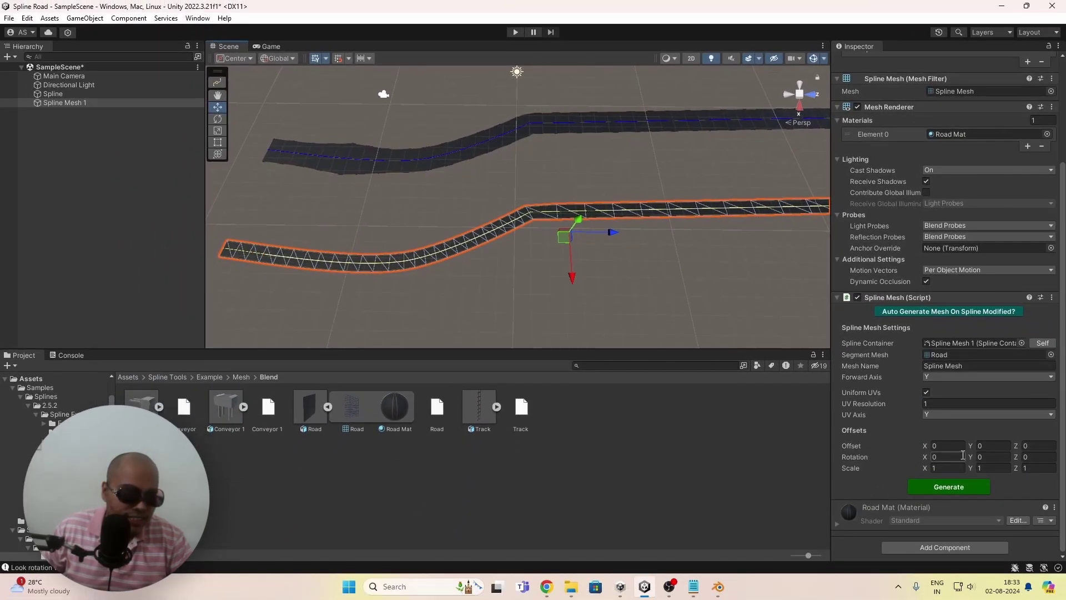
left_click(984, 446)
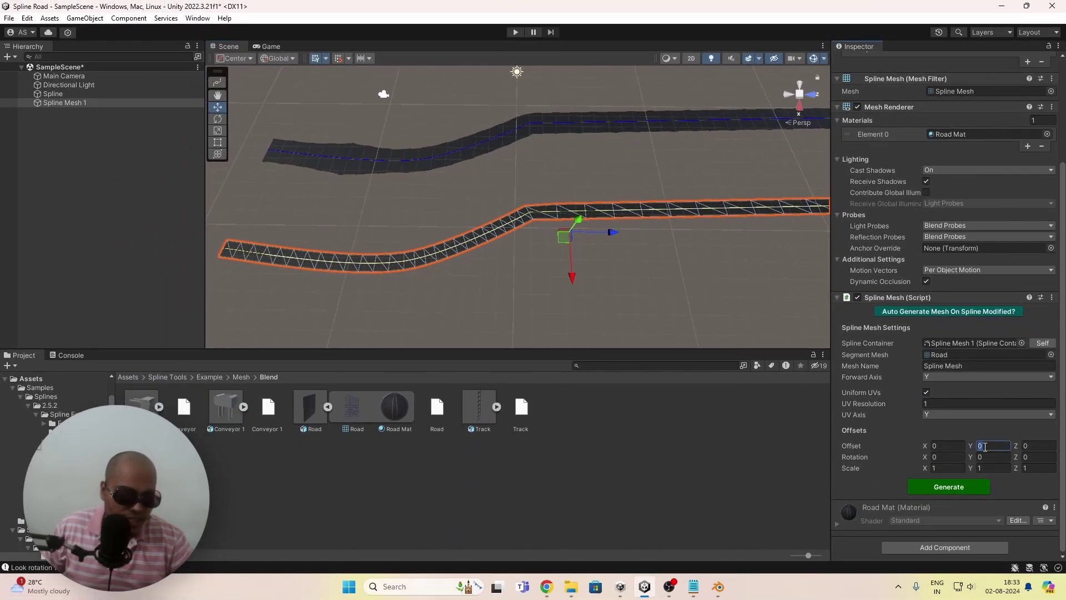
type(".1")
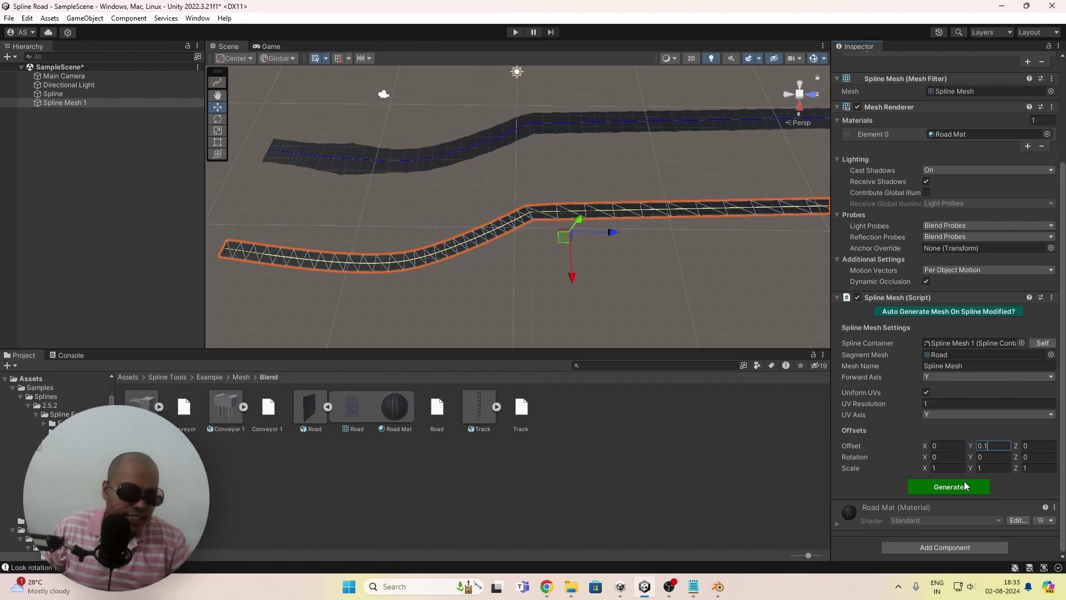
left_click(949, 486)
scroll(547, 217, "up", 2)
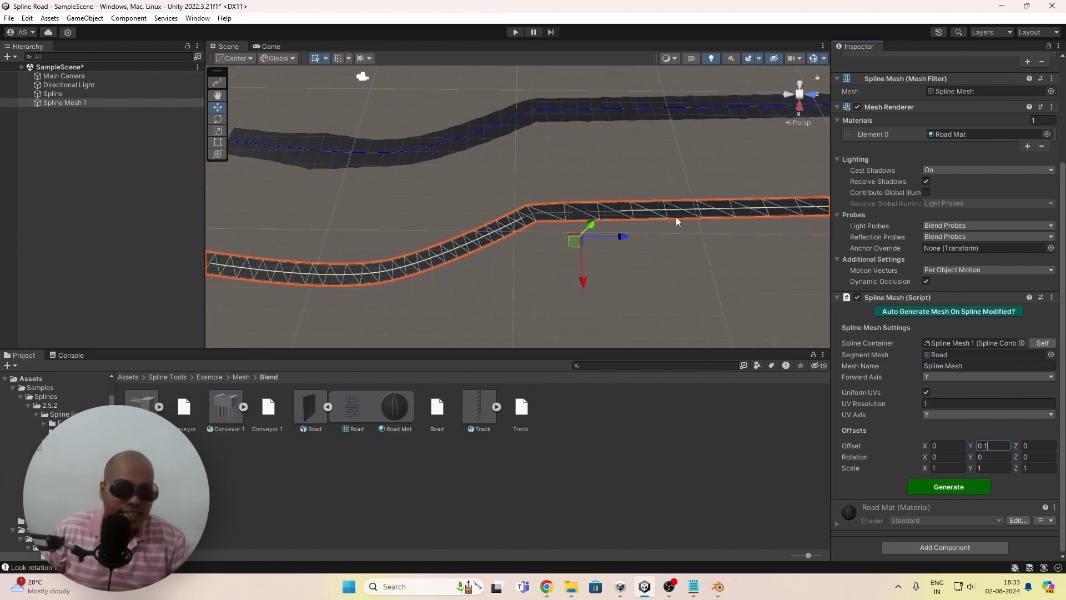
left_click(981, 444)
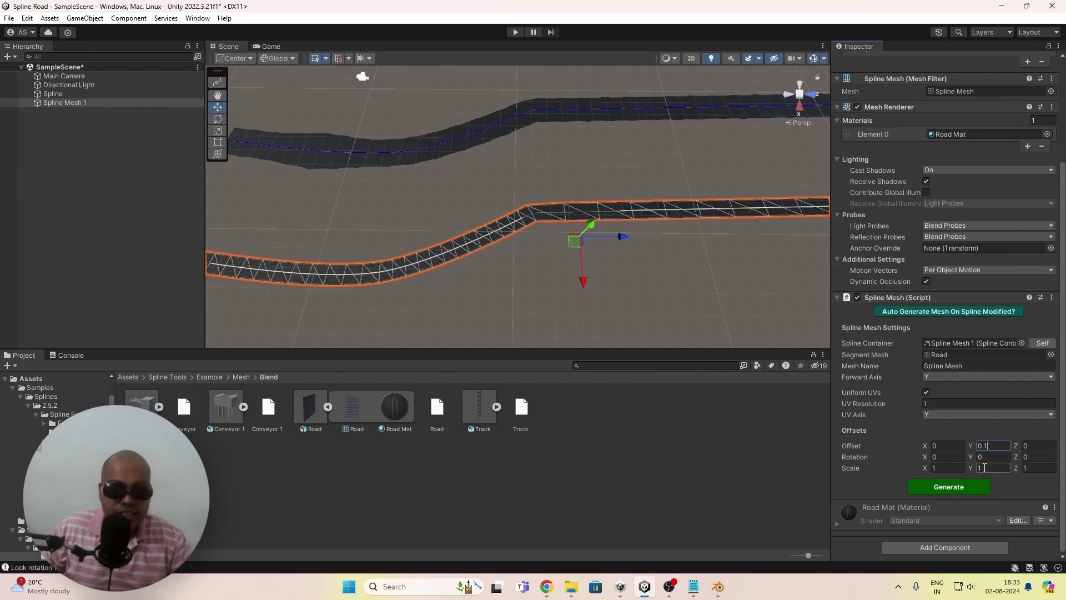
- Set the road's Scale X to 2 to double its width
left_click(934, 468)
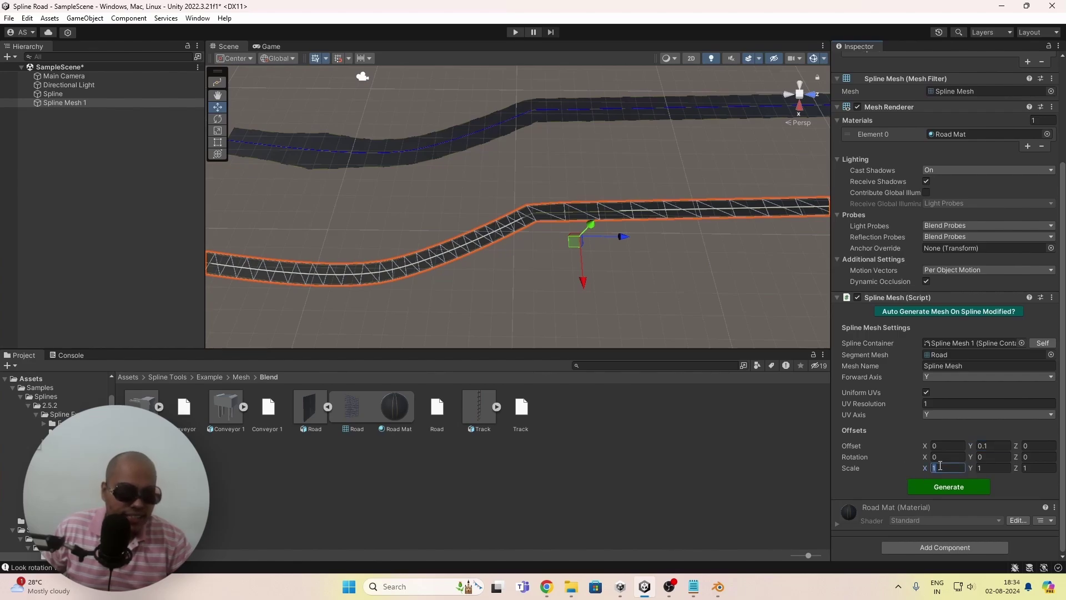
type("2")
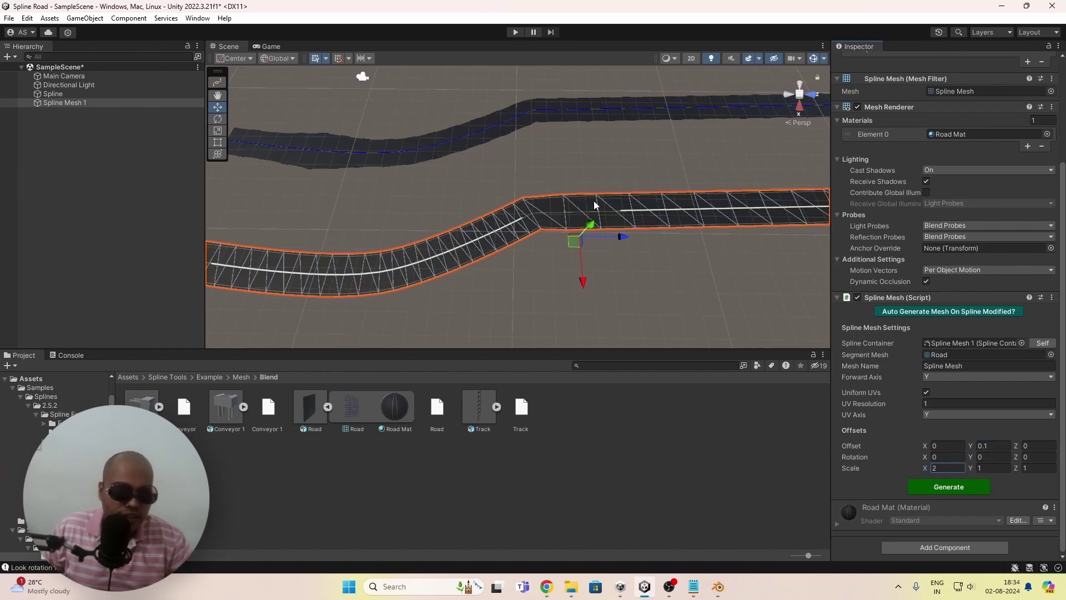
scroll(602, 114, "down", 2)
scroll(572, 229, "down", 1)
scroll(581, 217, "down", 2)
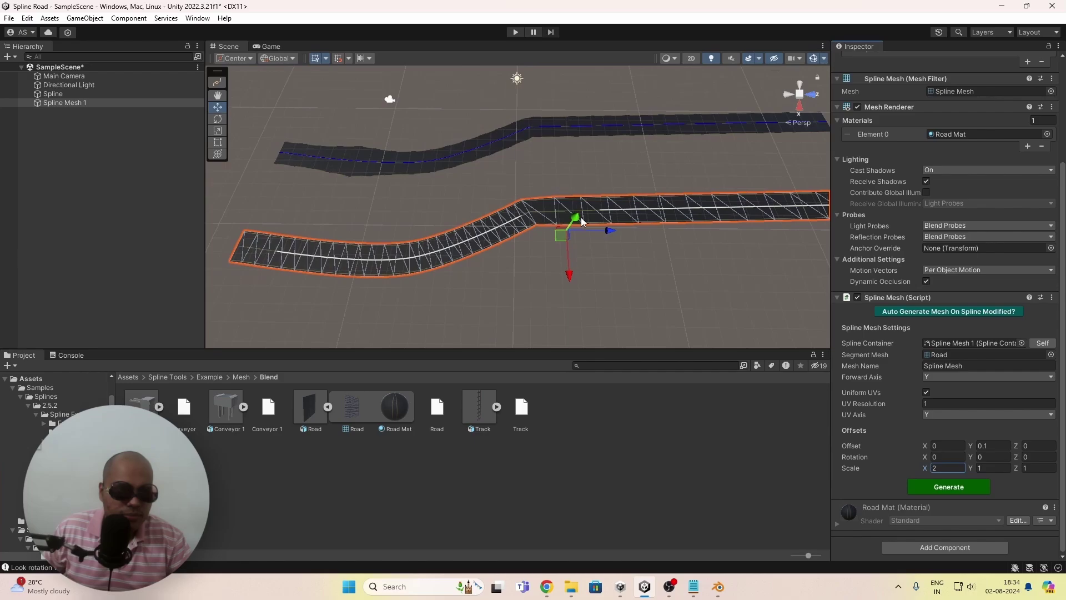
scroll(548, 167, "down", 2)
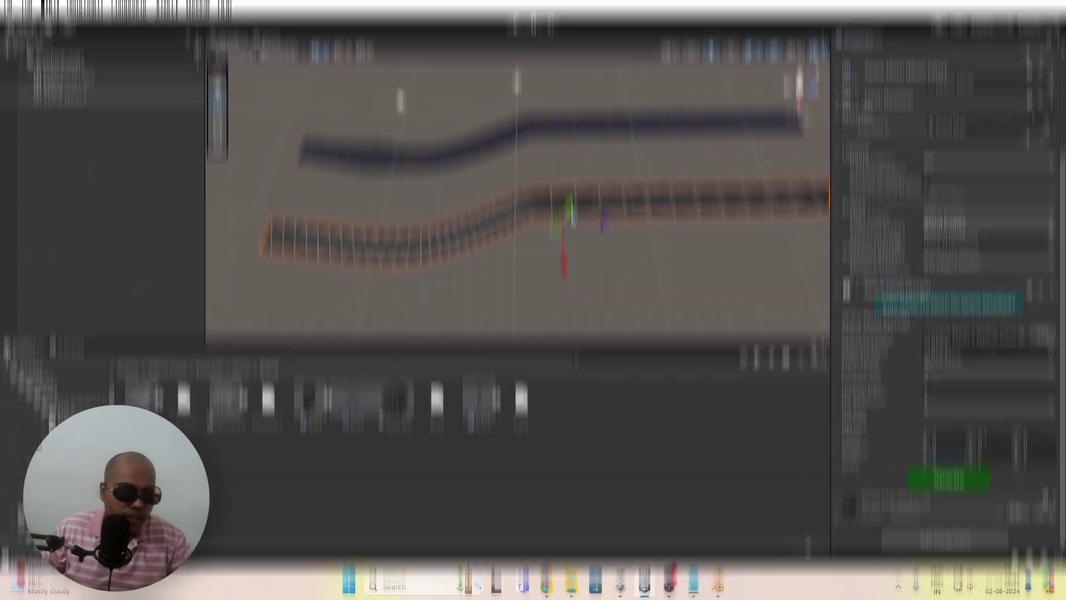
- Set UV Resolution to 10, regenerate, and orbit to inspect the denser dashes
mouse_move(620, 235)
right_mouse_down()
mouse_move(605, 225)
mouse_move(678, 234)
right_mouse_up()
left_click(879, 403)
type("0")
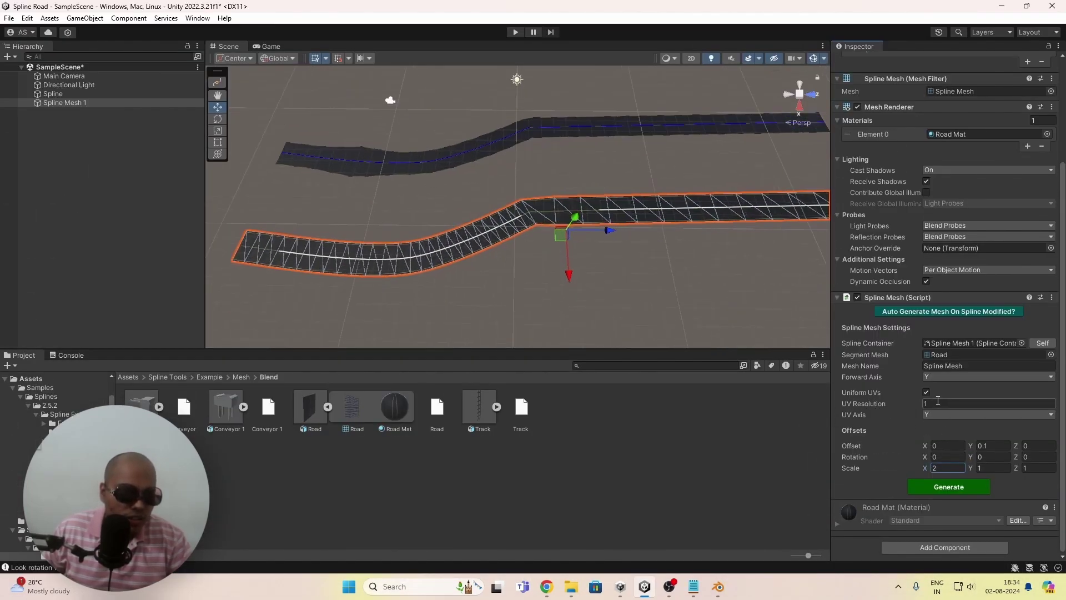
left_click(946, 487)
right_click_drag(626, 293, 621, 261)
right_click_drag(585, 191, 645, 208)
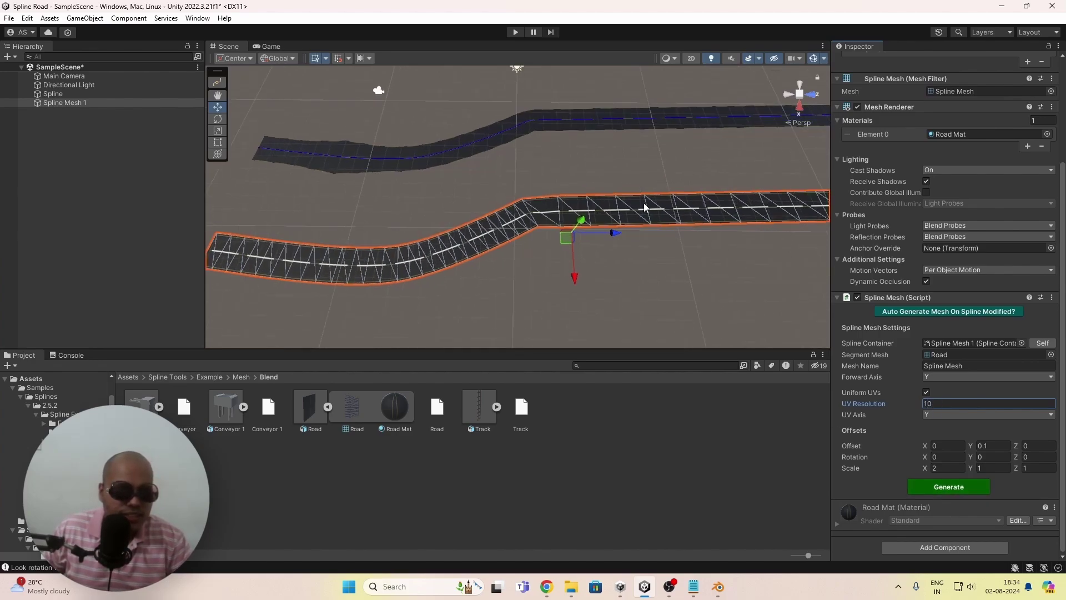
right_click_drag(726, 274, 638, 209)
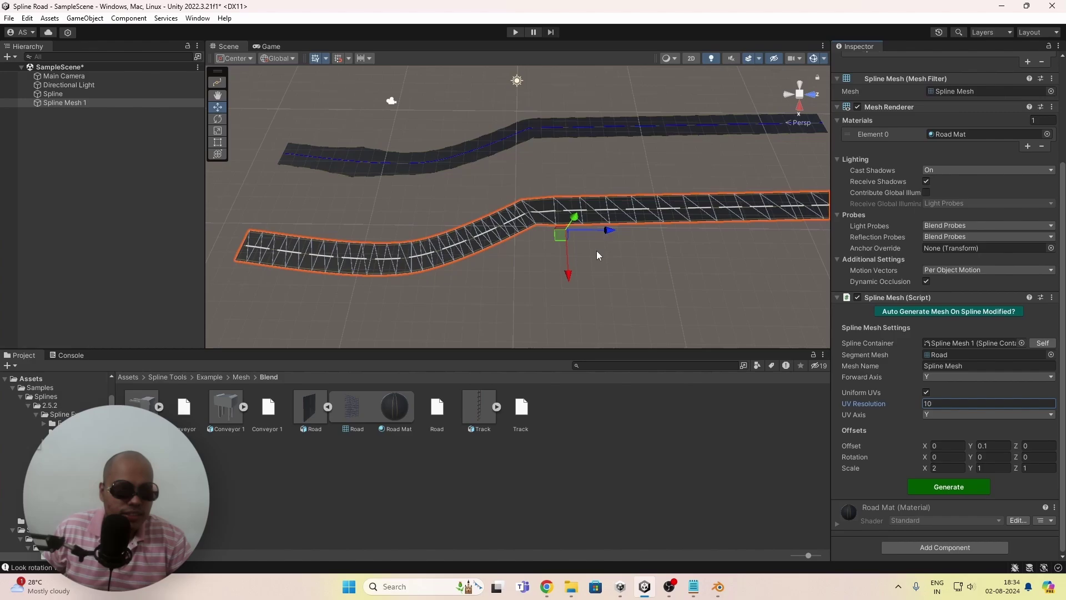
- Turn Uniform UVs off and regenerate to compare the dash pattern
left_click(926, 392)
left_click(949, 487)
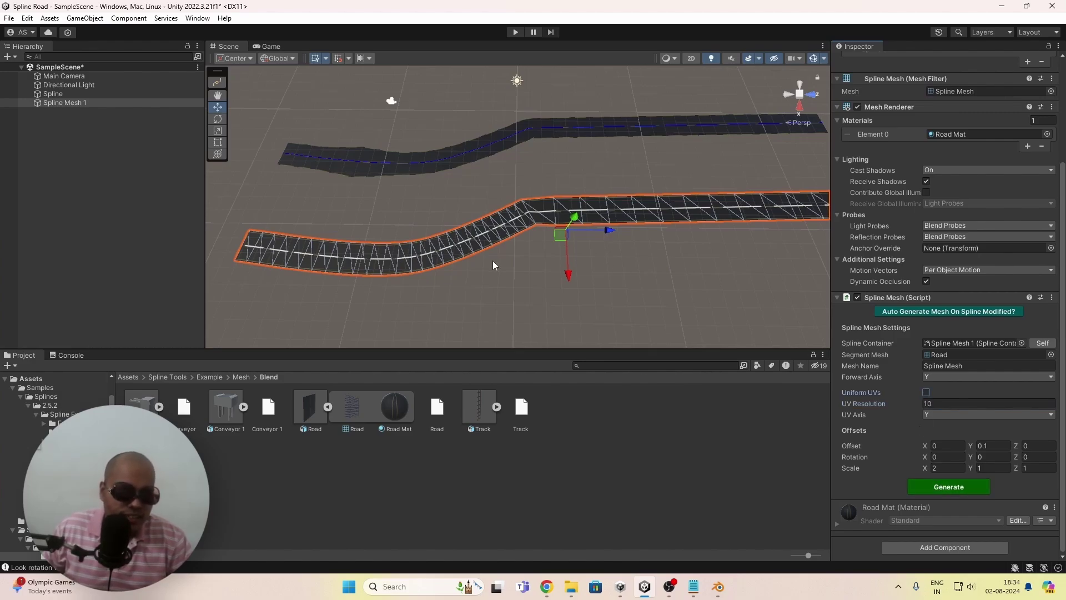
right_click_drag(433, 261, 394, 266)
middle_click_drag(558, 219, 510, 224)
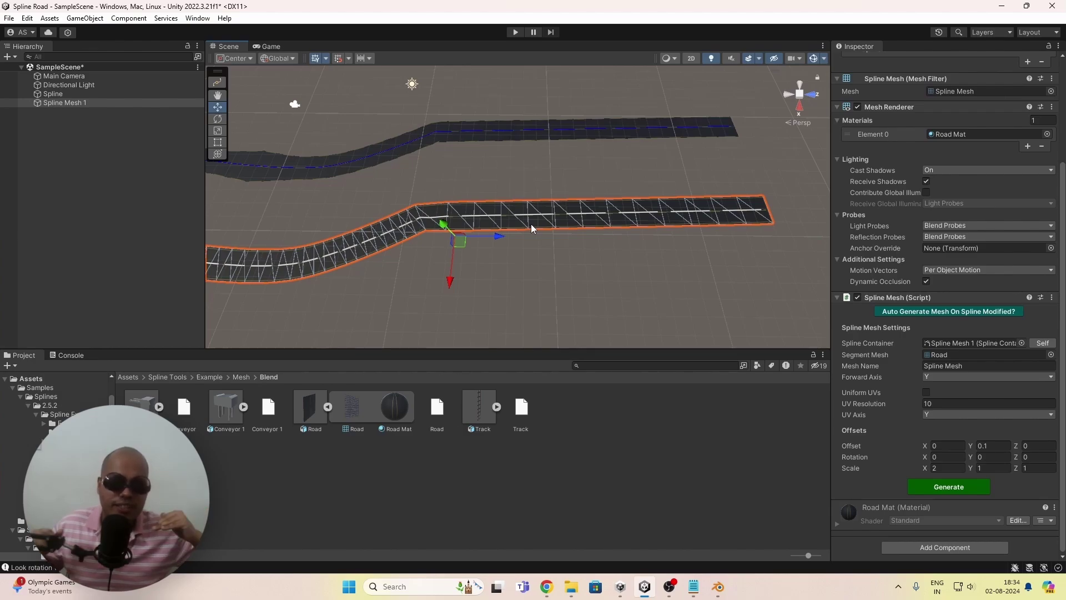
- Turn Uniform UVs back on and drag spline knots to bend the road's end
left_click(926, 392)
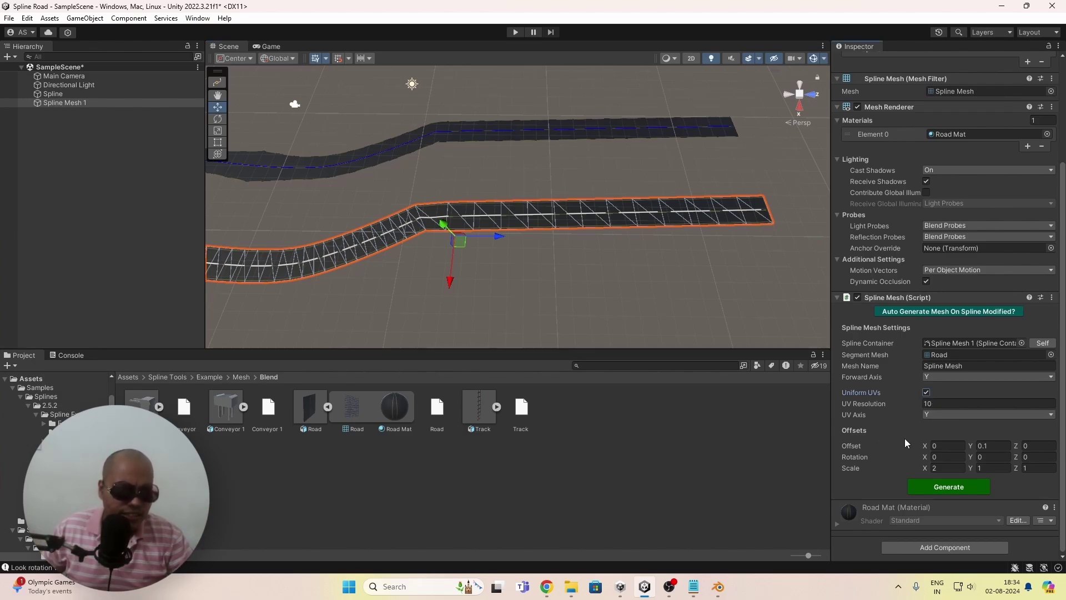
right_click_drag(603, 302, 593, 283)
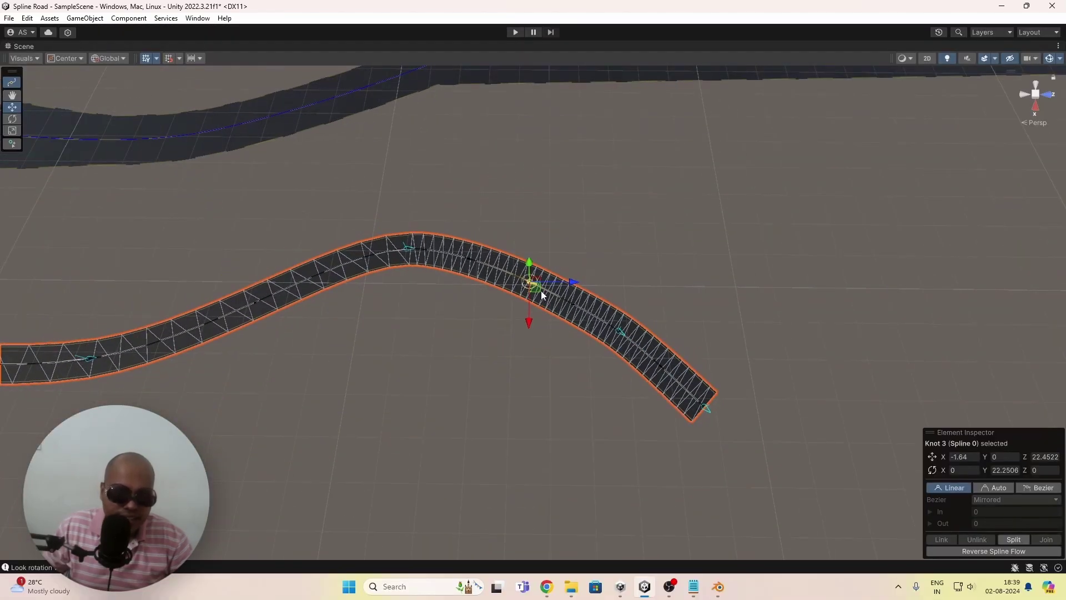
mouse_move(530, 283)
left_mouse_down()
mouse_move(463, 266)
mouse_move(481, 264)
left_mouse_up()
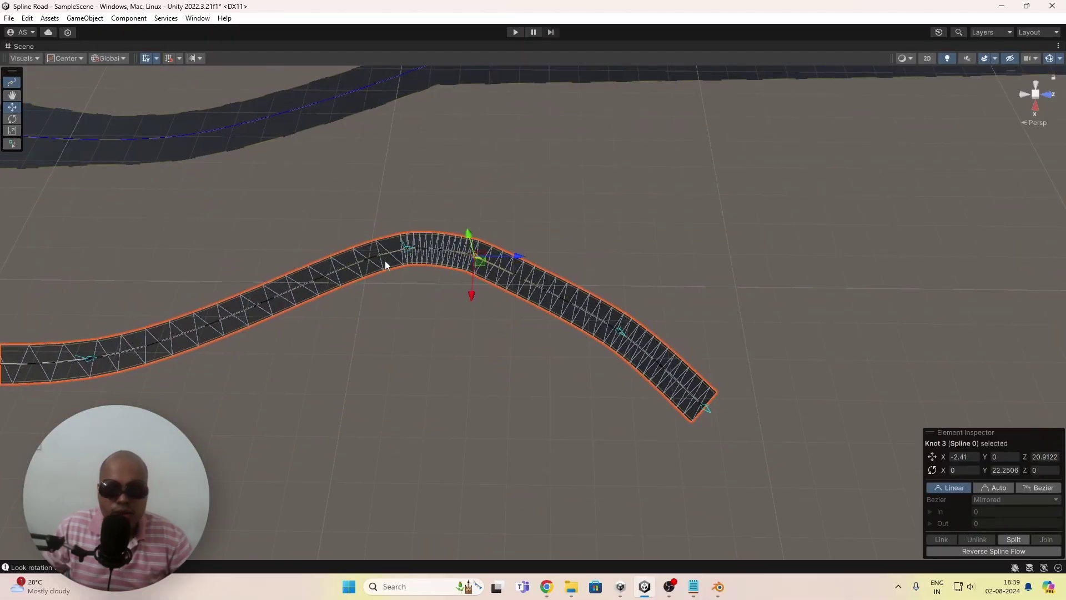
left_click(622, 335)
scroll(625, 344, "down", 3)
mouse_move(590, 338)
left_mouse_down()
mouse_move(624, 386)
mouse_move(839, 389)
left_mouse_up()
- Select the knot at the sharp bend and set its tangent mode to Auto
left_click(662, 389)
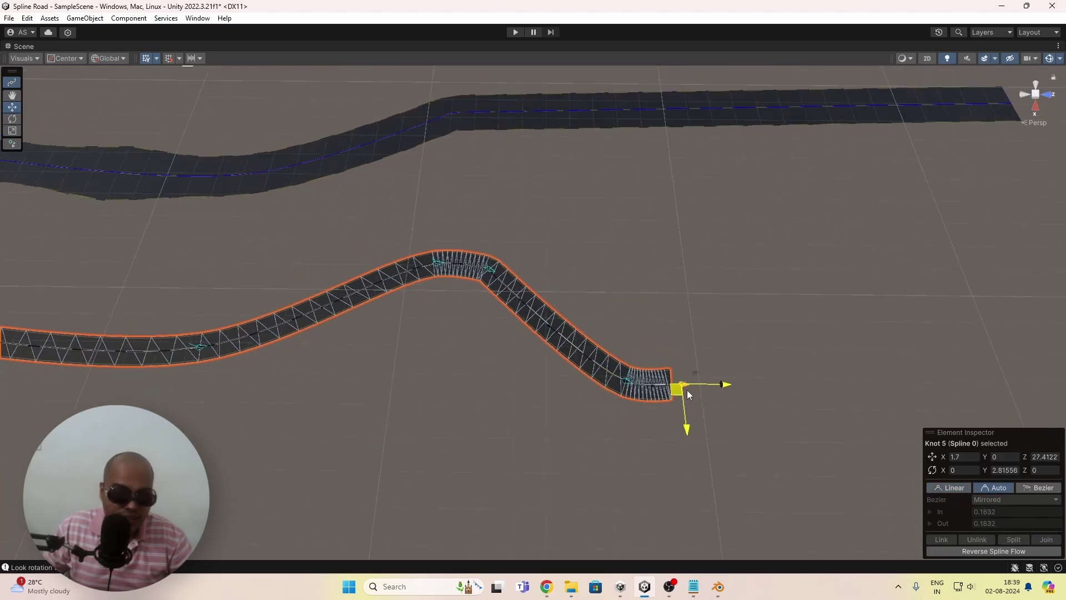
scroll(492, 289, "up", 3)
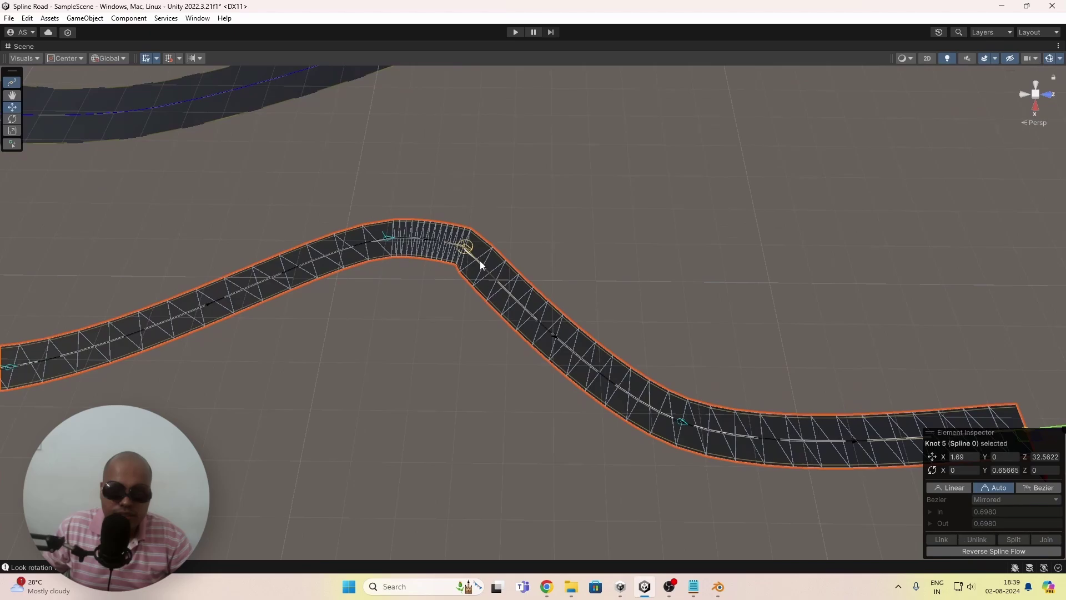
left_click(469, 254)
left_click(994, 488)
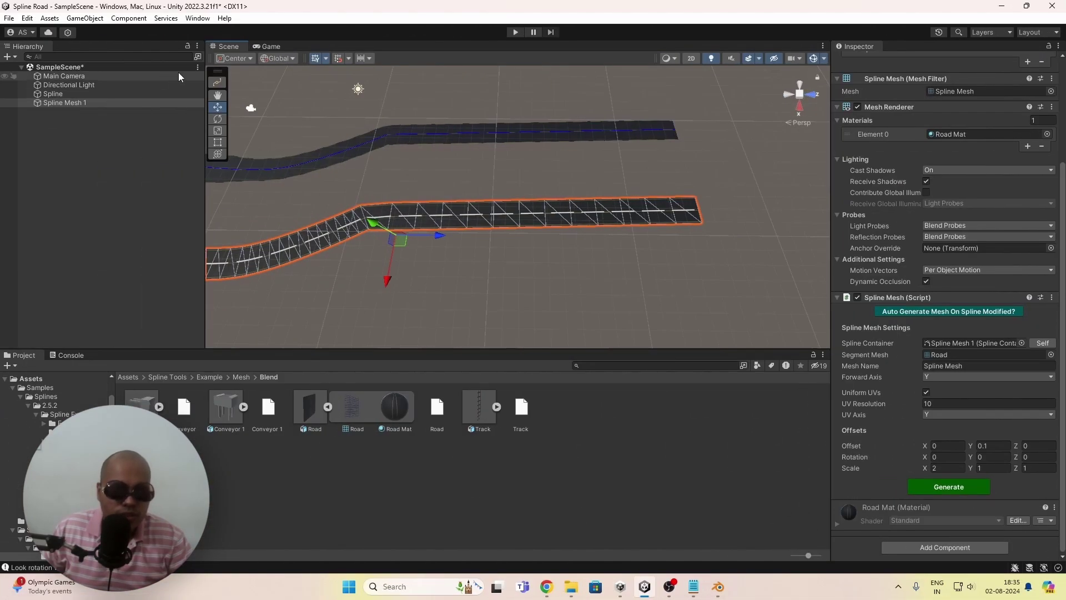
- Set Knot 2's tangents to Auto and pull the road's end knot downward
left_click(216, 86)
left_click(362, 221)
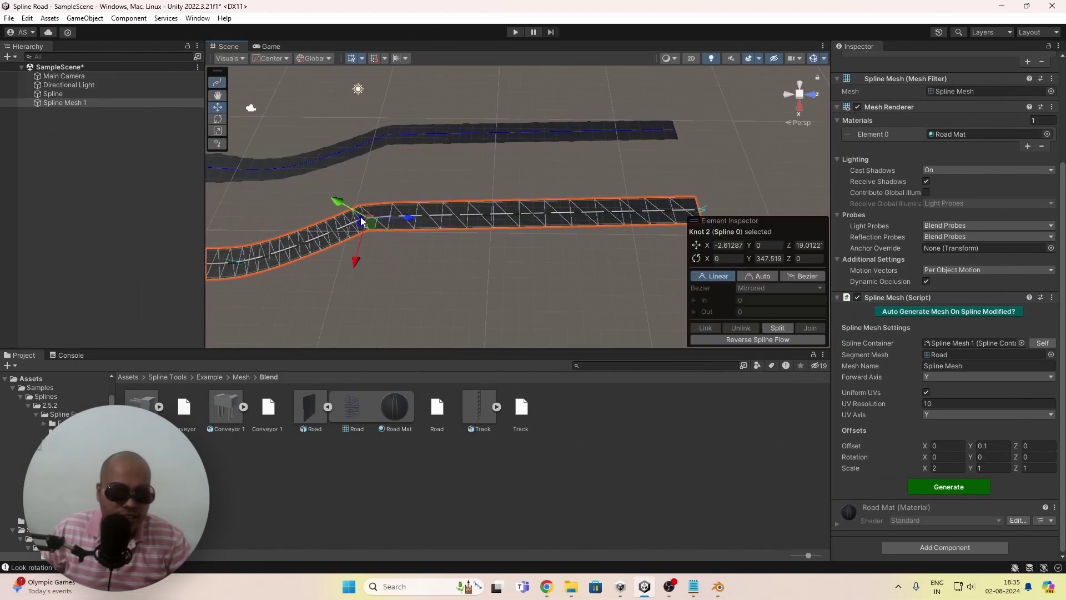
left_click(762, 277)
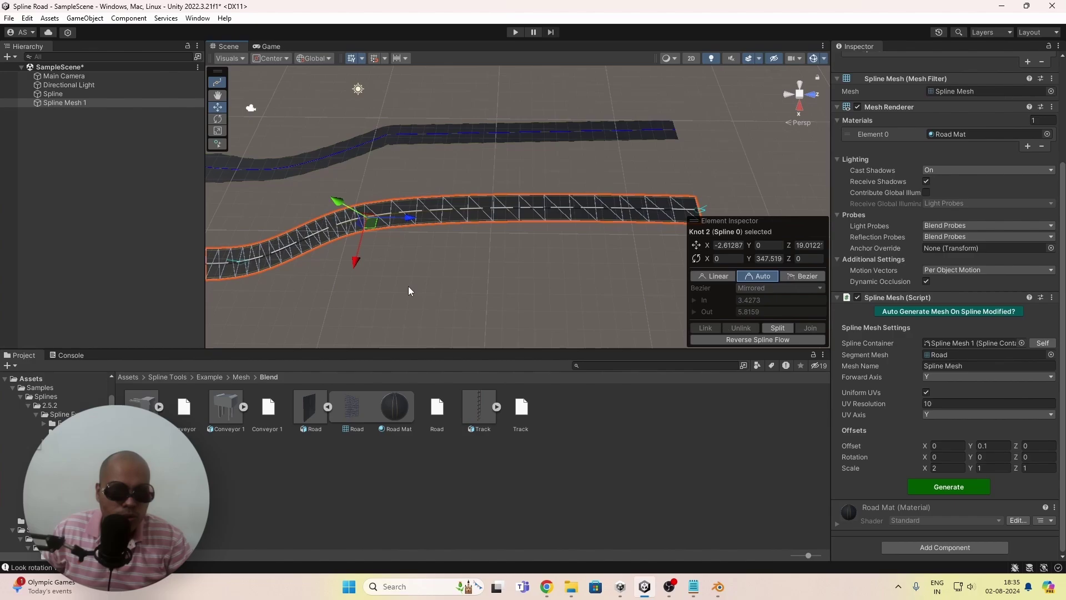
right_click_drag(408, 286, 363, 253)
middle_click_drag(465, 257, 356, 261)
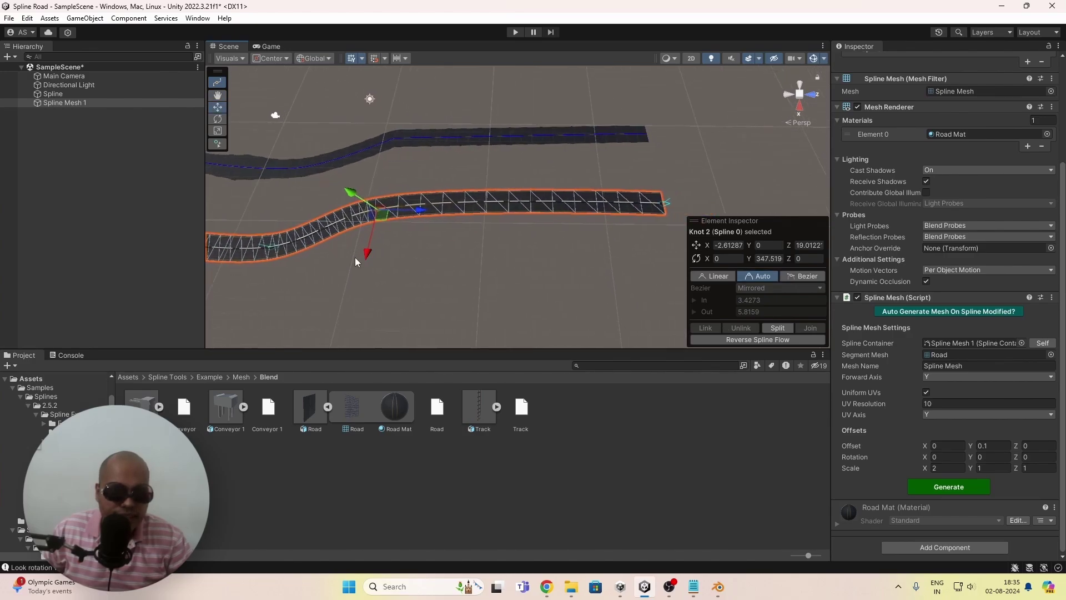
middle_click_drag(625, 221, 561, 219)
mouse_move(602, 201)
left_mouse_down()
mouse_move(615, 262)
mouse_move(534, 230)
left_mouse_up()
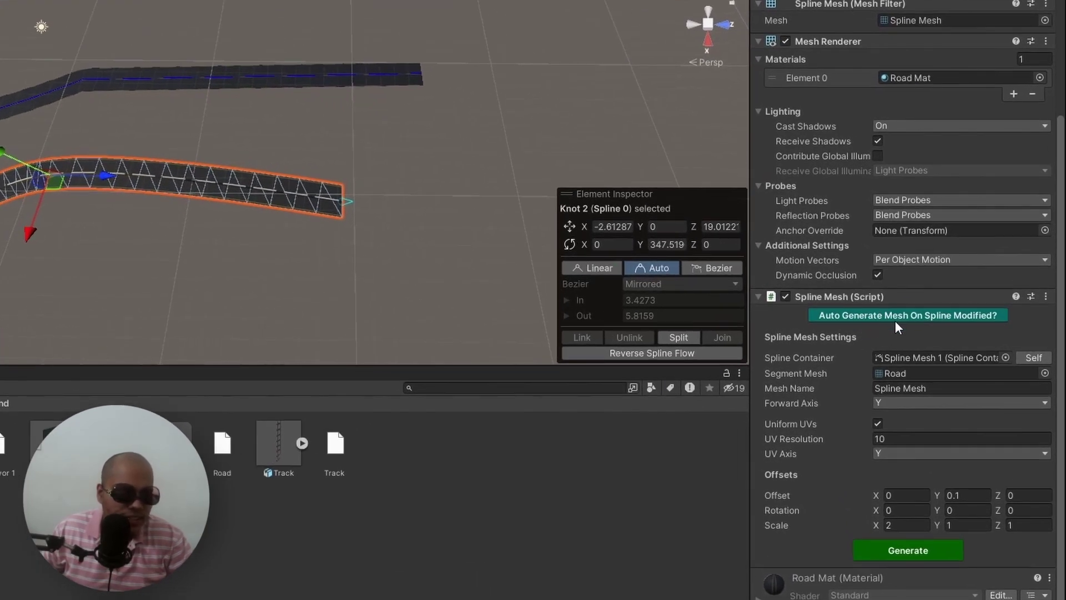
- Turn off Auto Generate, move the end knot further down and regenerate the road
left_click(896, 321)
left_click(344, 201)
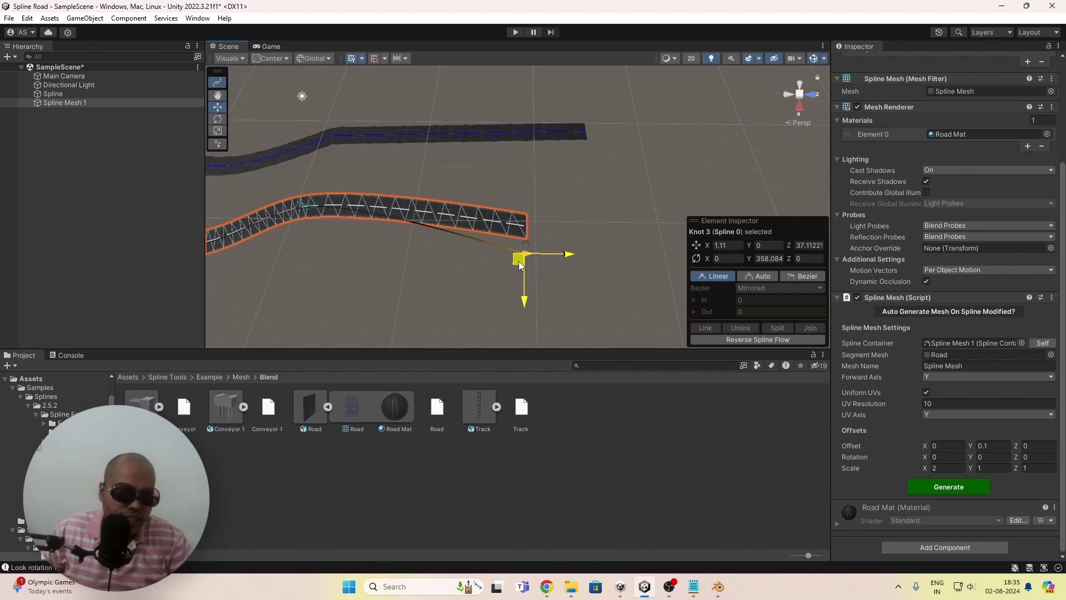
left_click_drag(527, 228, 514, 303)
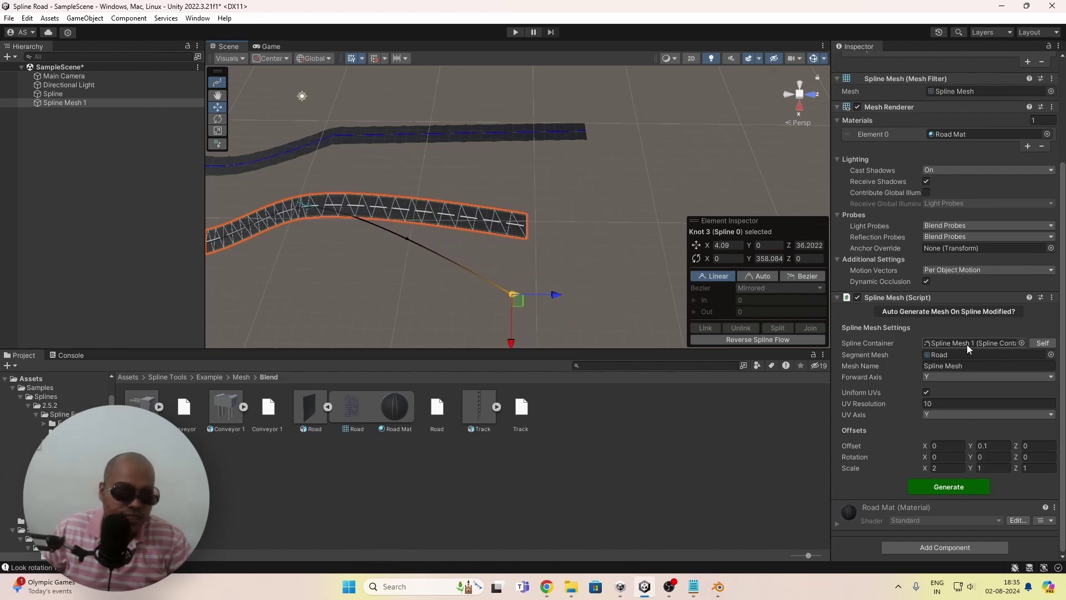
left_click(916, 483)
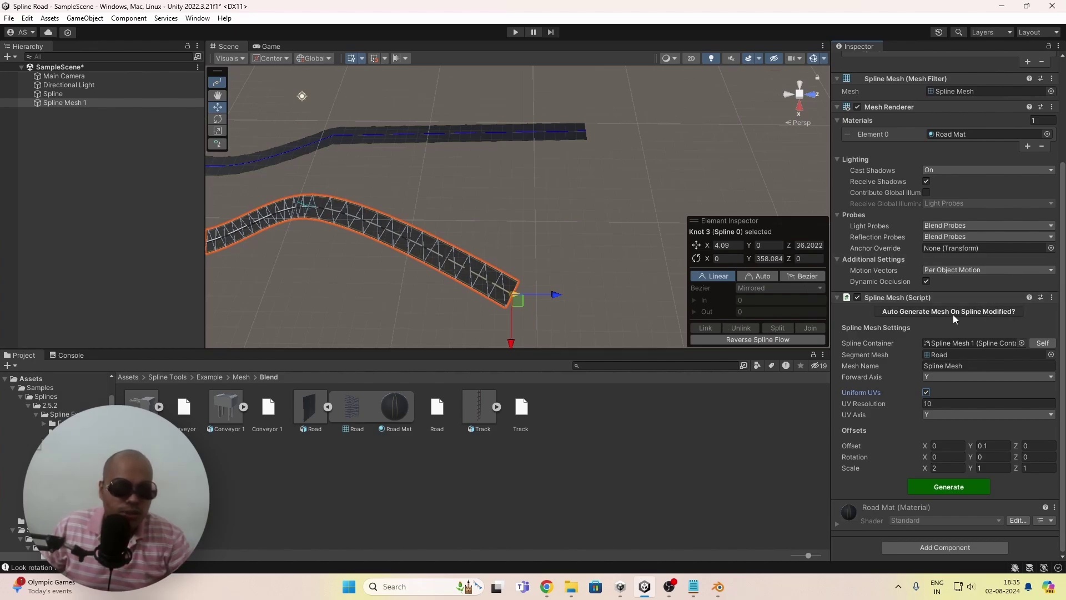
mouse_move(433, 191)
right_mouse_down()
mouse_move(495, 185)
mouse_move(360, 160)
right_mouse_up()
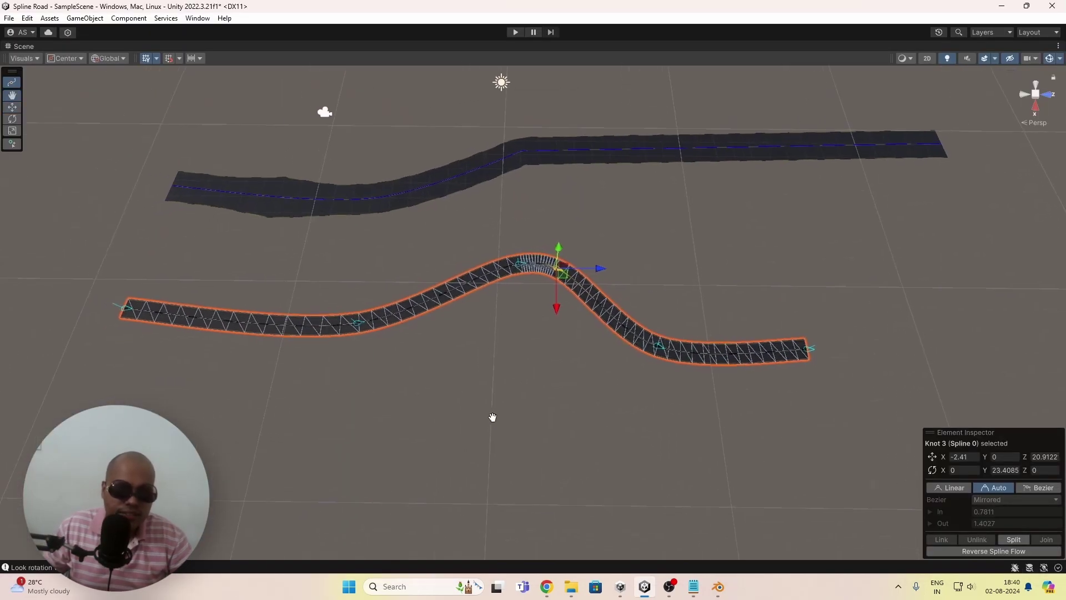
left_click(402, 394)
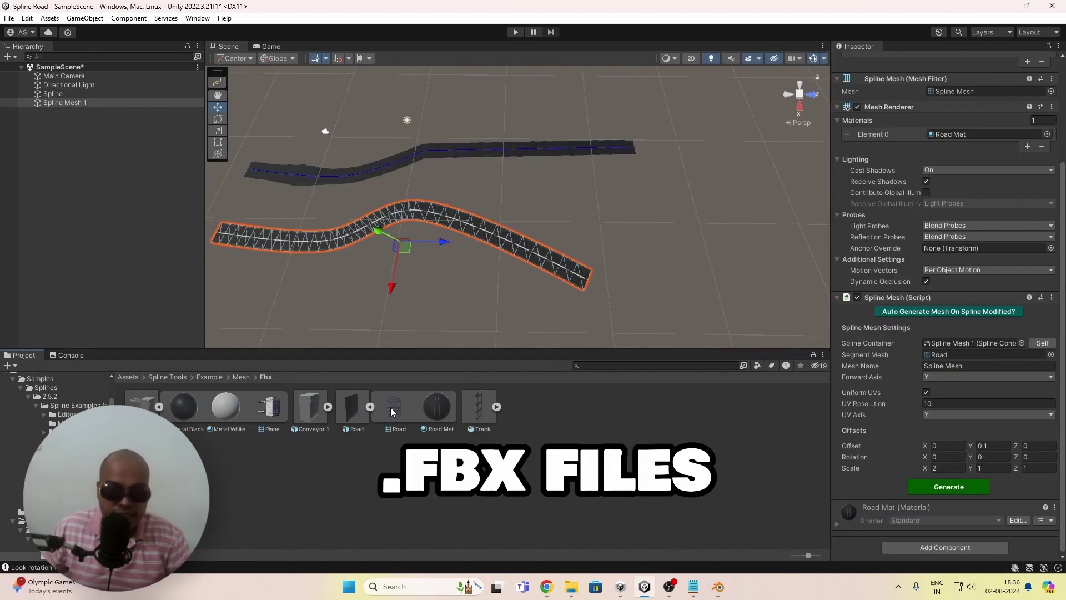
- Use the FBX Road mesh as segment mesh and generate it at scale 100, 100, 100
left_click_drag(394, 408, 964, 353)
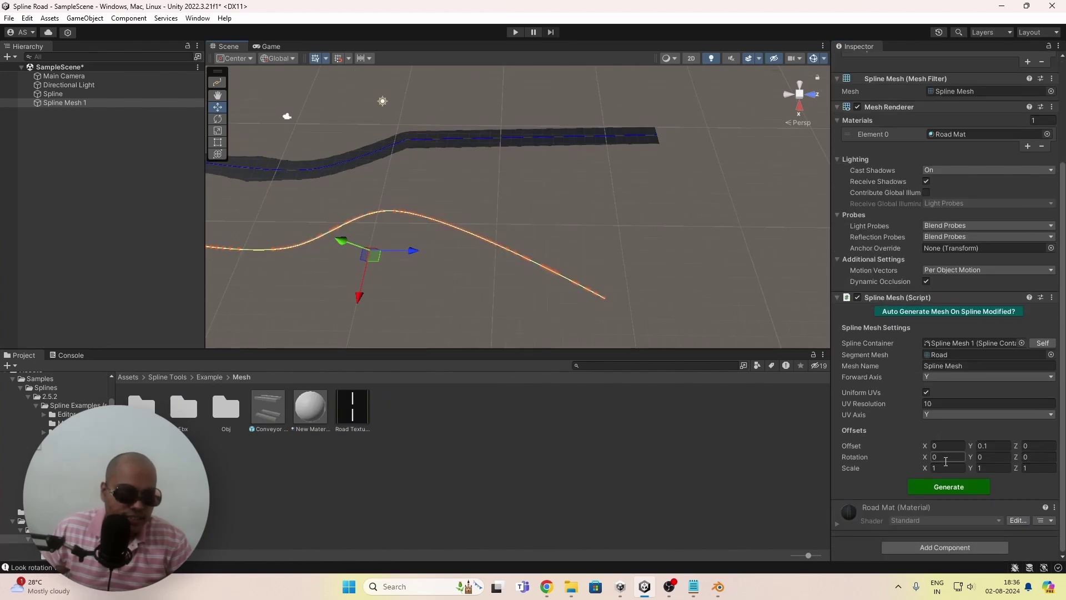
key("Left")
key("Left")
key("Left")
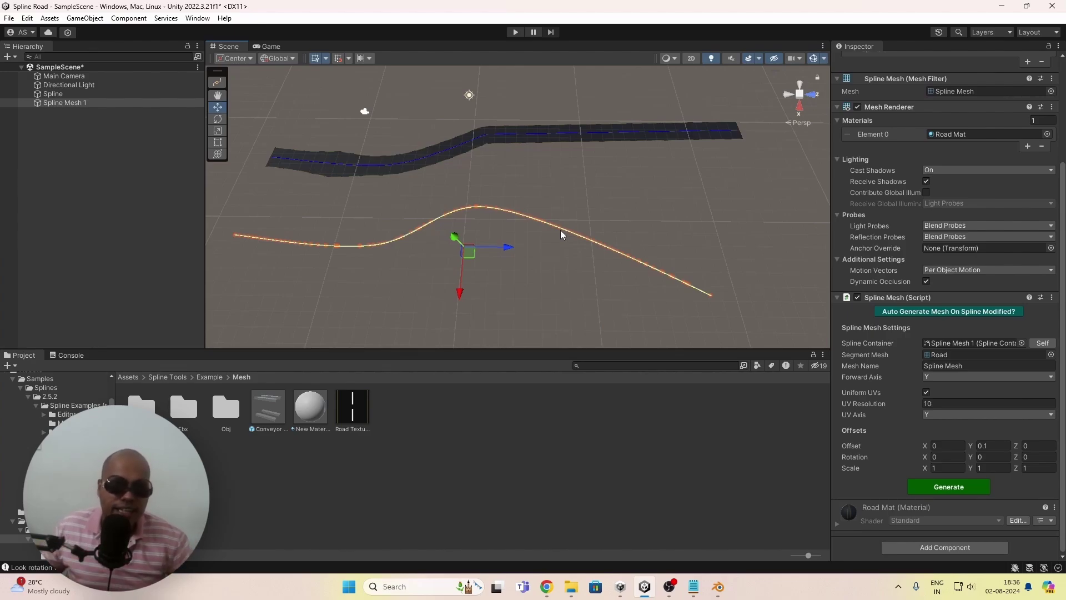
double_click(942, 469)
type("100")
key("Tab")
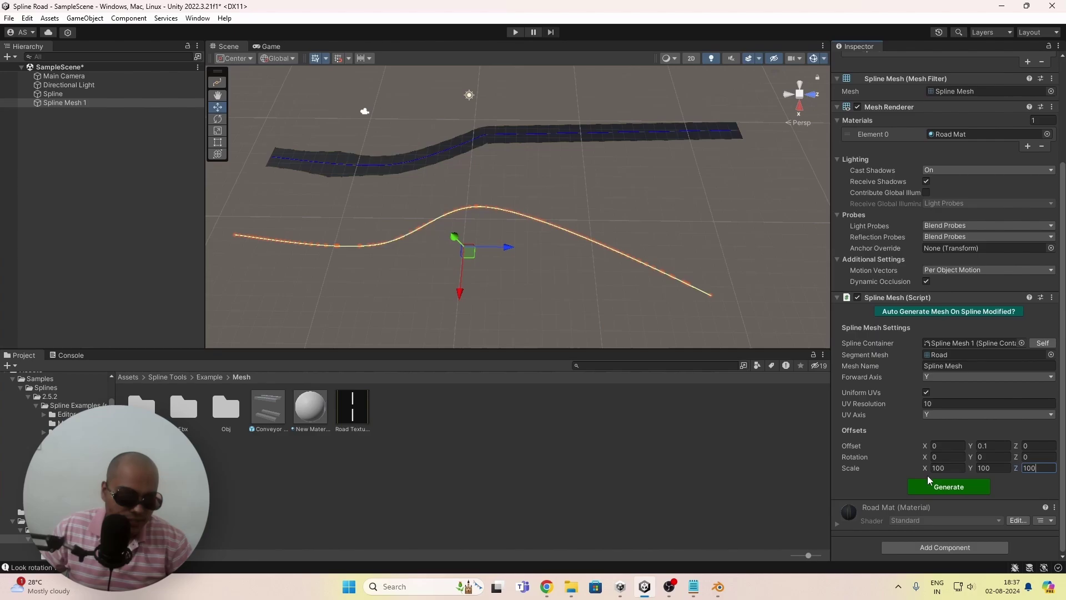
type("100")
key("Tab")
type("100")
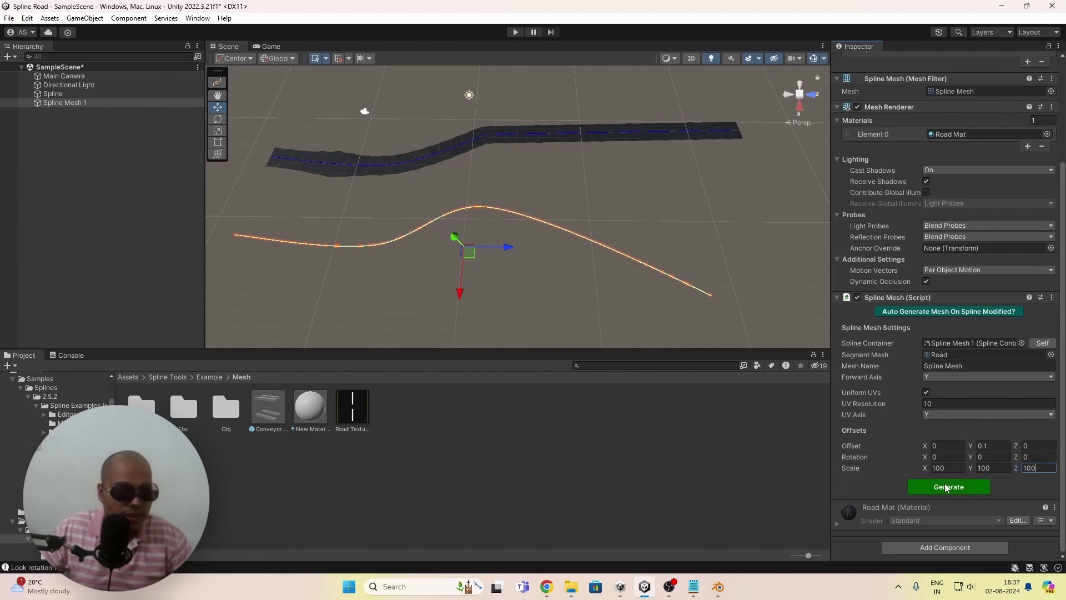
left_click(948, 486)
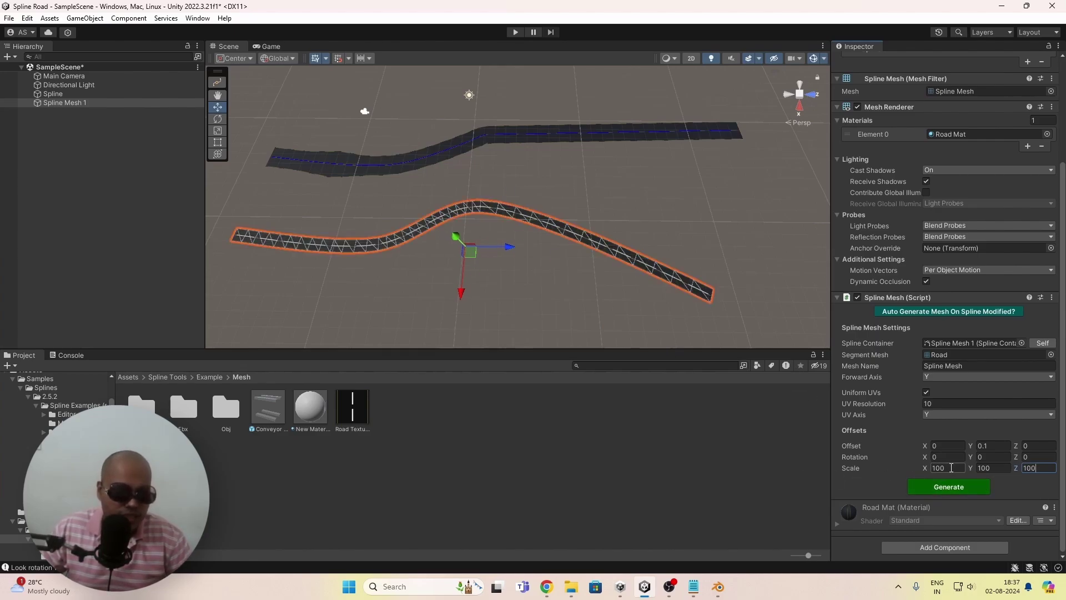
- Widen the road to X scale 200, raise its Y offset and regenerate
left_click(950, 467)
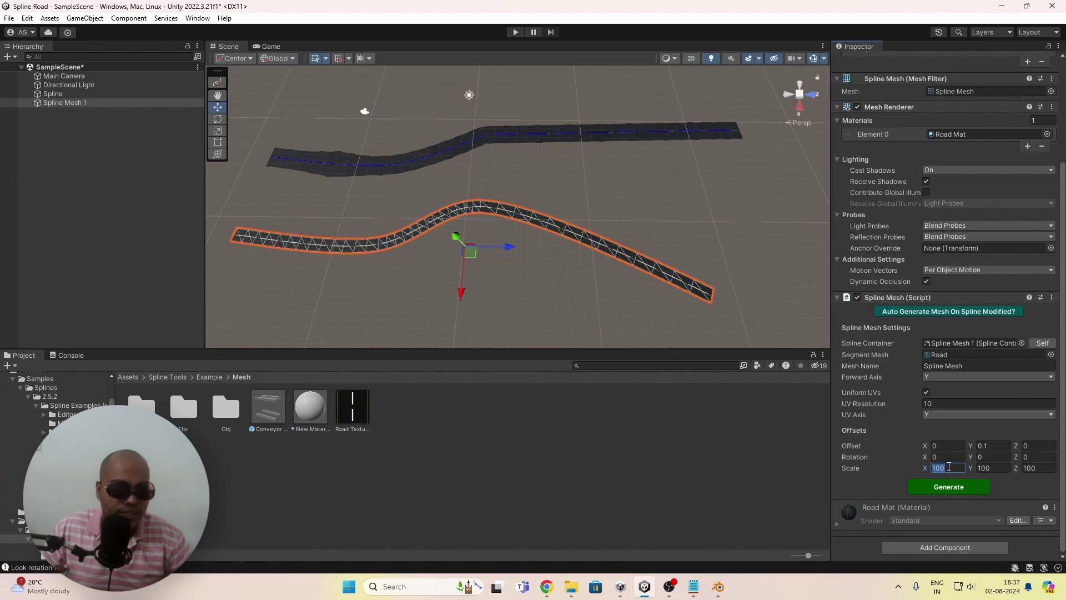
type("200")
left_click(944, 487)
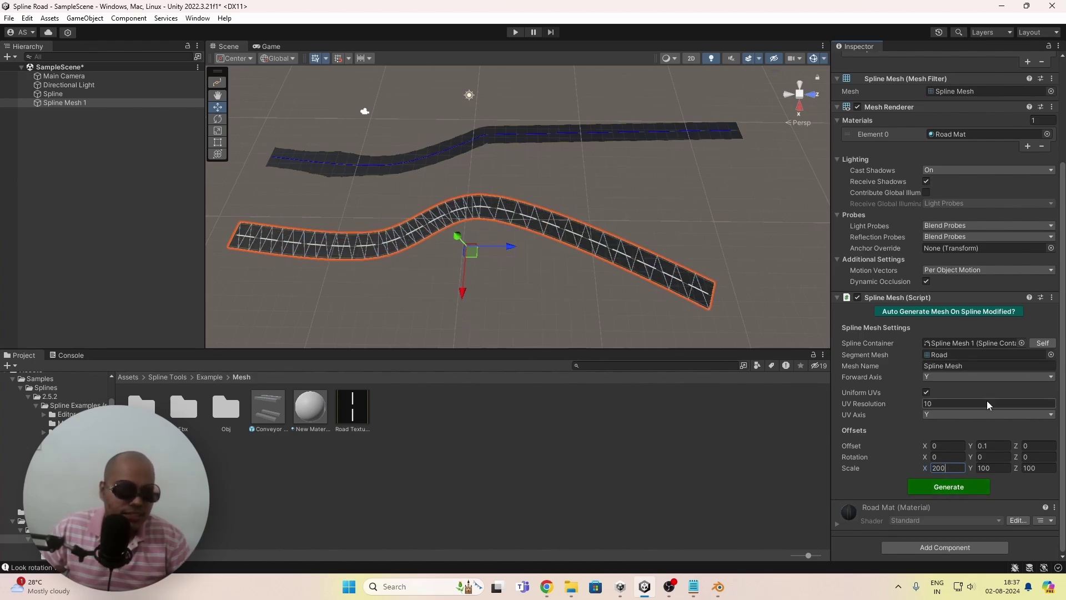
scroll(988, 222, "up", 5)
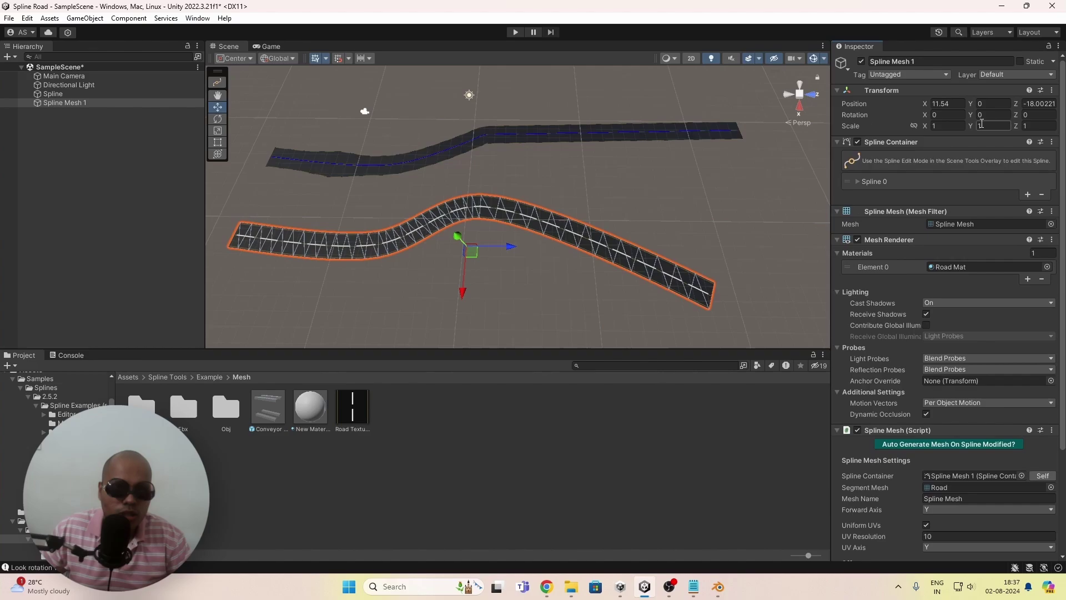
scroll(1033, 166, "down", 5)
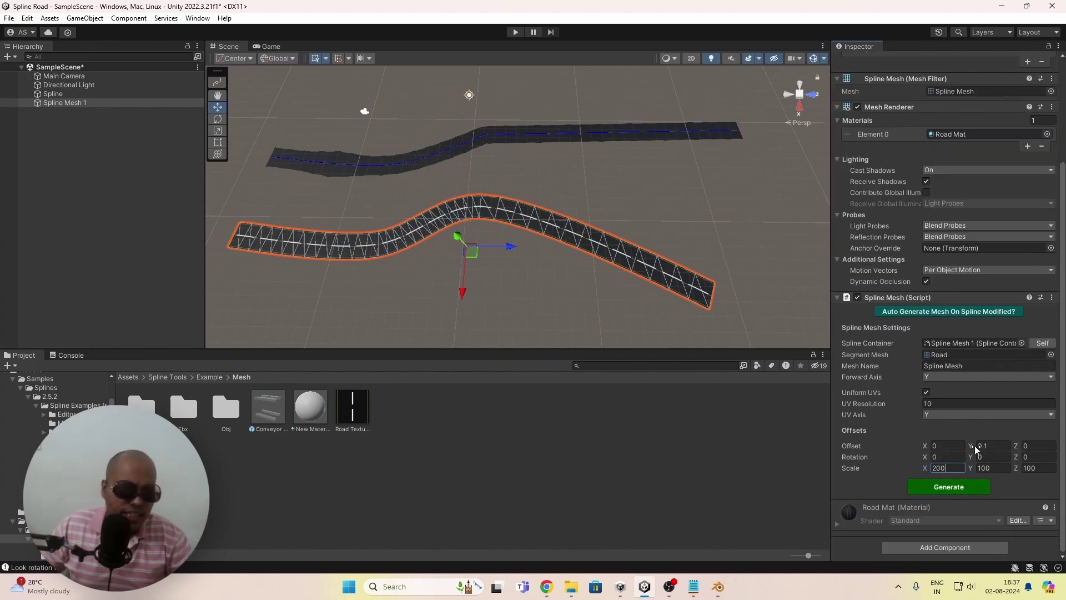
left_click_drag(973, 449, 981, 448)
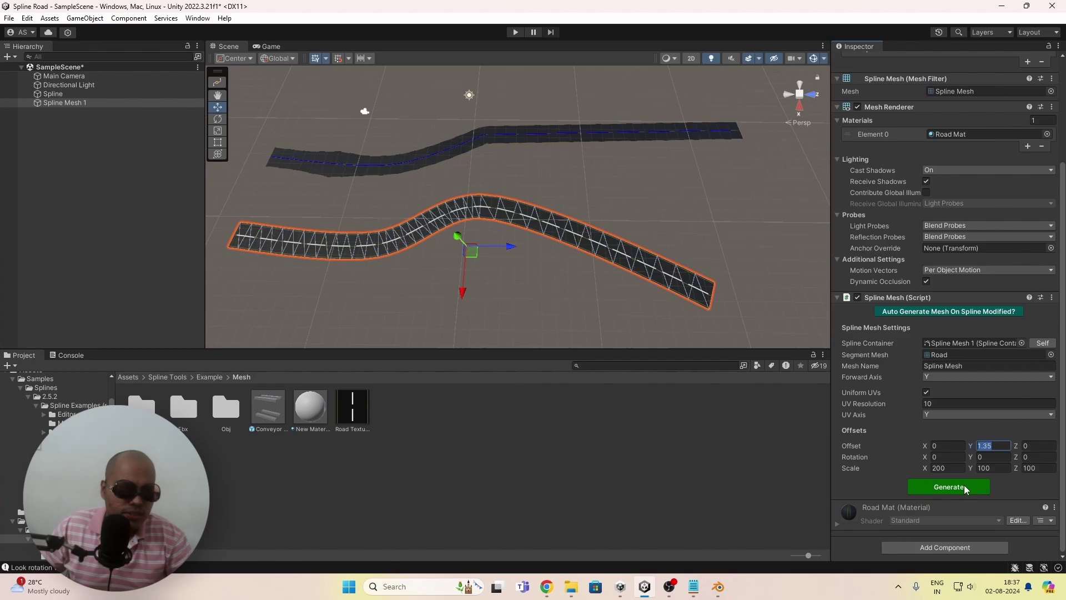
left_click(947, 486)
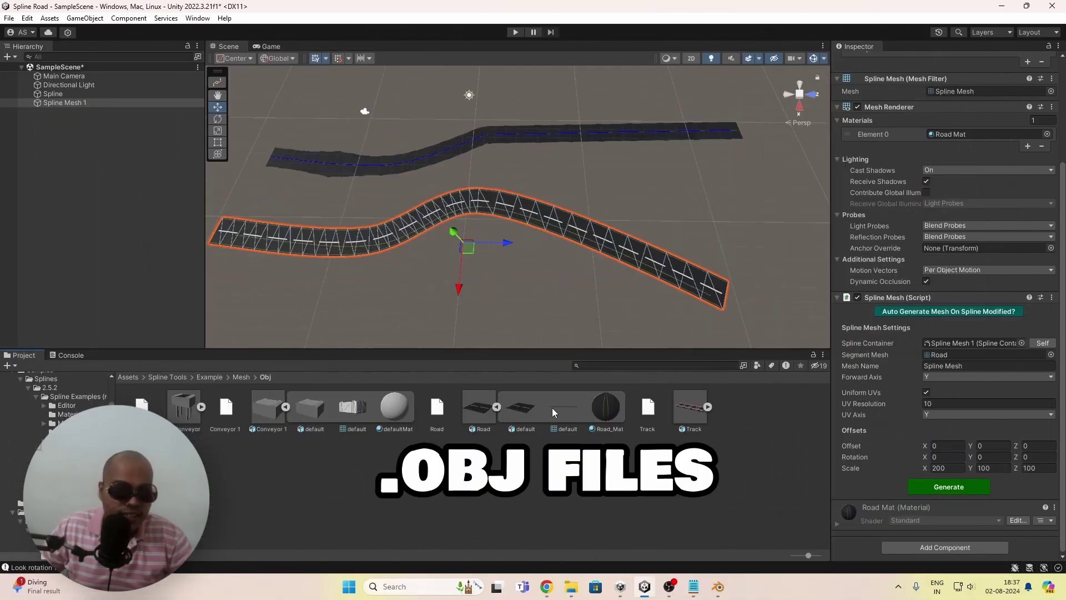
- Use the OBJ default mesh as segment mesh and regenerate it at scale 1, 1, 1
left_click_drag(552, 407, 954, 355)
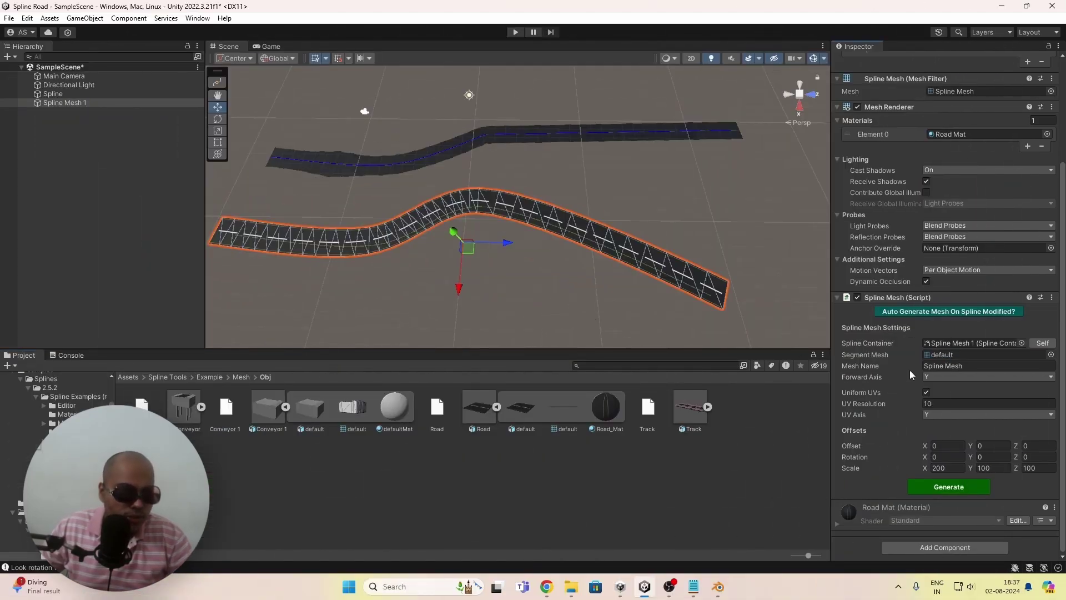
left_click(942, 467)
type("1")
key("Tab")
type("1")
key("Tab")
type("1")
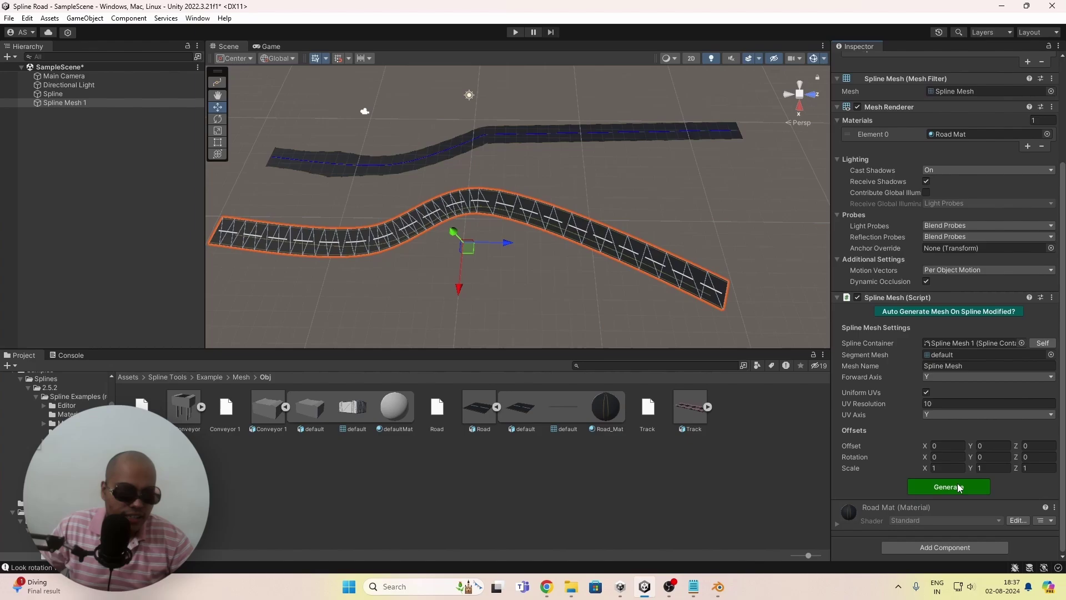
left_click(959, 487)
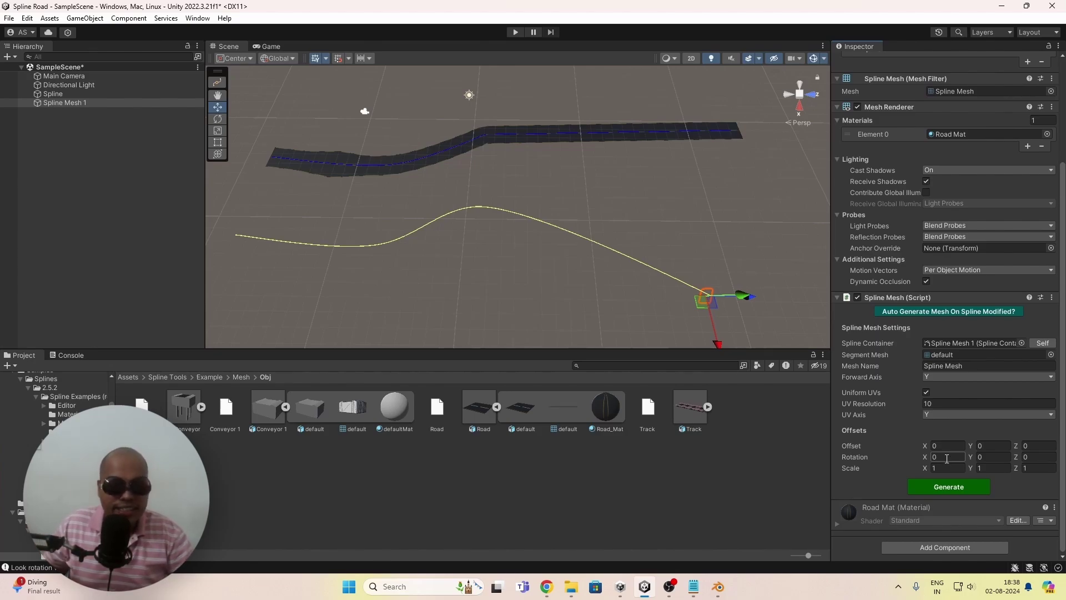
- Set Rotation X to 90 and regenerate so the road lies flat along the spline
left_click(944, 458)
type("90")
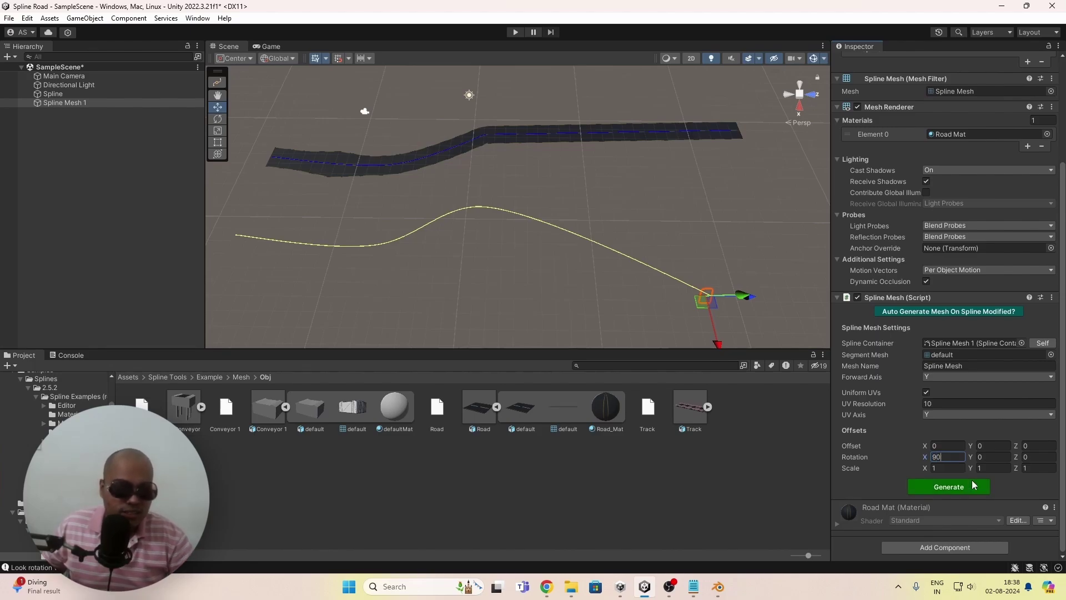
left_click(949, 486)
scroll(428, 218, "up", 1)
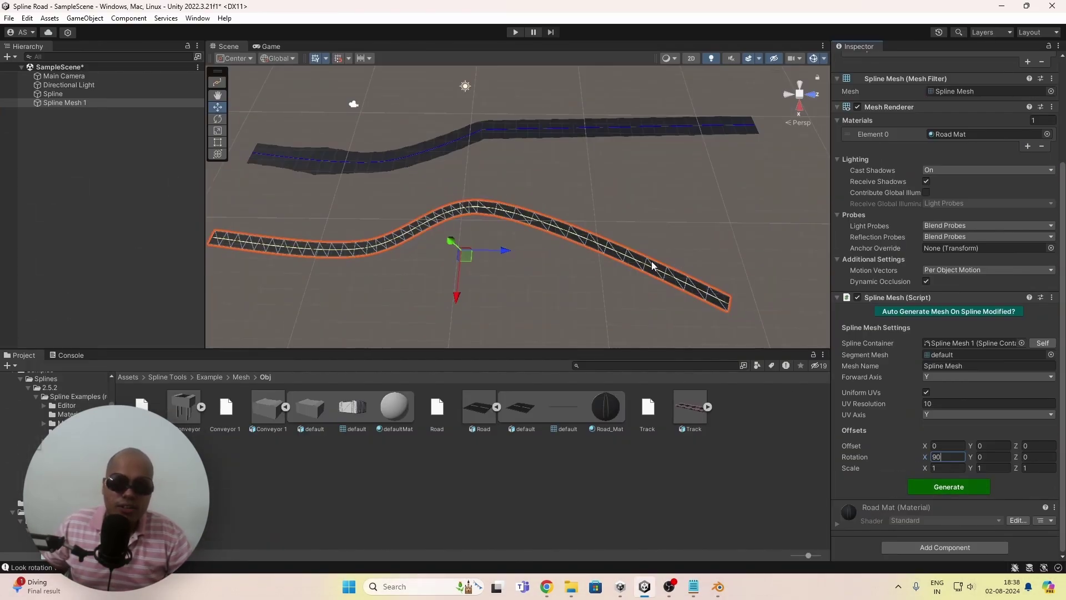
right_click_drag(653, 266, 494, 199)
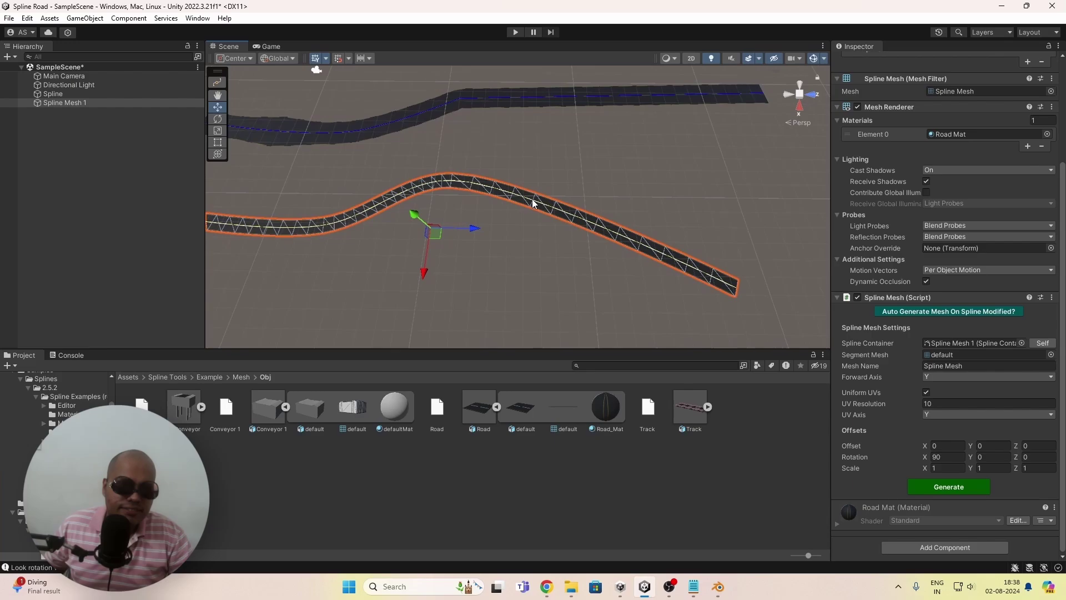
left_click(623, 105)
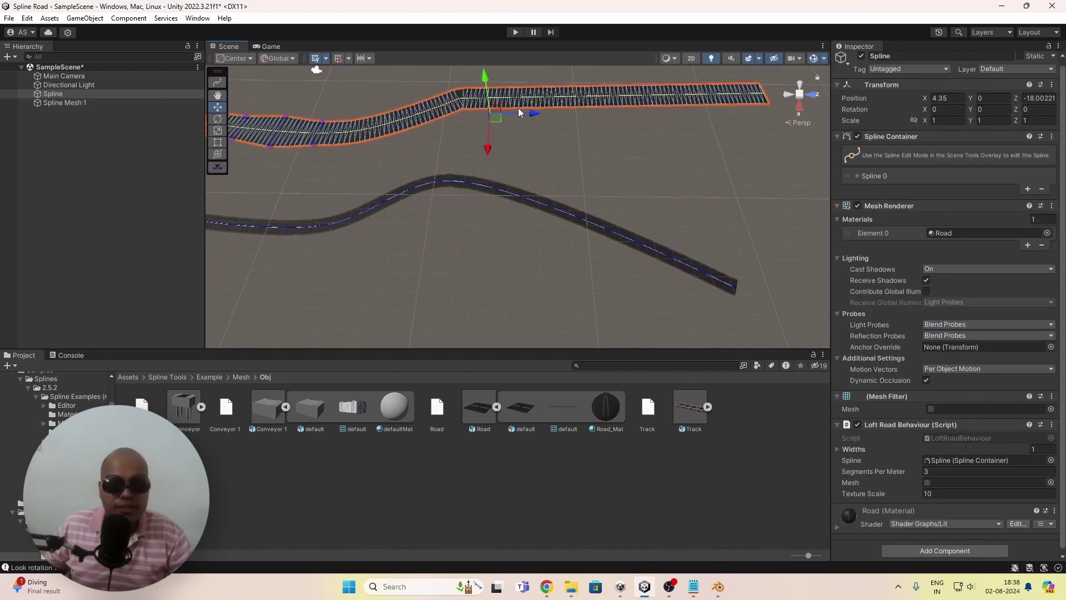
left_click(542, 204)
left_click(336, 148)
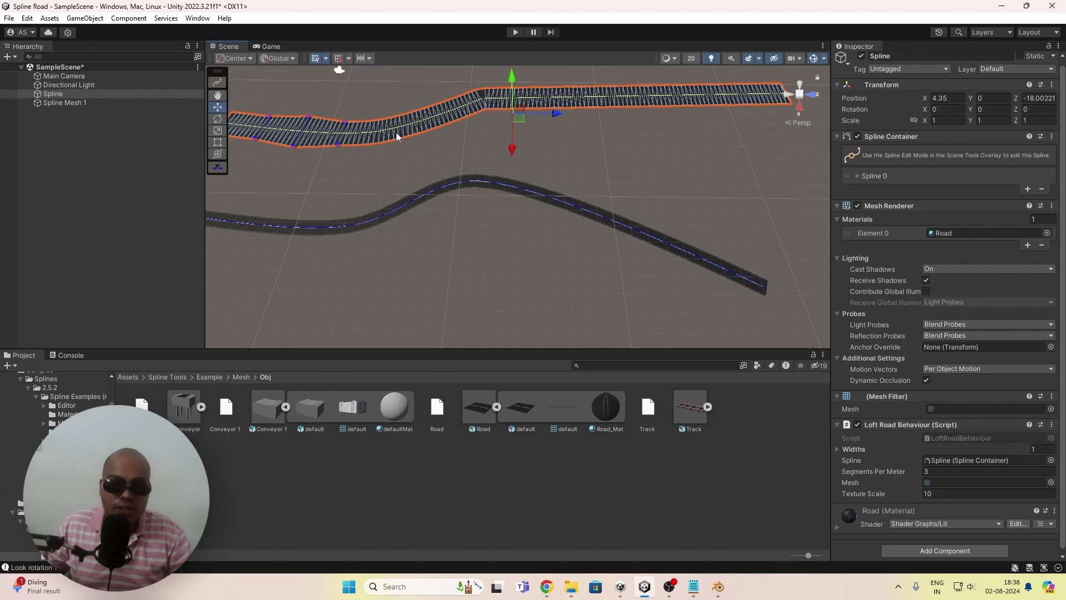
left_click(502, 186)
scroll(395, 249, "up", 1)
scroll(394, 249, "up", 1)
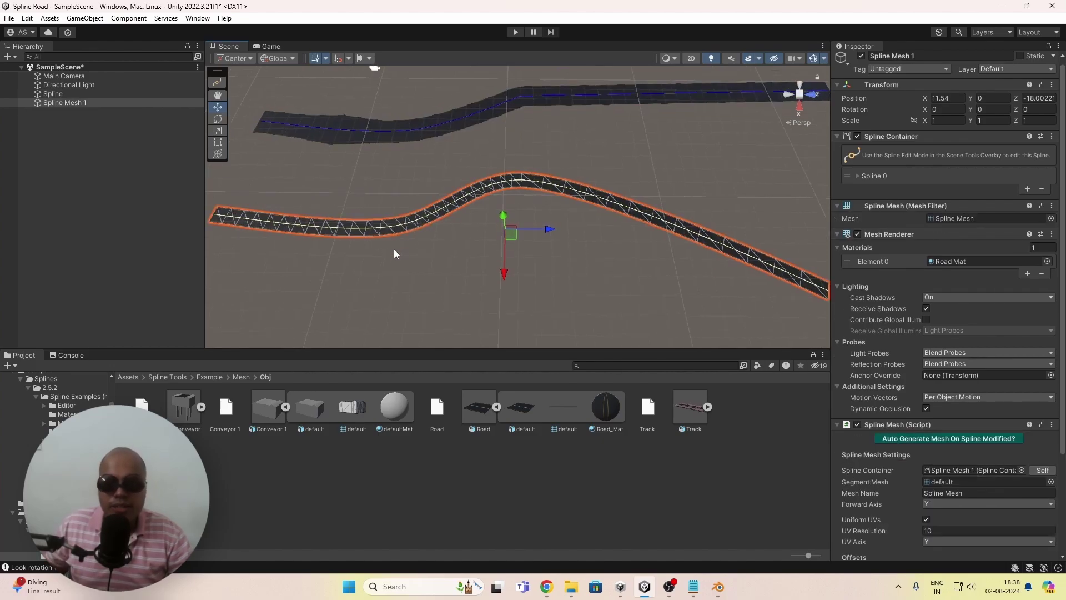